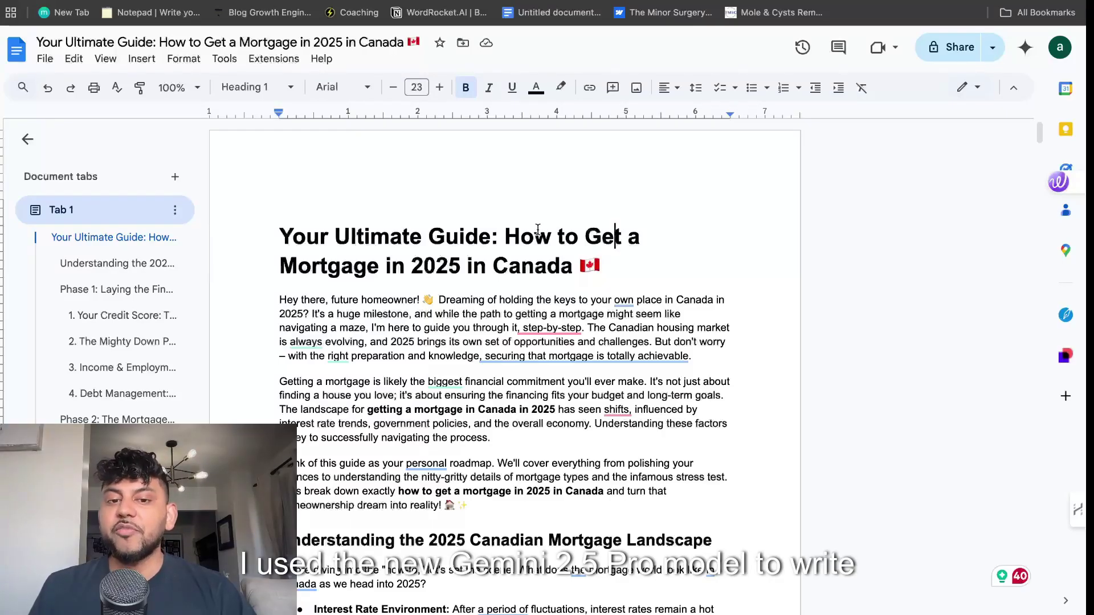
# Scroll through the Google Docs mortgage guide and confirm its word count of 3897 words.
pyautogui.scroll(-4, 624, 245)
pyautogui.scroll(-5, 624, 245)
pyautogui.hotkey('ctrl', 'Home')
pyautogui.hotkey('ctrl', 'shift', 'c')
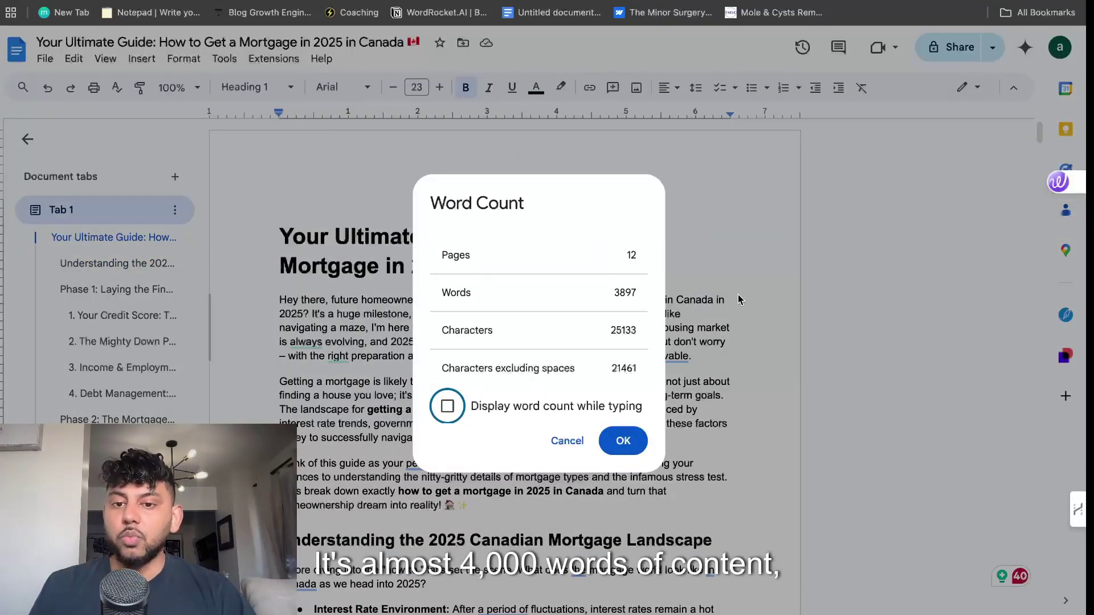
pyautogui.press('Escape')
pyautogui.scroll(-5, 674, 300)
pyautogui.scroll(-8, 674, 300)
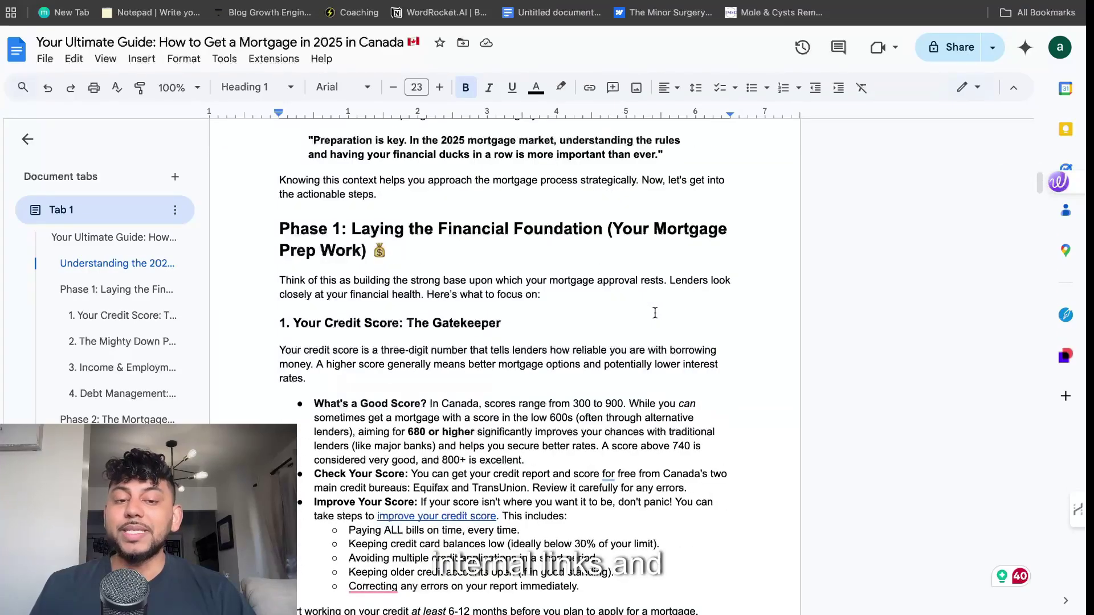
pyautogui.scroll(-10, 656, 311)
pyautogui.scroll(2, 655, 312)
pyautogui.scroll(-8, 655, 312)
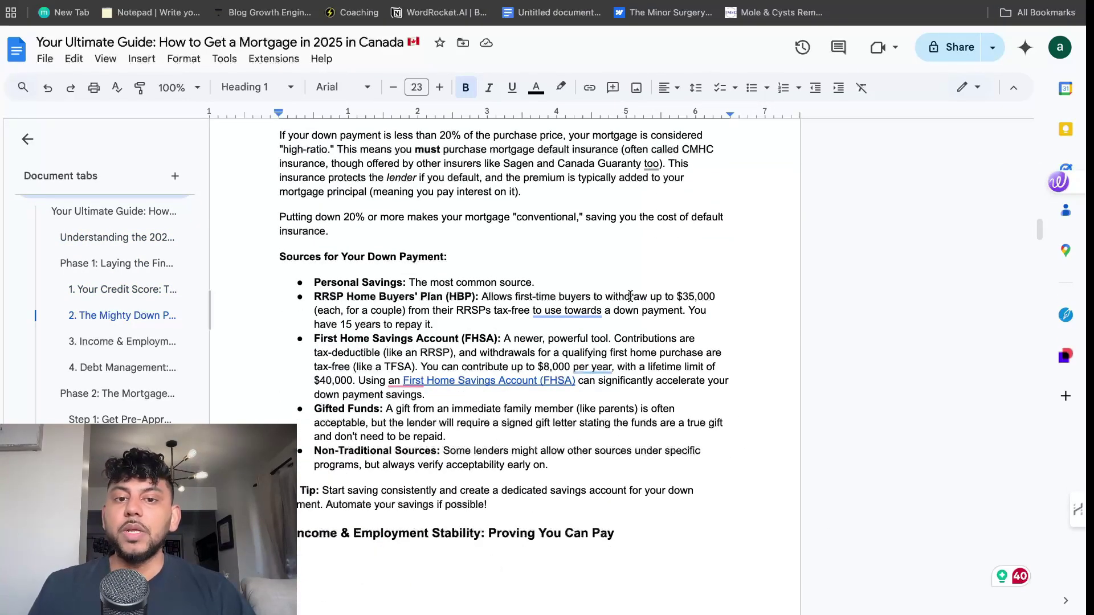
pyautogui.scroll(20, 569, 228)
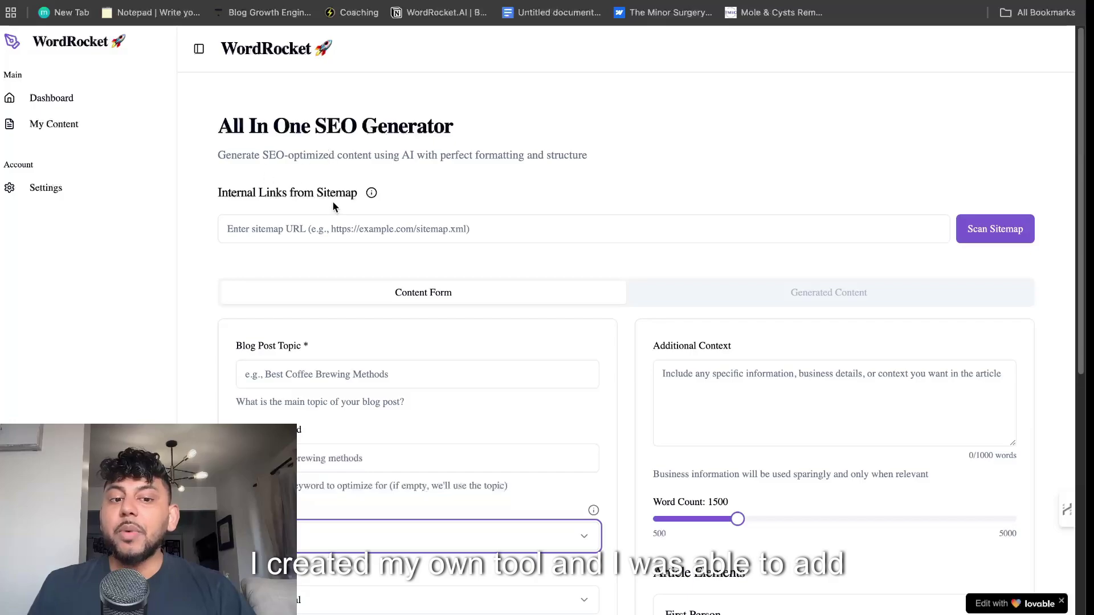
# Look over the AI Model list without changing the selected model.
pyautogui.scroll(-5, 461, 264)
pyautogui.scroll(2, 427, 285)
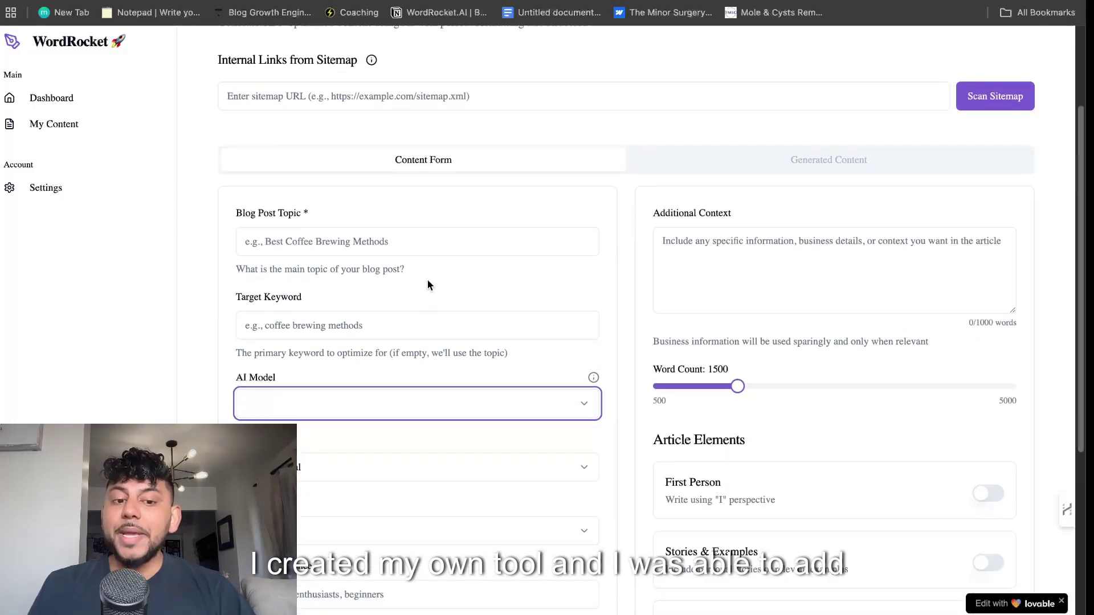
pyautogui.click(413, 410)
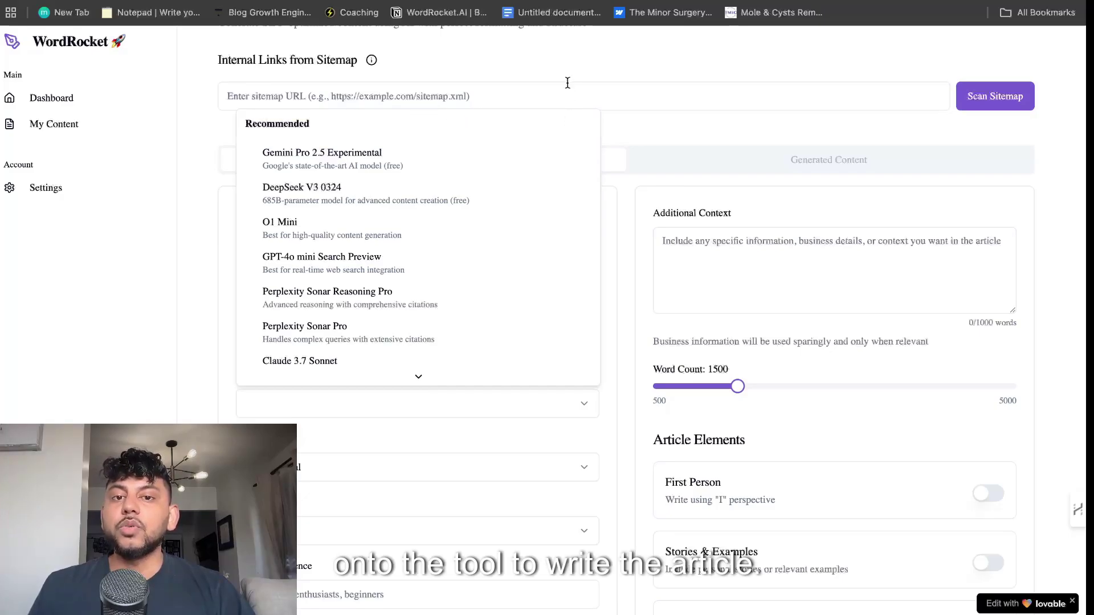
pyautogui.click(384, 107)
# Set the generator's Word Count slider to 2600.
pyautogui.scroll(2, 510, 83)
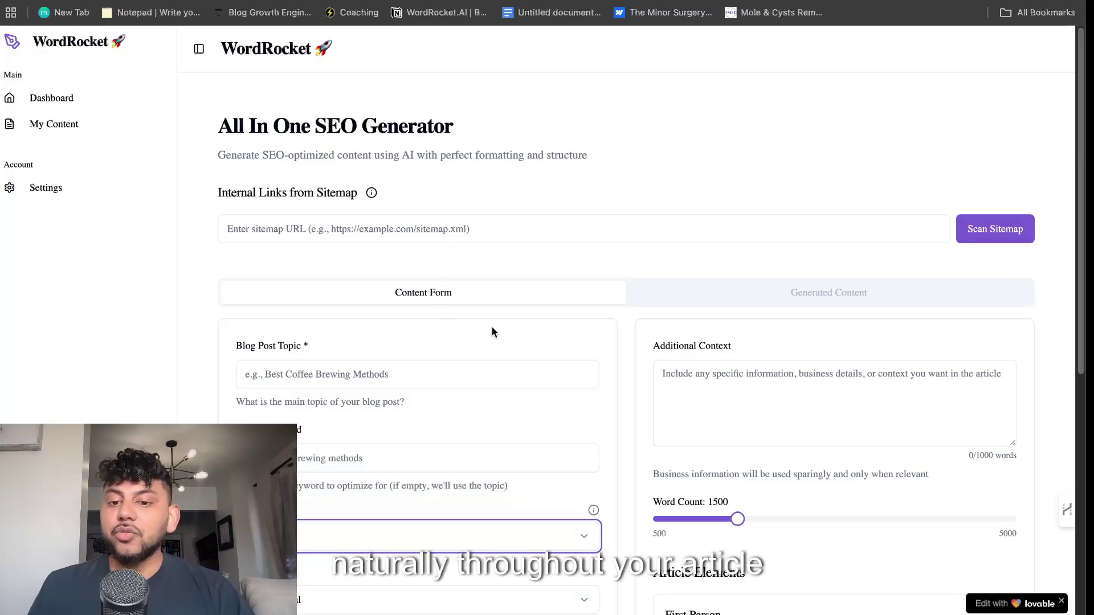
pyautogui.scroll(-7, 502, 329)
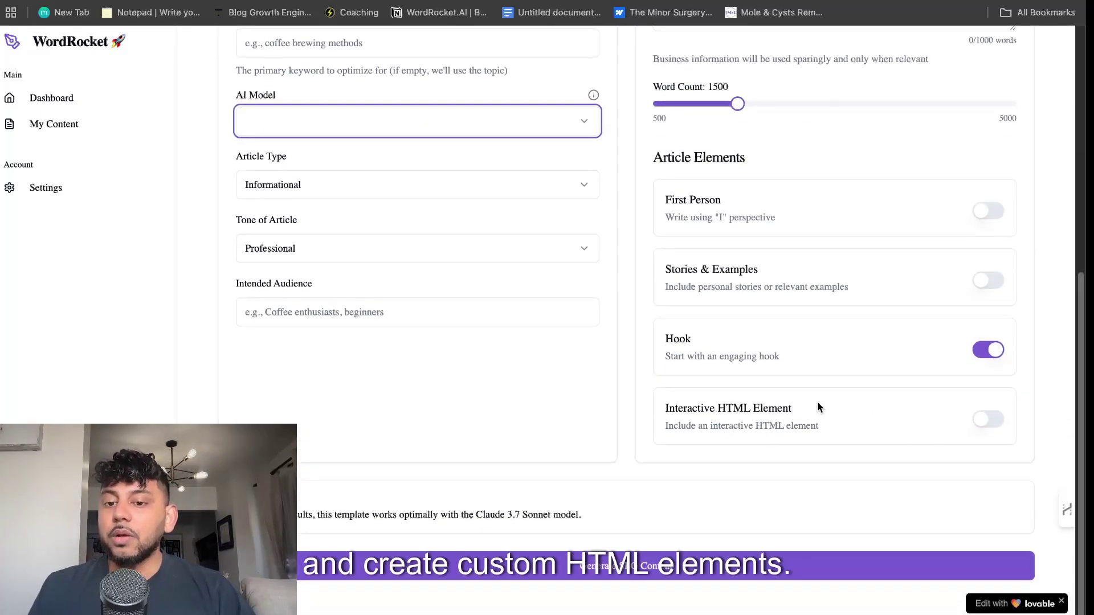
pyautogui.scroll(5, 735, 379)
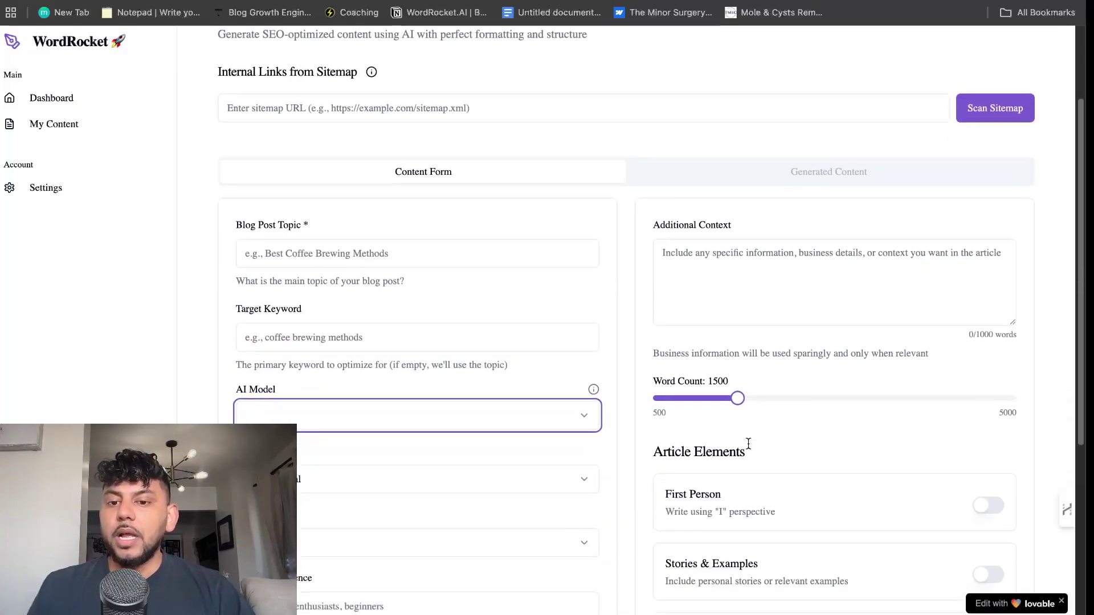
pyautogui.moveTo(737, 394); pyautogui.dragTo(822, 394)
pyautogui.scroll(2, 824, 392)
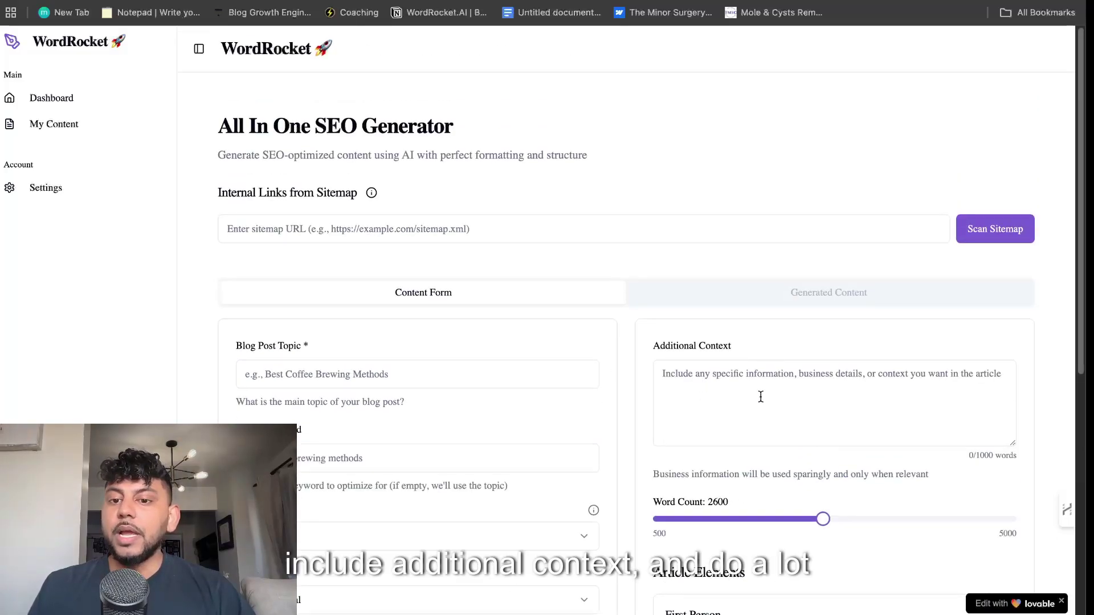
pyautogui.scroll(-1, 530, 345)
pyautogui.scroll(1, 492, 274)
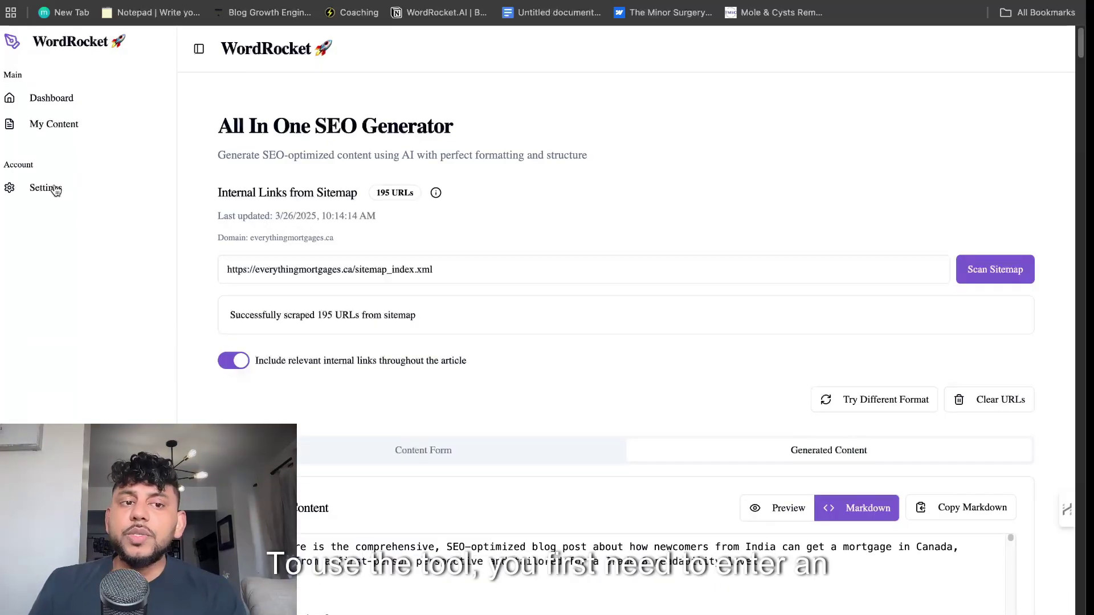
# Follow the Get API key link in WordRocket Settings' API Configuration to OpenRouter.
pyautogui.click(55, 190)
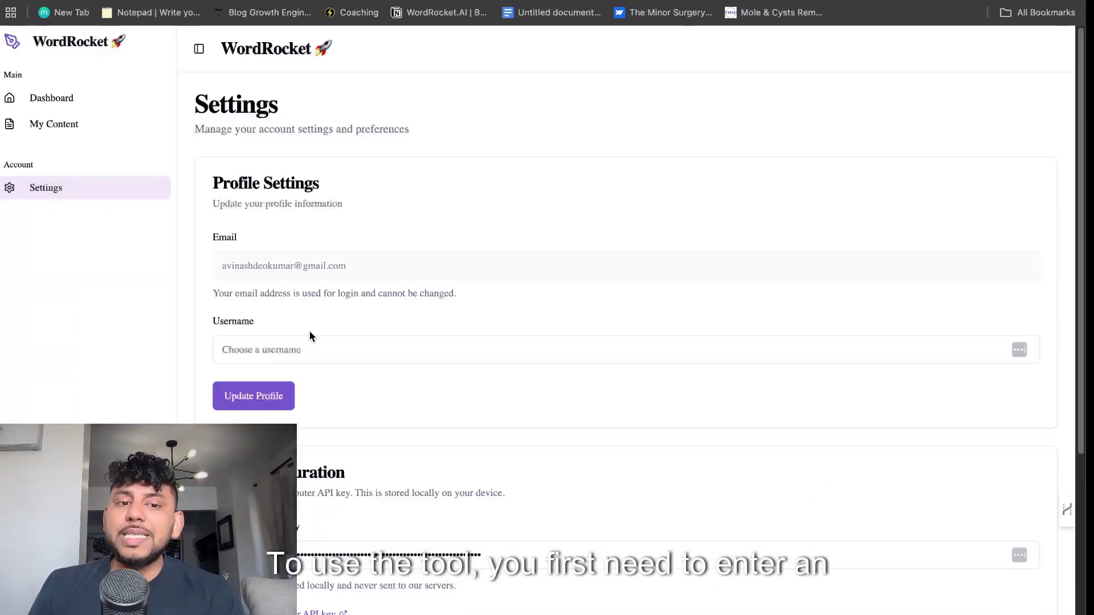
pyautogui.scroll(-3, 405, 413)
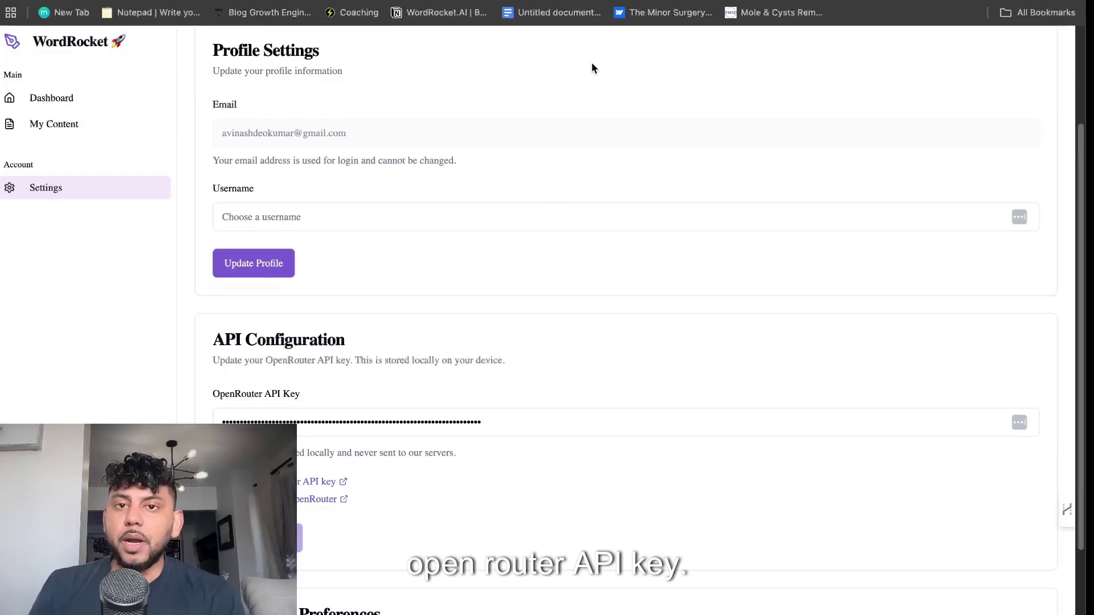
pyautogui.click(322, 484)
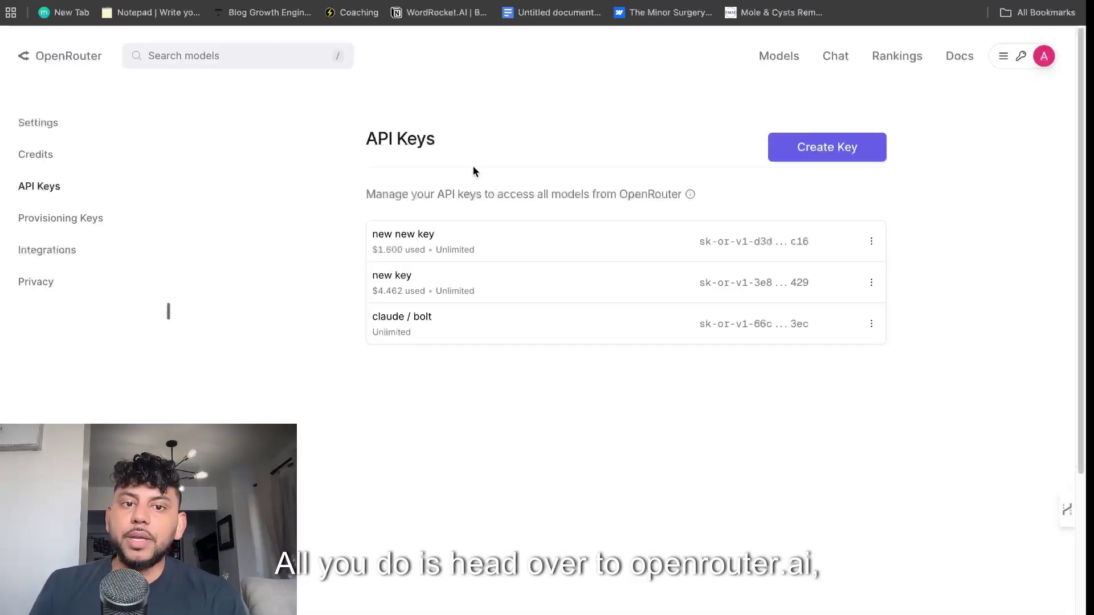
pyautogui.click(835, 155)
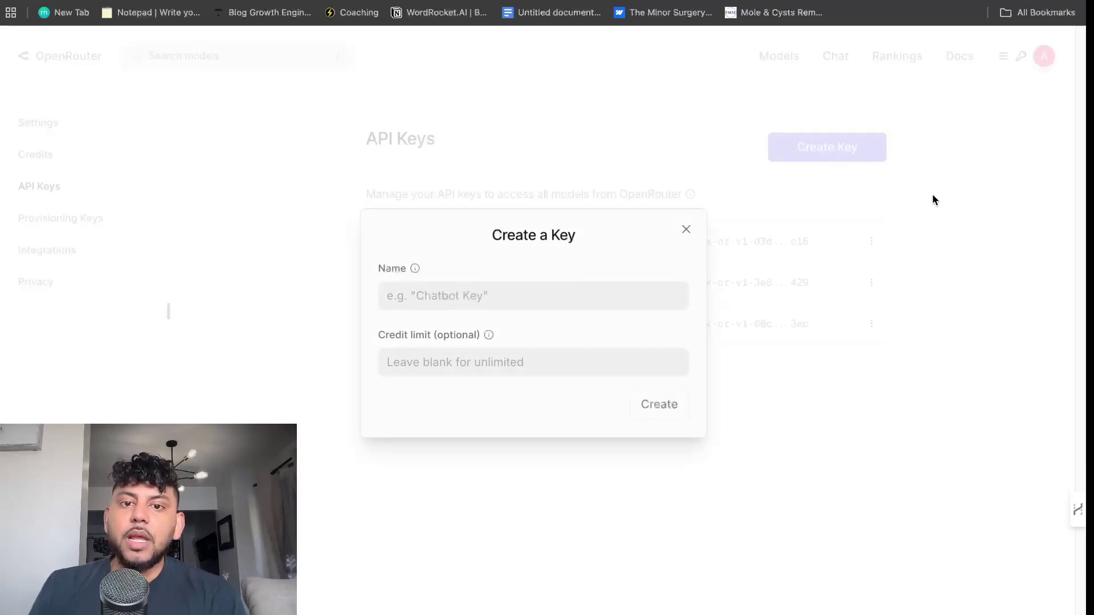
pyautogui.click(686, 229)
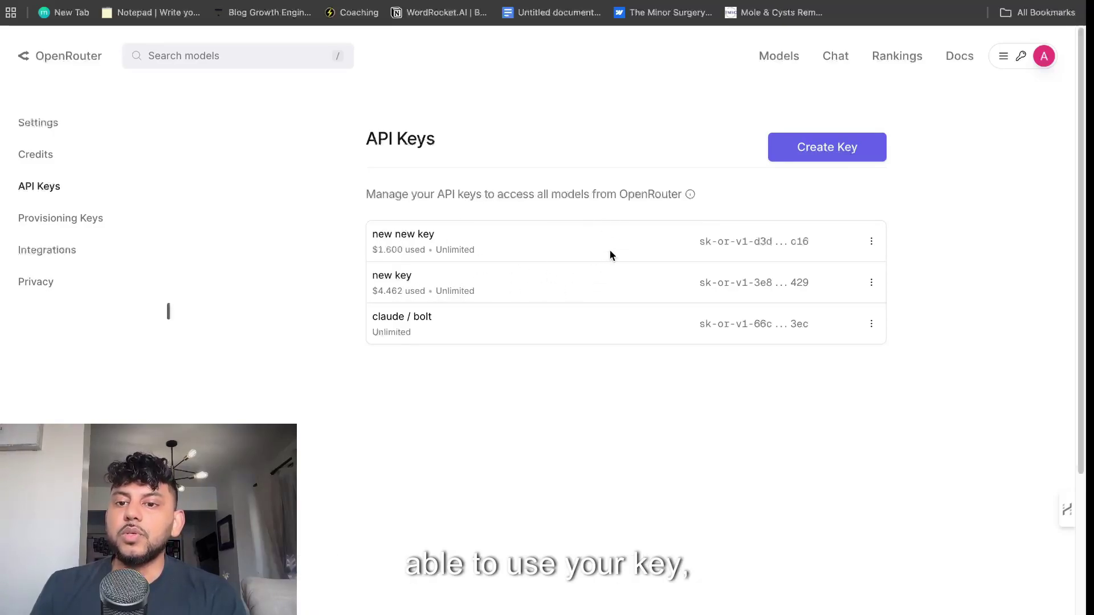
pyautogui.moveTo(373, 251); pyautogui.dragTo(526, 289)
pyautogui.click(419, 292)
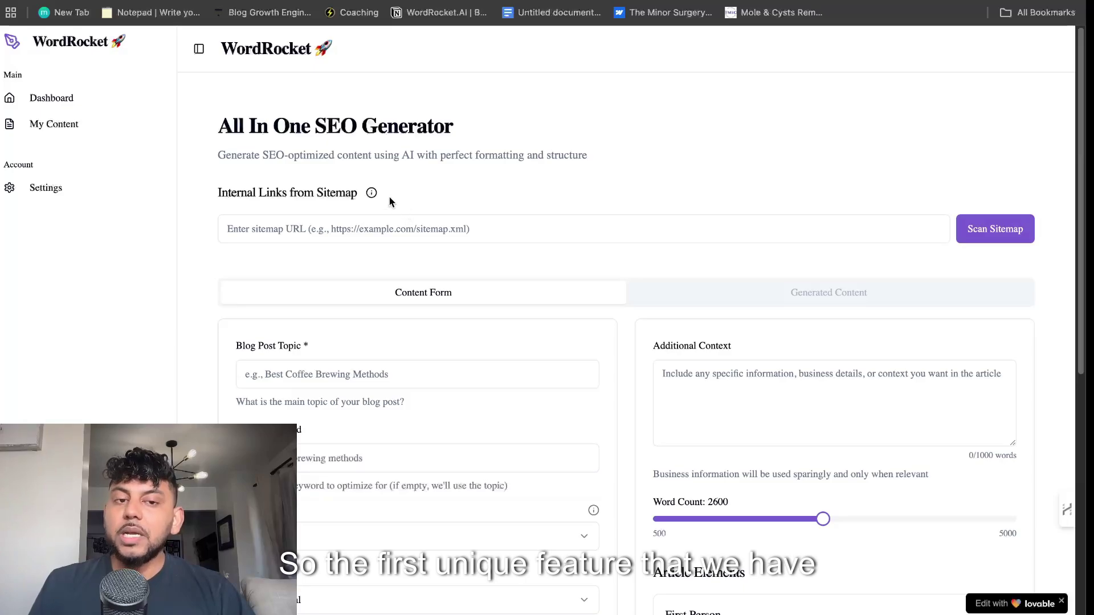
# Scan the pasted everythingmortgages.ca sitemap index, retrieving 195 internal-link URLs.
pyautogui.click(354, 217)
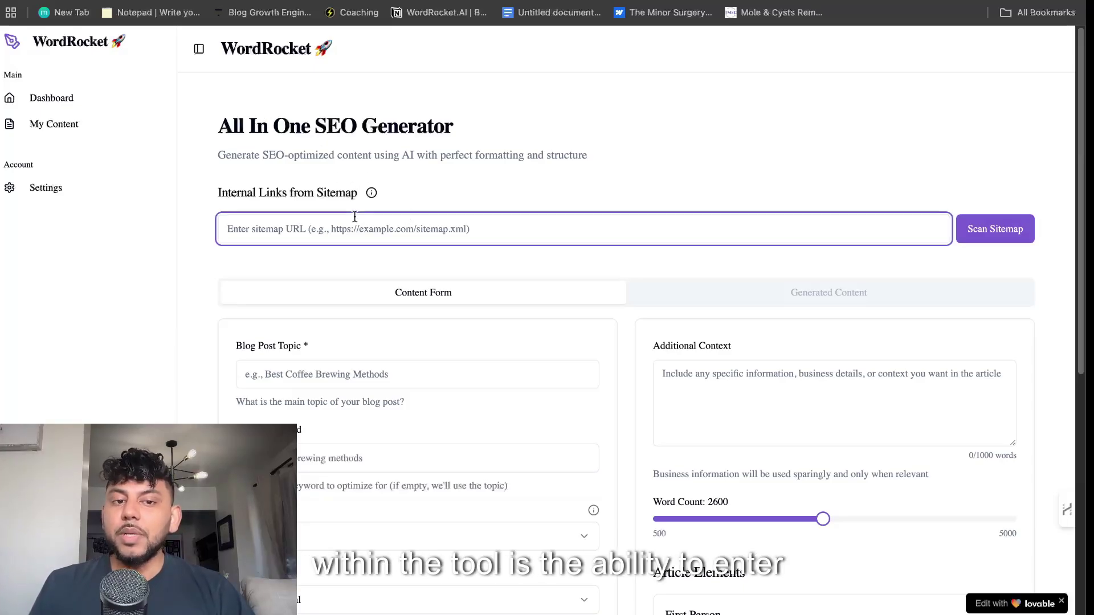
pyautogui.write('https://everythingmortgages.ca/sitemap_index.xml')
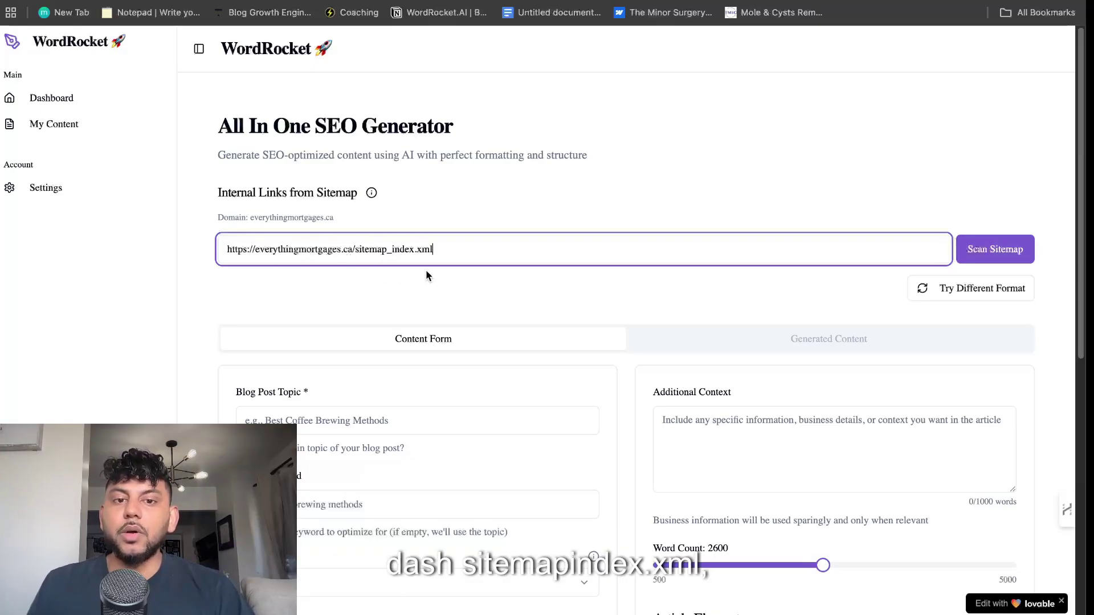
pyautogui.click(963, 304)
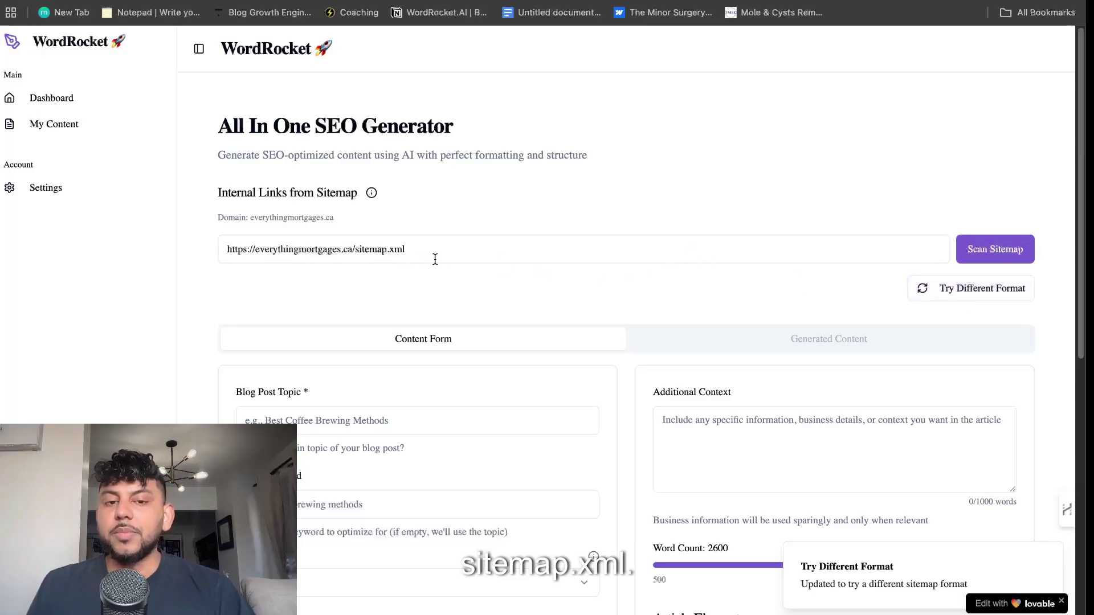
pyautogui.click(970, 295)
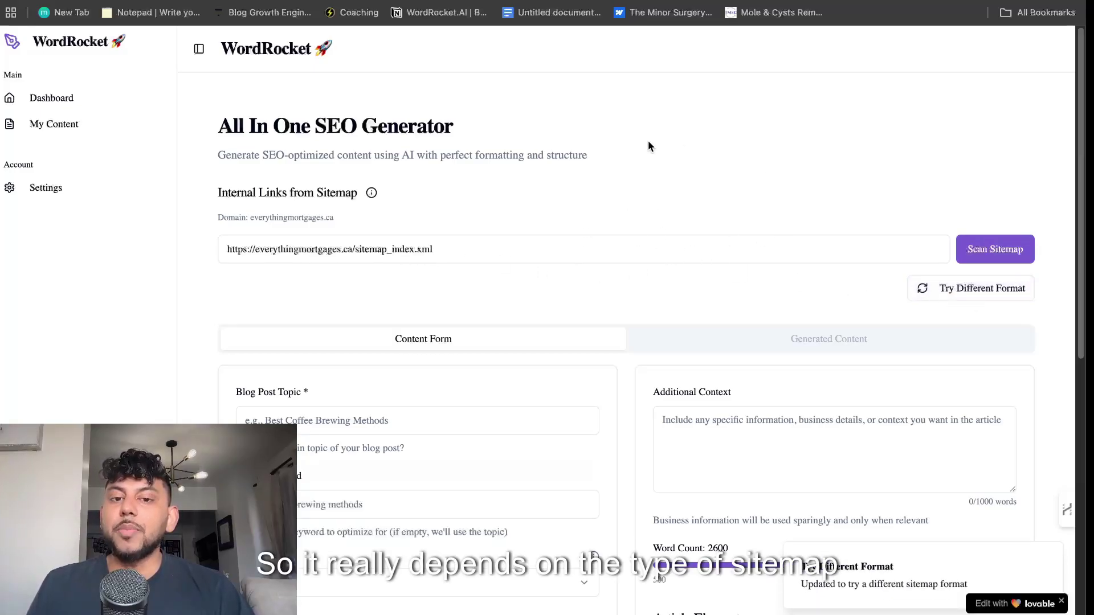
pyautogui.click(994, 251)
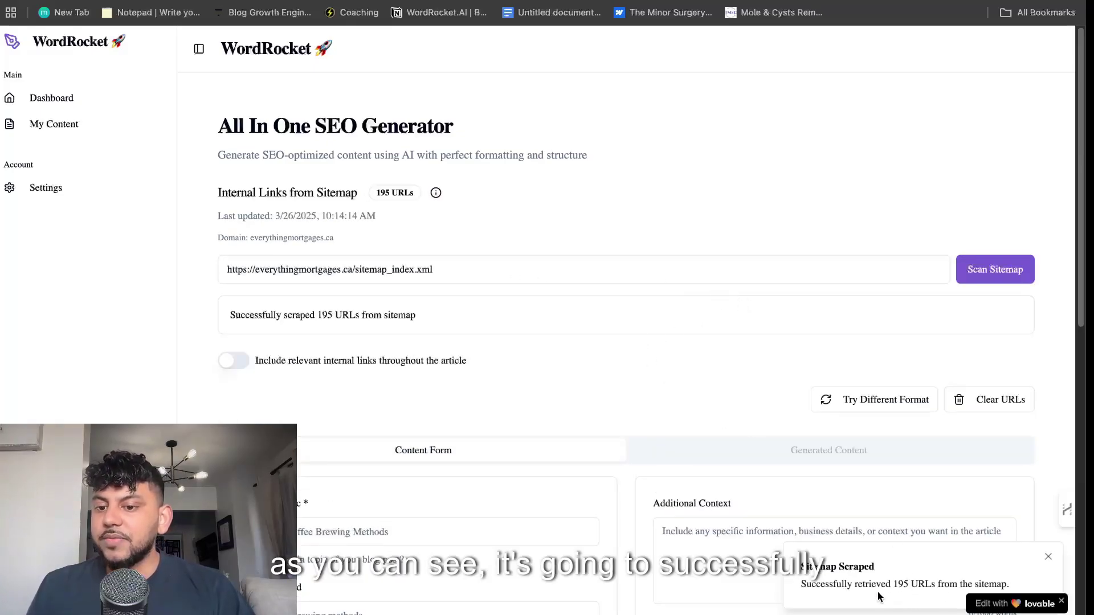
# Enable including relevant internal links throughout the article.
pyautogui.click(224, 364)
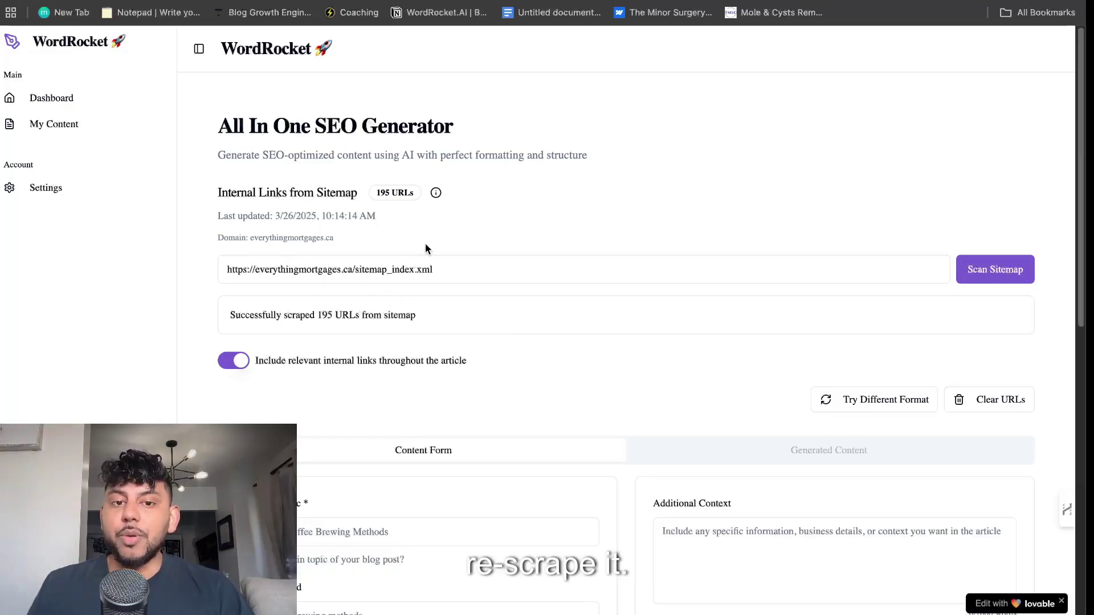
pyautogui.moveTo(323, 316); pyautogui.dragTo(368, 317)
pyautogui.scroll(-3, 358, 336)
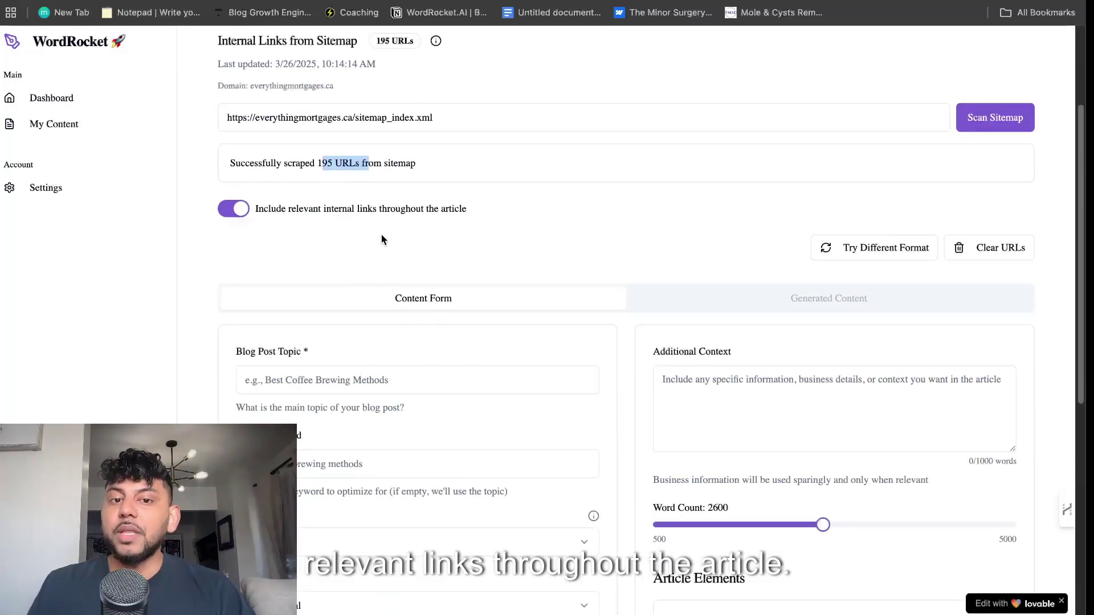
pyautogui.click(526, 283)
pyautogui.scroll(3, 485, 342)
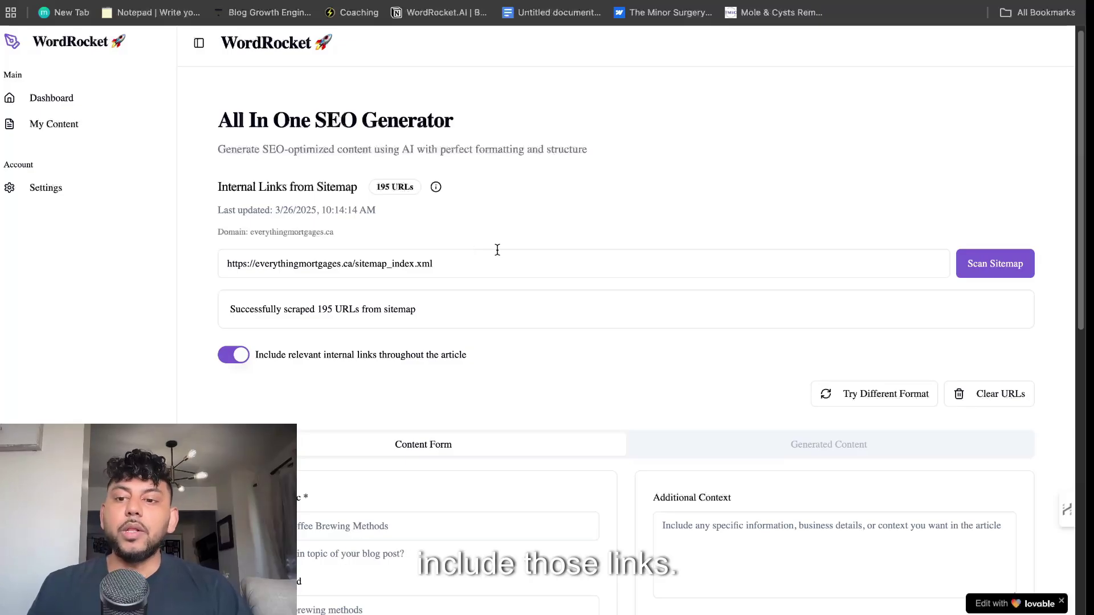
# Select the H1 'How to Get a Mortgage in Canada if You Are a Newcomer from India'.
pyautogui.scroll(-2, 481, 283)
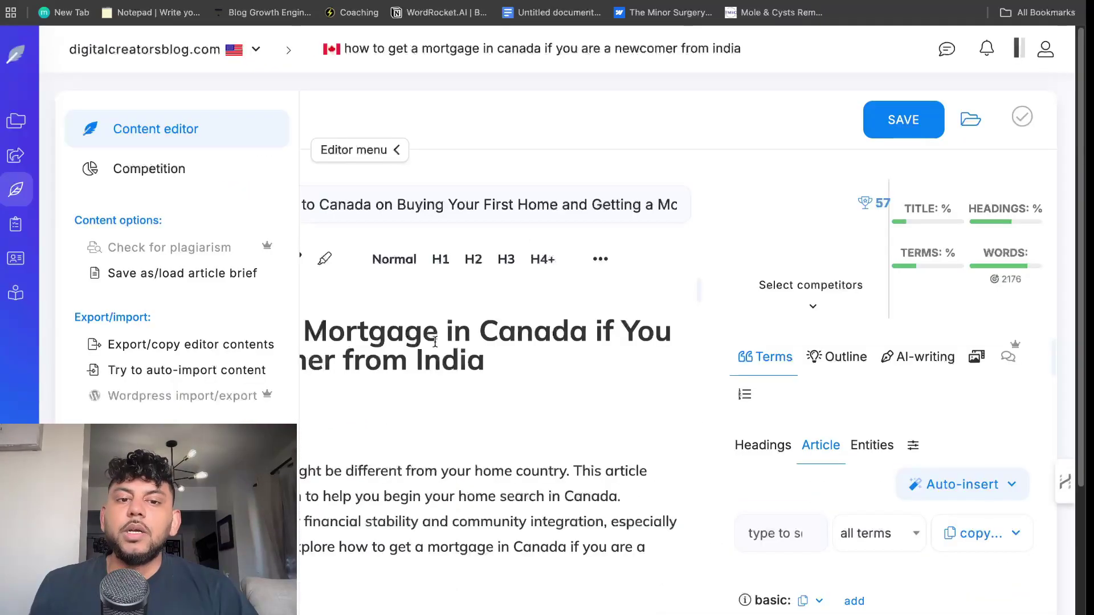
pyautogui.click(411, 340)
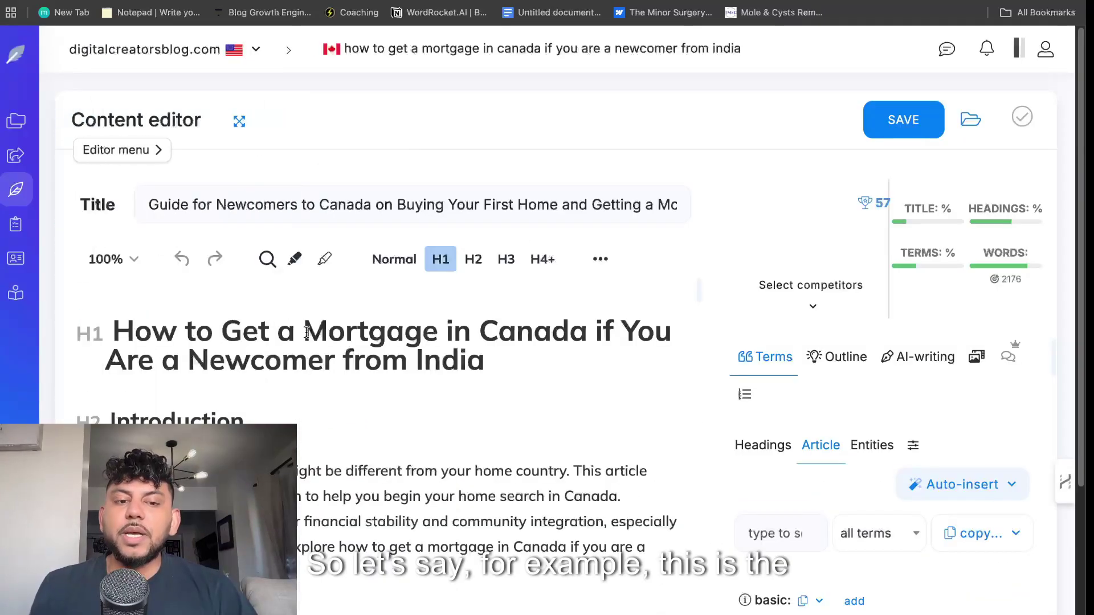
pyautogui.moveTo(114, 330); pyautogui.dragTo(485, 373)
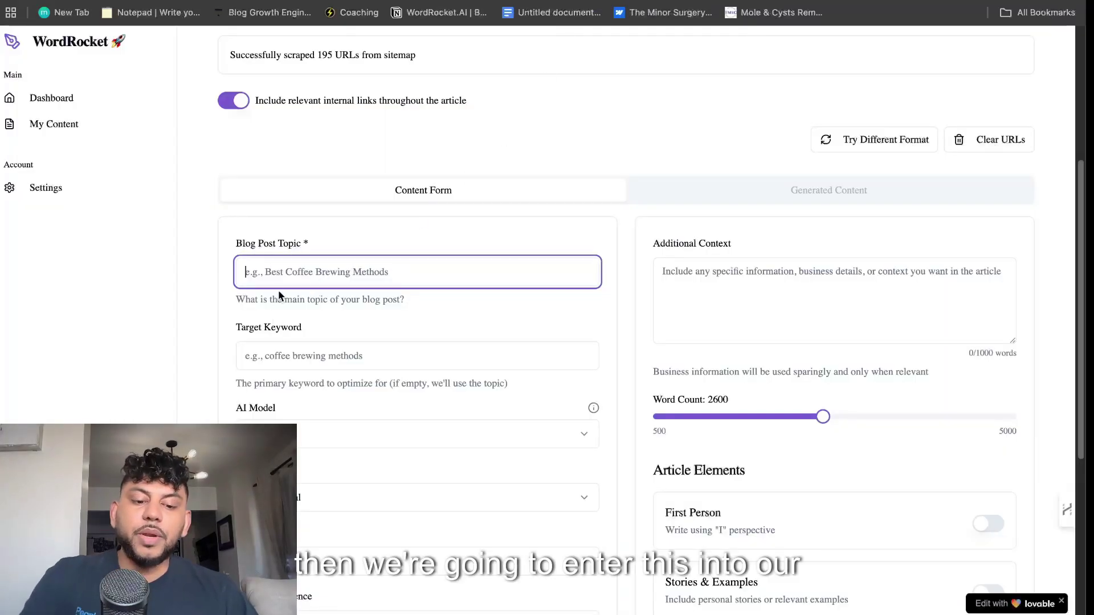
# Paste the heading as the topic and set keyword 'How to Get a Mortgage in Canada if You Are a Newcomer'.
pyautogui.write('How to Get a Mortgage in Canada if You Are a Newcomer from India')
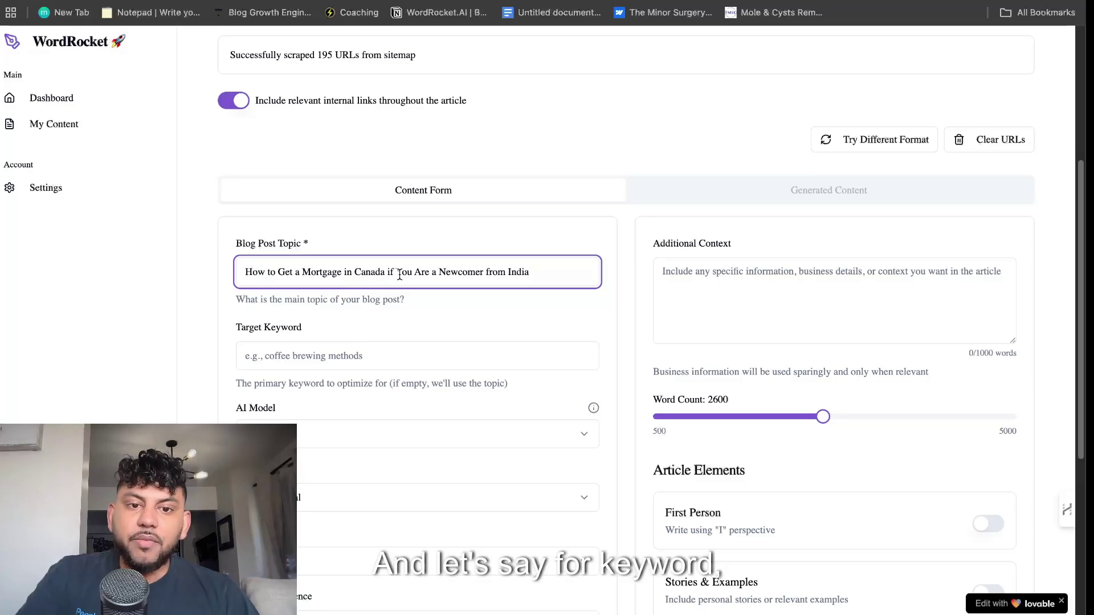
pyautogui.moveTo(483, 272); pyautogui.dragTo(212, 278)
pyautogui.press('super+c')
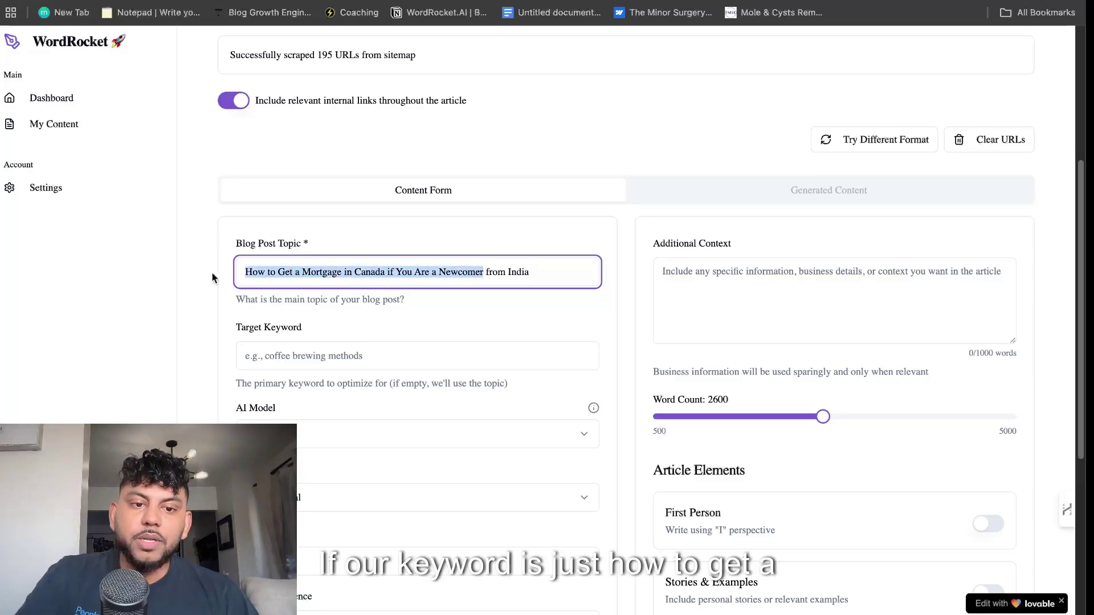
pyautogui.click(294, 366)
pyautogui.press('super+v')
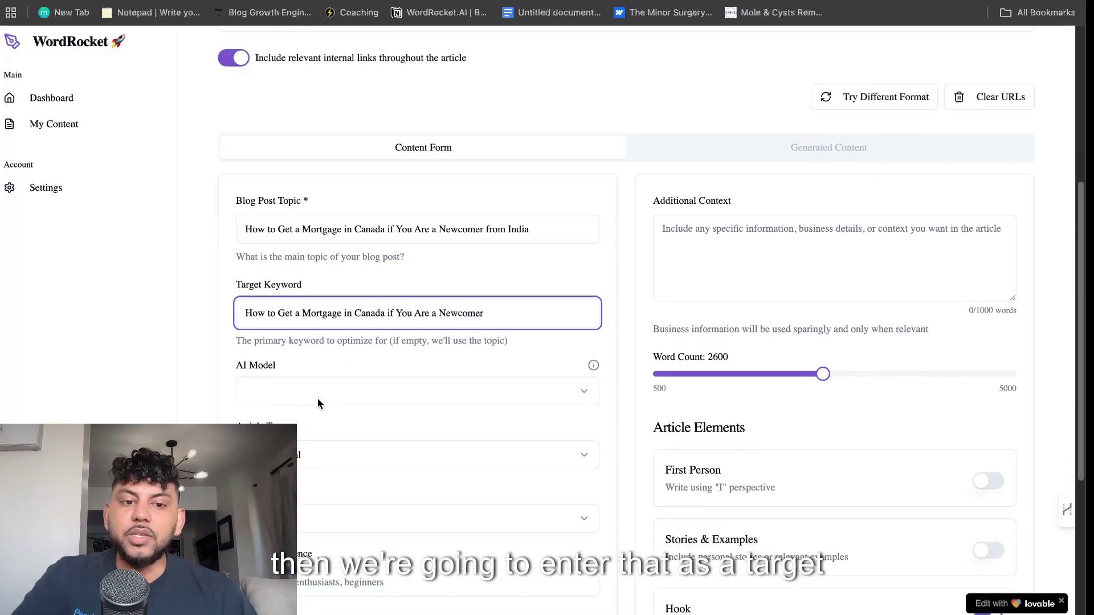
# Choose Gemini Pro 2.5 Experimental as the AI model.
pyautogui.scroll(-2, 317, 402)
pyautogui.click(359, 336)
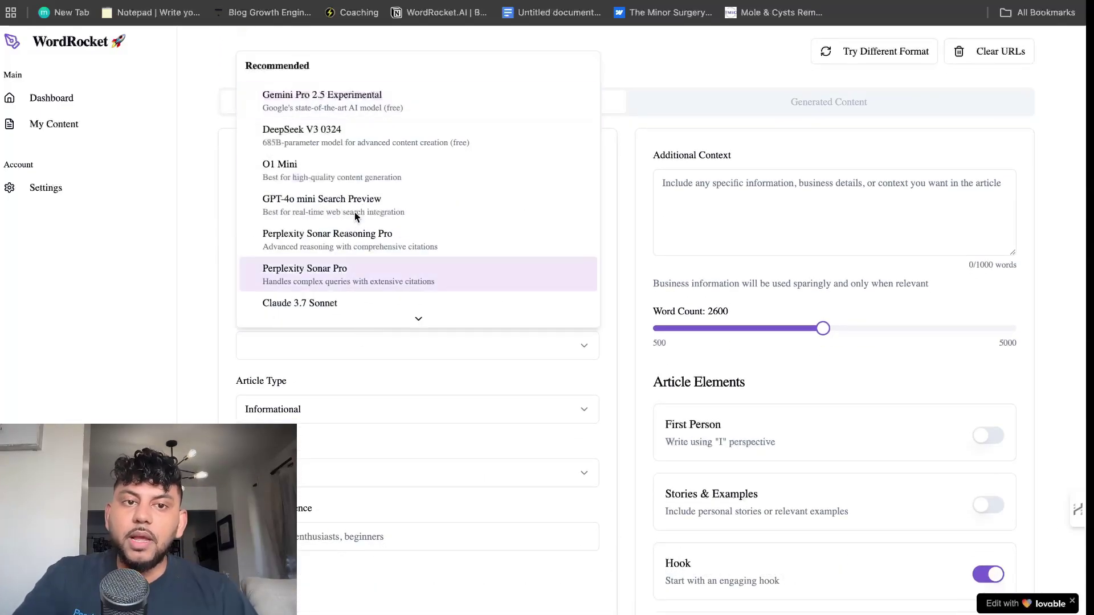
pyautogui.click(364, 107)
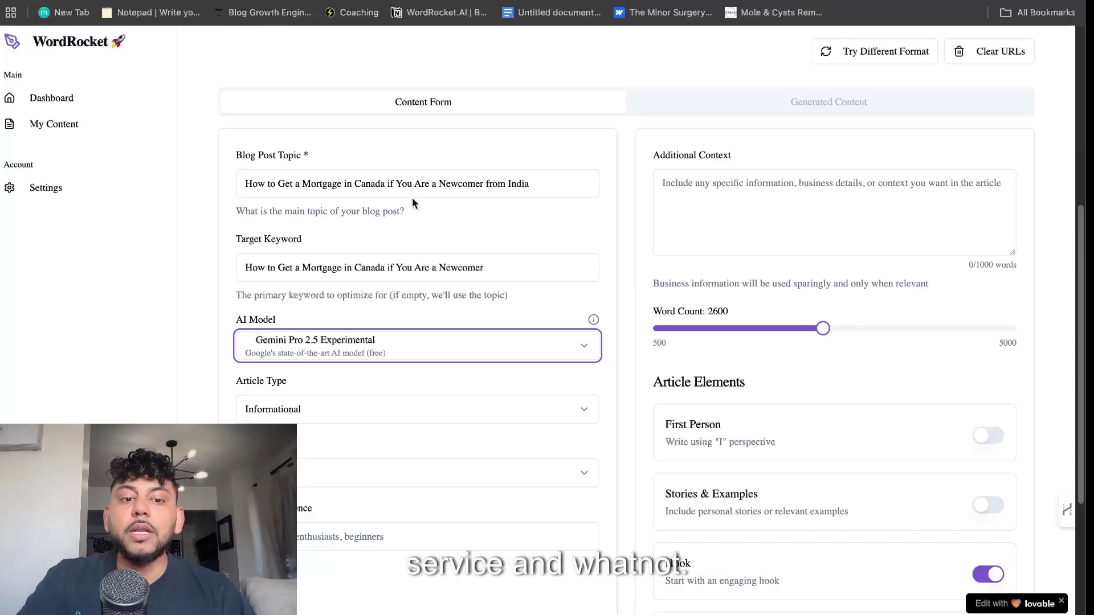
pyautogui.scroll(-1, 351, 291)
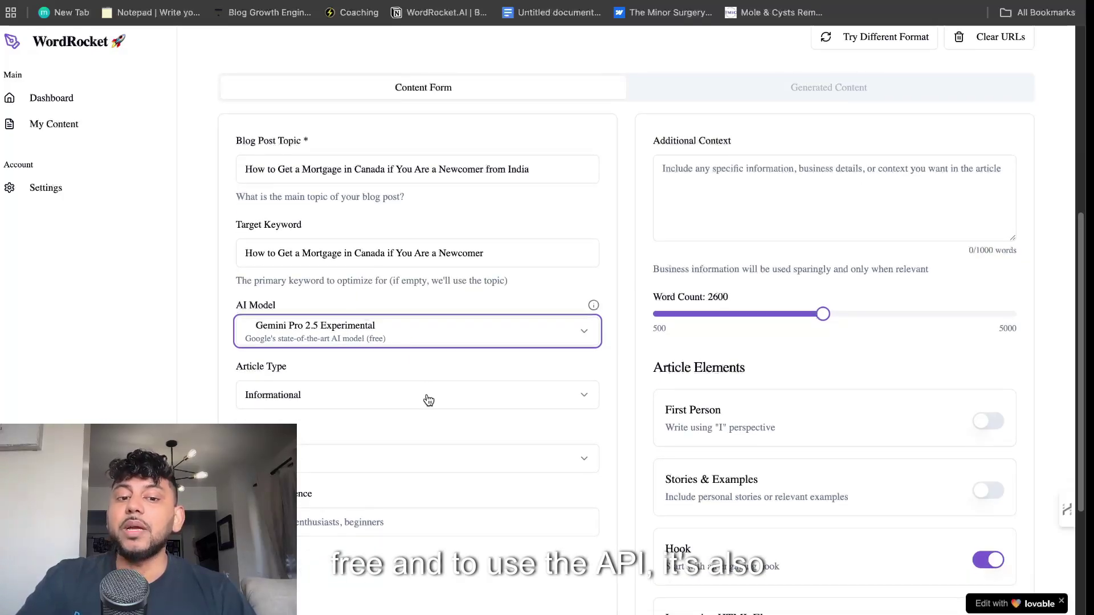
pyautogui.scroll(-2, 430, 407)
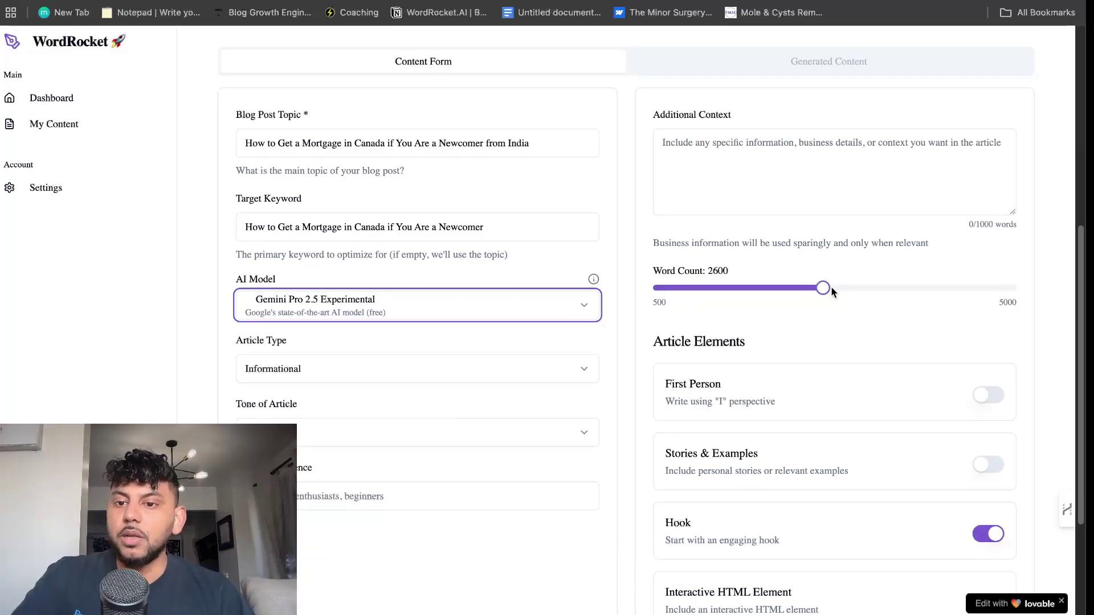
# Set the word count to 3200 and enable First Person and Interactive HTML Element.
pyautogui.moveTo(823, 289); pyautogui.dragTo(873, 290)
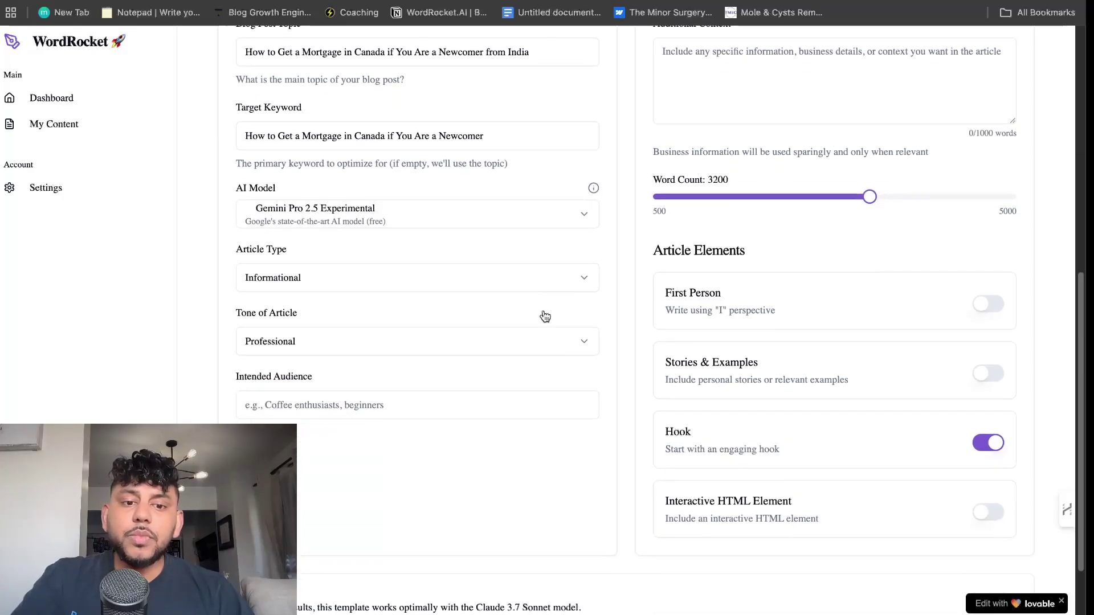
pyautogui.click(987, 300)
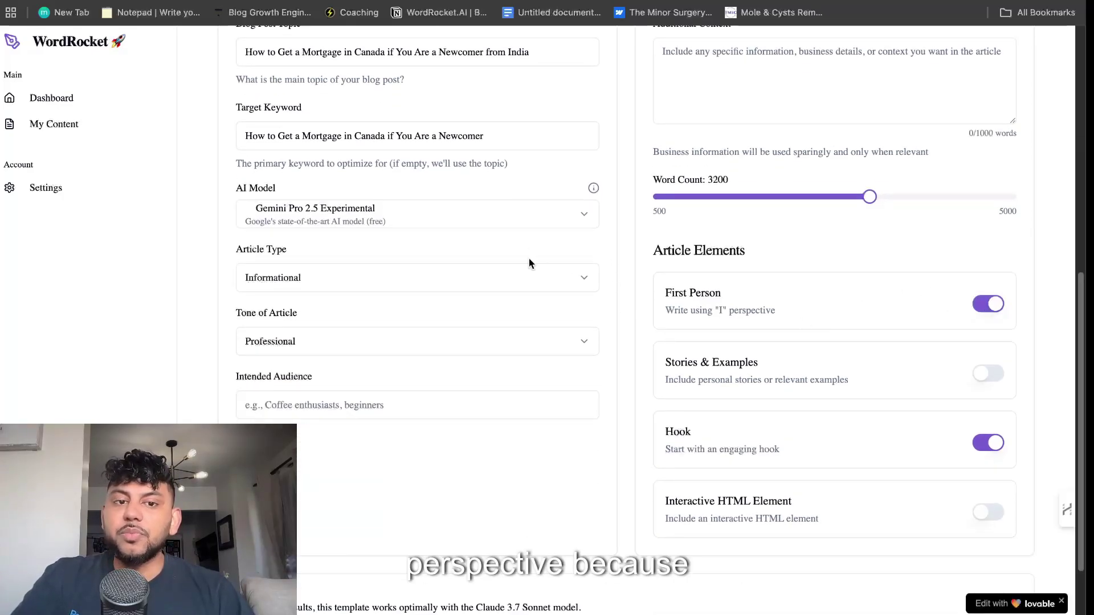
pyautogui.scroll(4, 393, 228)
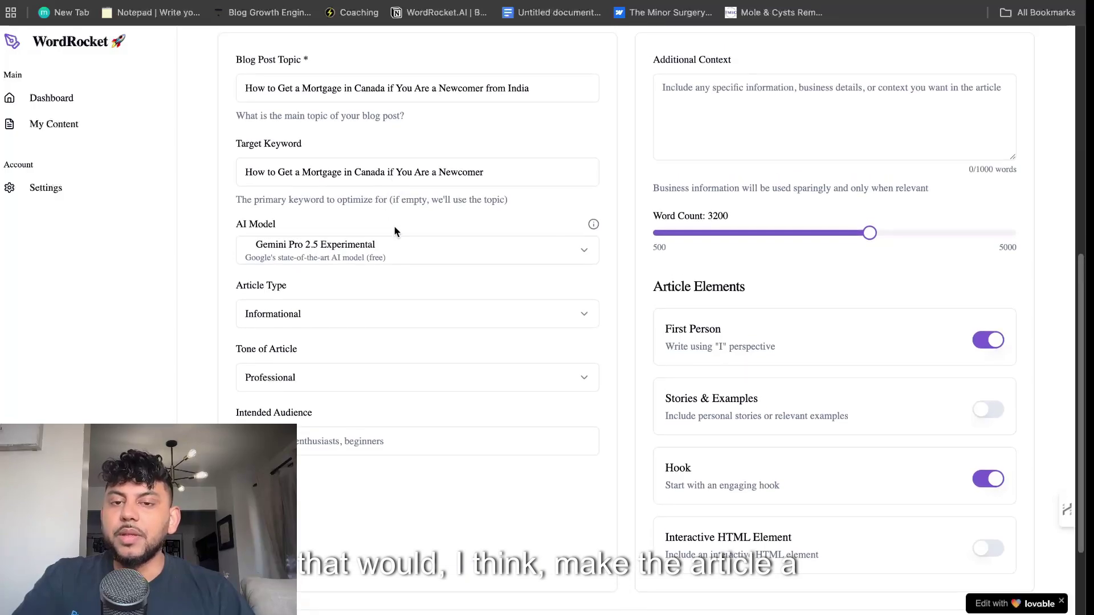
pyautogui.scroll(-5, 762, 339)
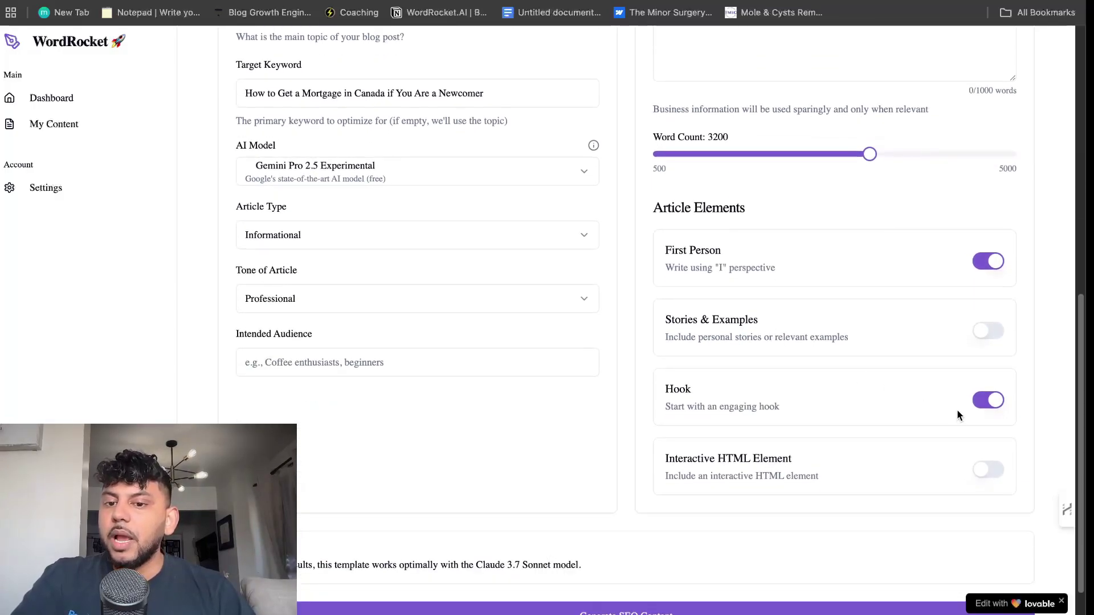
pyautogui.click(985, 473)
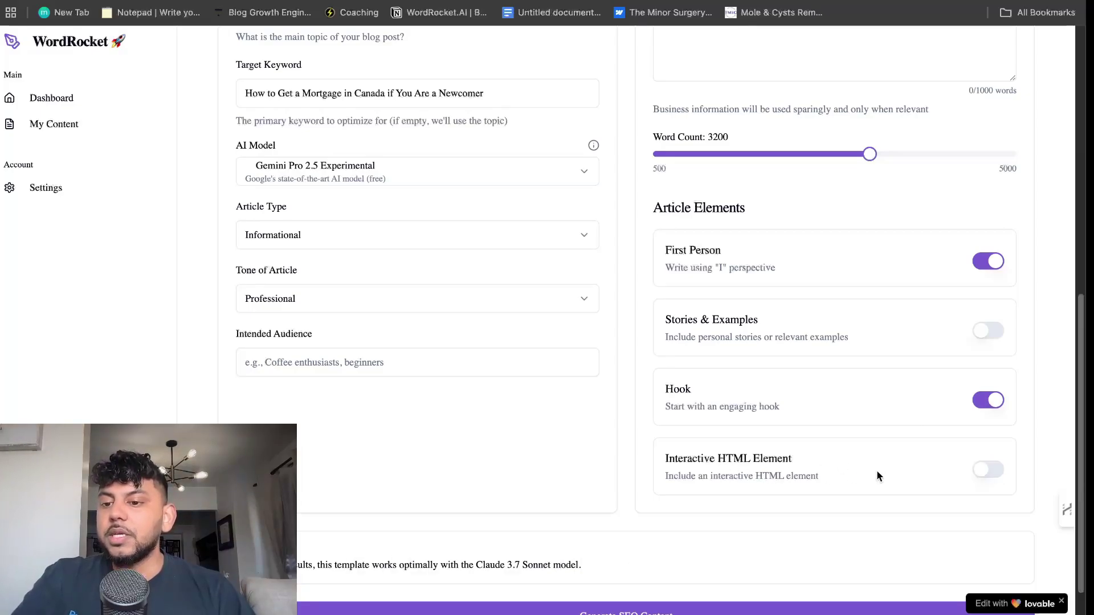
pyautogui.click(990, 471)
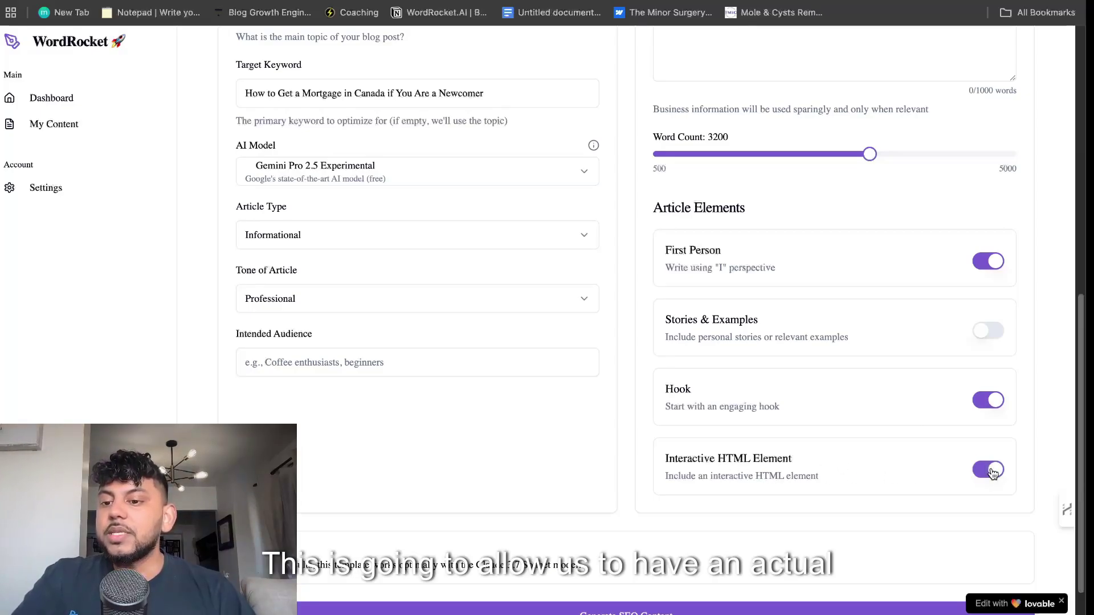
pyautogui.scroll(3, 564, 353)
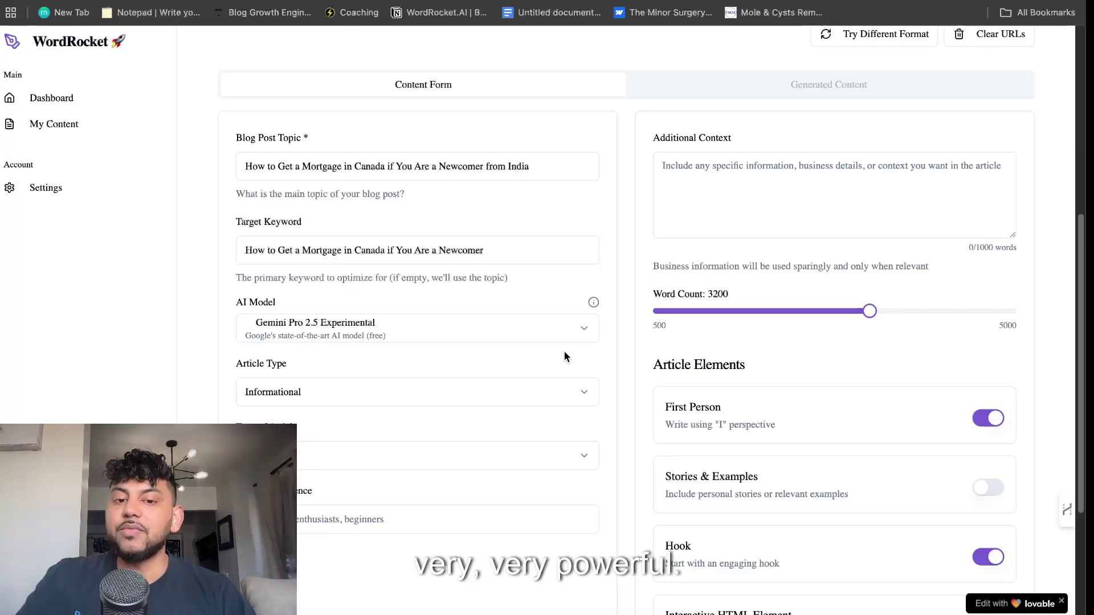
pyautogui.scroll(-5, 564, 351)
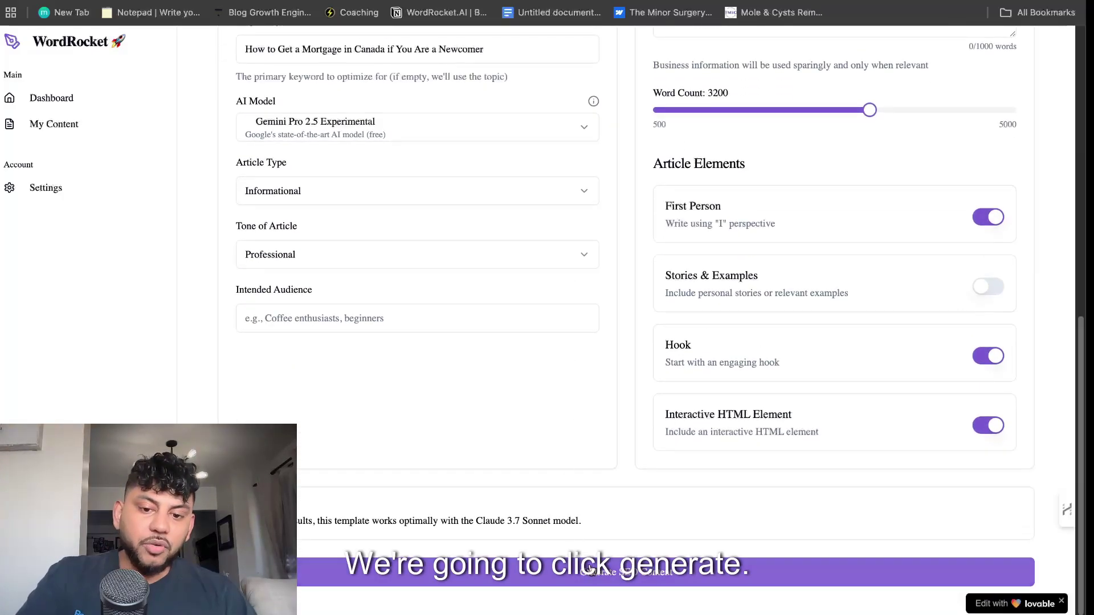
# Run Generate SEO Content on the mortgage form, then return to the Target Keyword field.
pyautogui.click(591, 570)
pyautogui.scroll(2, 557, 412)
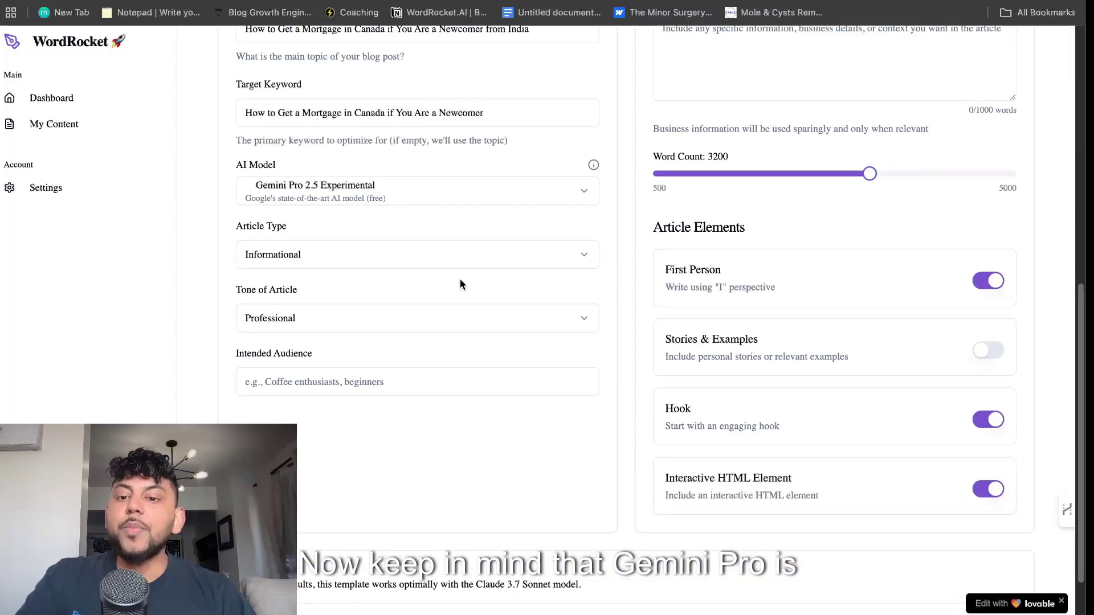
pyautogui.scroll(-2, 459, 283)
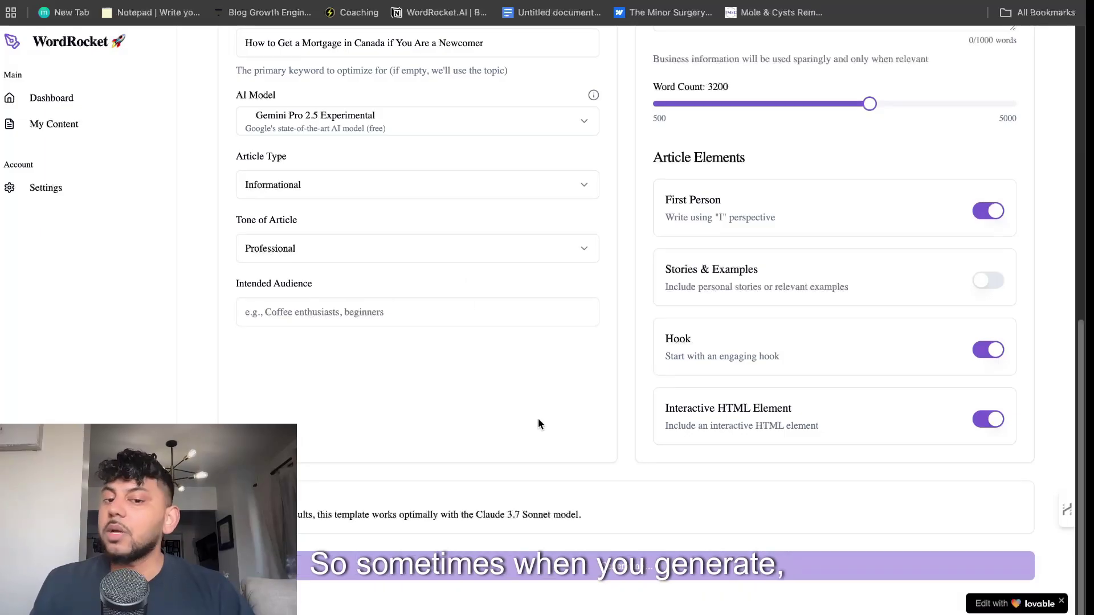
pyautogui.scroll(5, 447, 256)
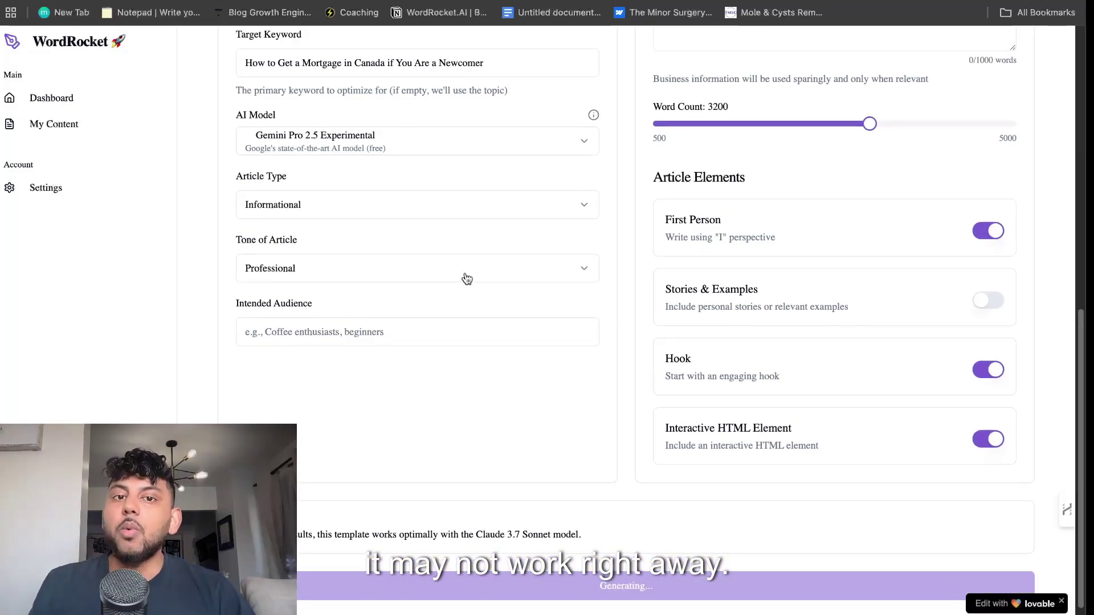
pyautogui.click(431, 339)
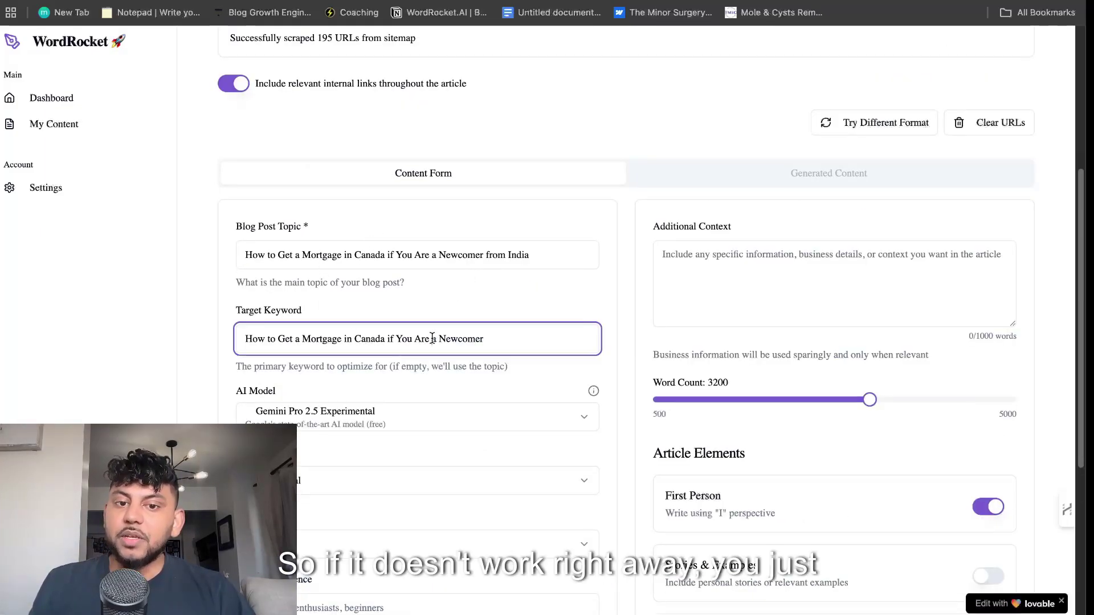
# Review the AI model list and keep Gemini Pro 2.5 Experimental.
pyautogui.hotkey('ctrl', 'a')
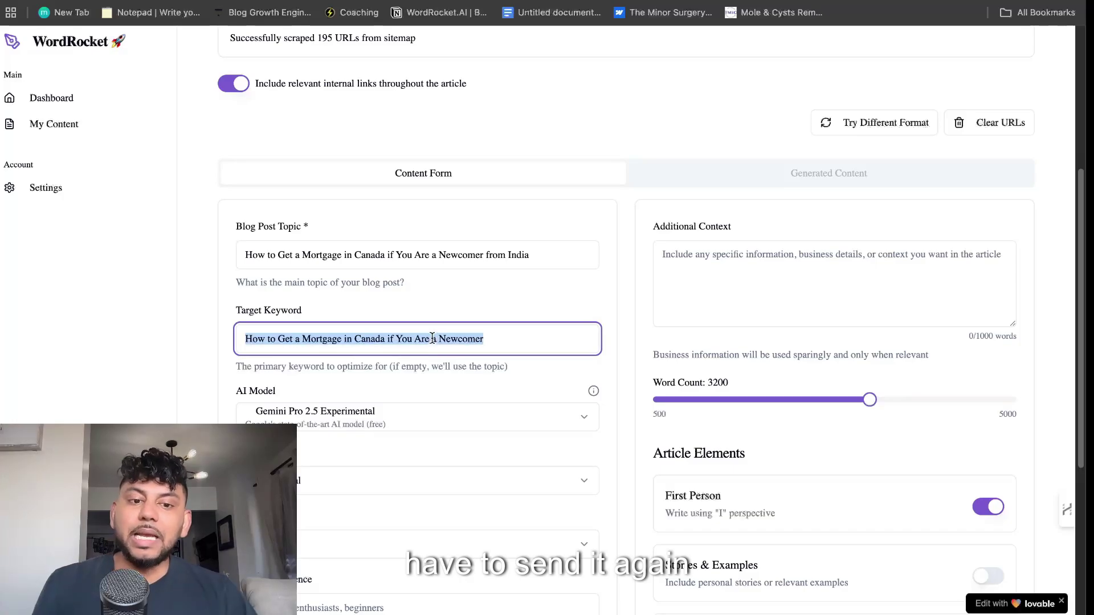
pyautogui.scroll(-2, 498, 369)
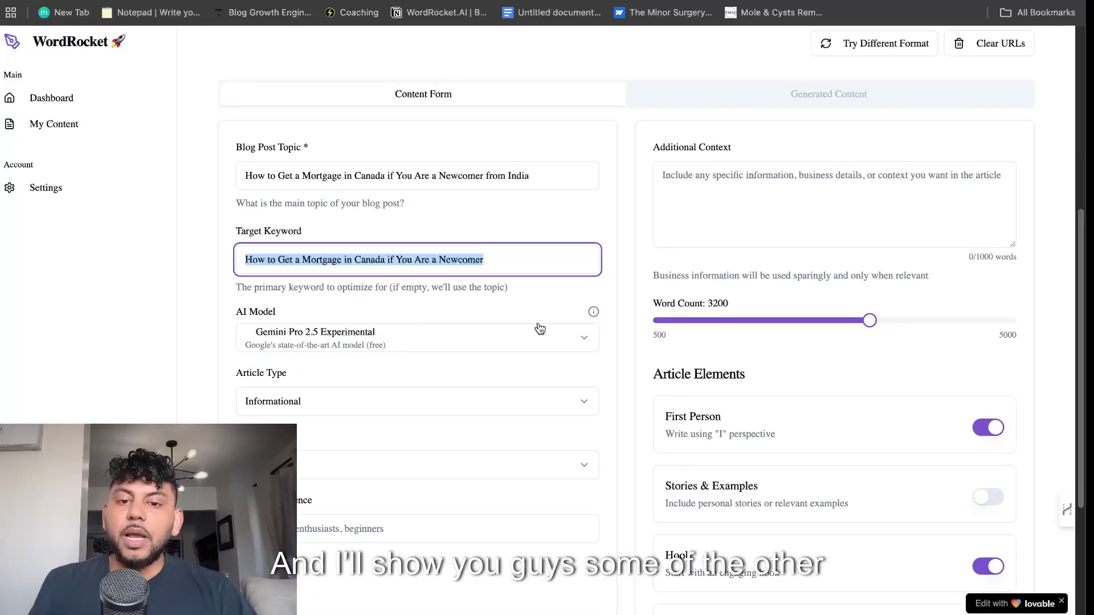
pyautogui.click(565, 345)
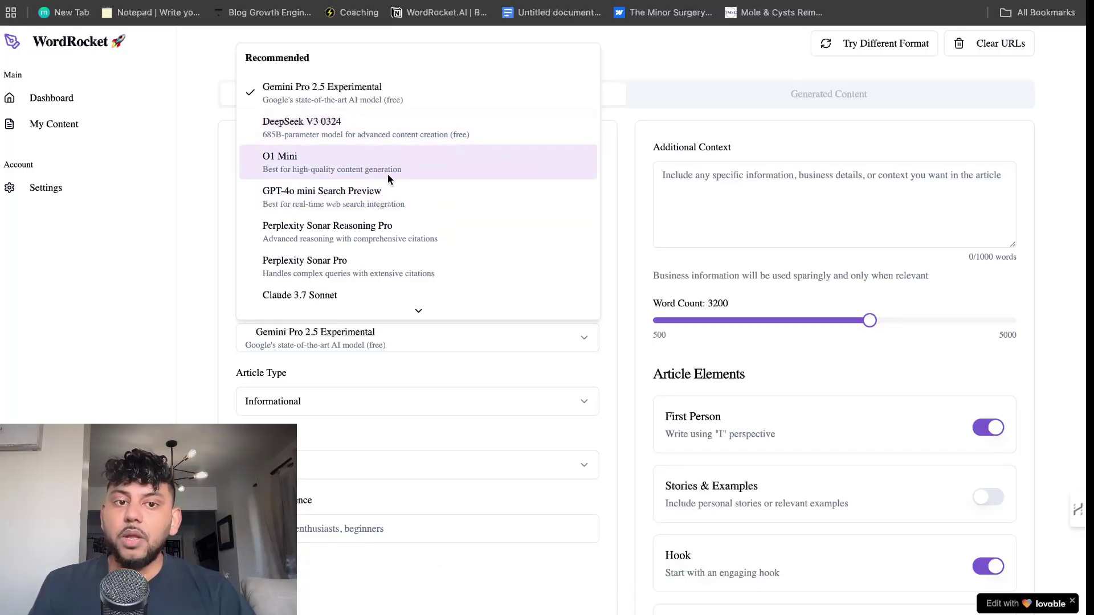
pyautogui.scroll(-1, 396, 240)
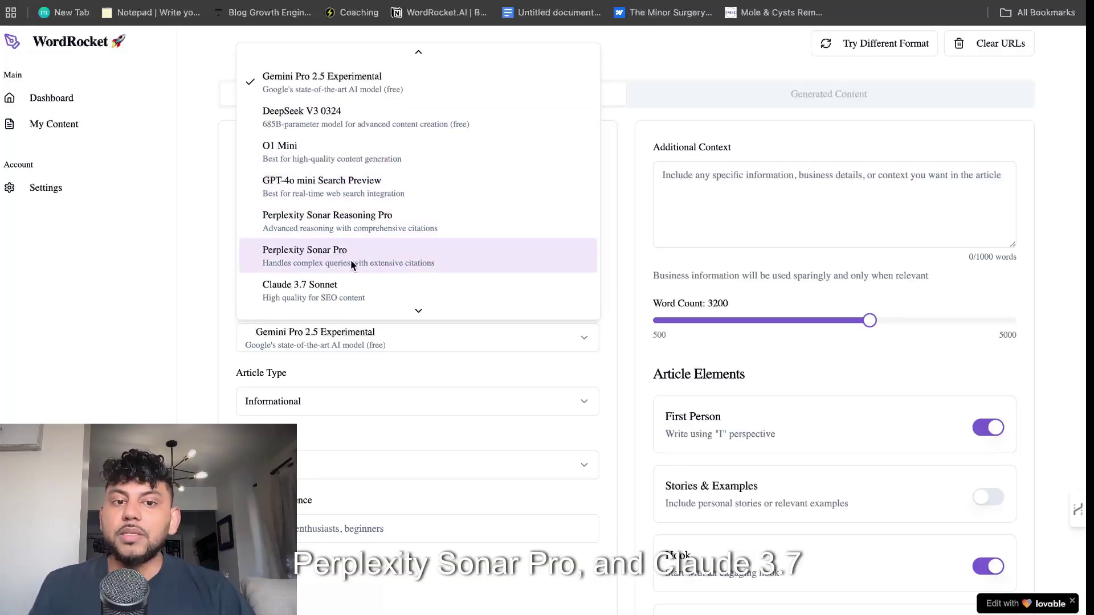
pyautogui.scroll(-2, 357, 264)
pyautogui.scroll(-1, 356, 265)
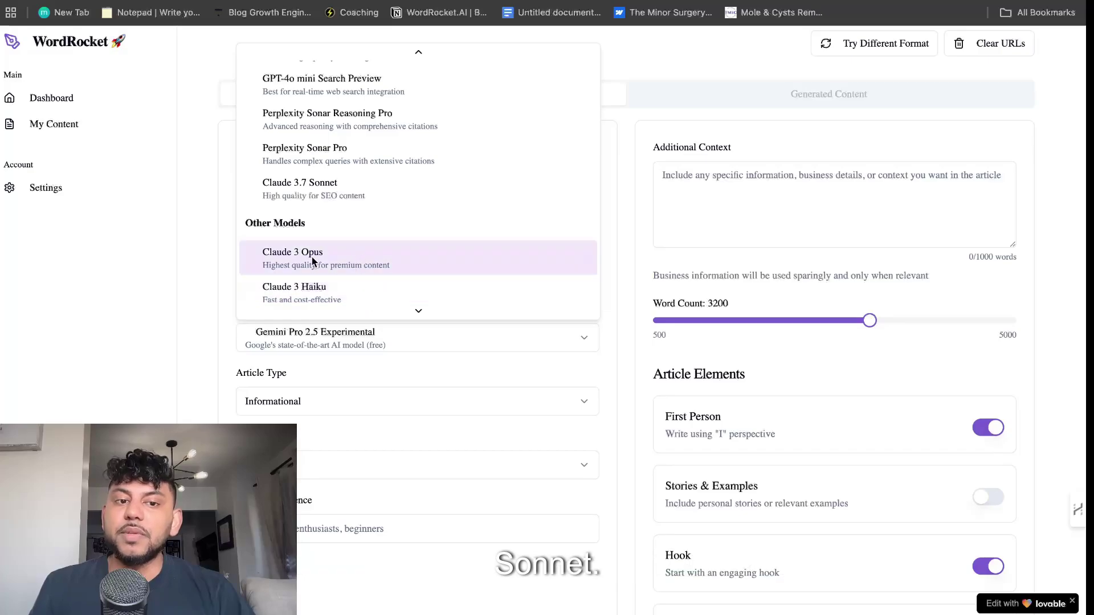
pyautogui.scroll(3, 326, 245)
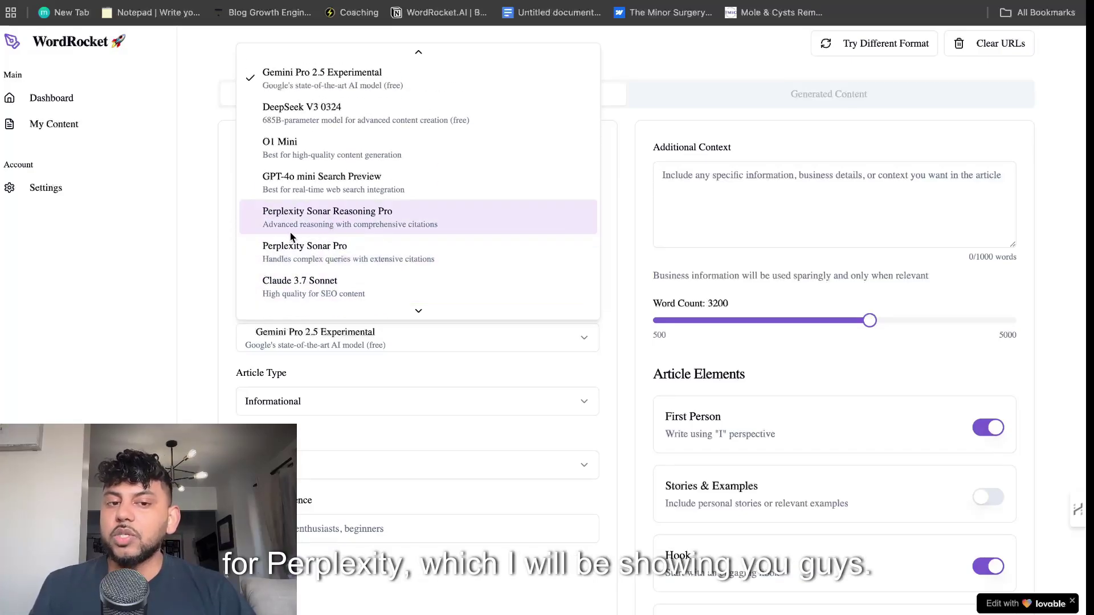
pyautogui.scroll(1, 323, 227)
pyautogui.scroll(-1, 336, 307)
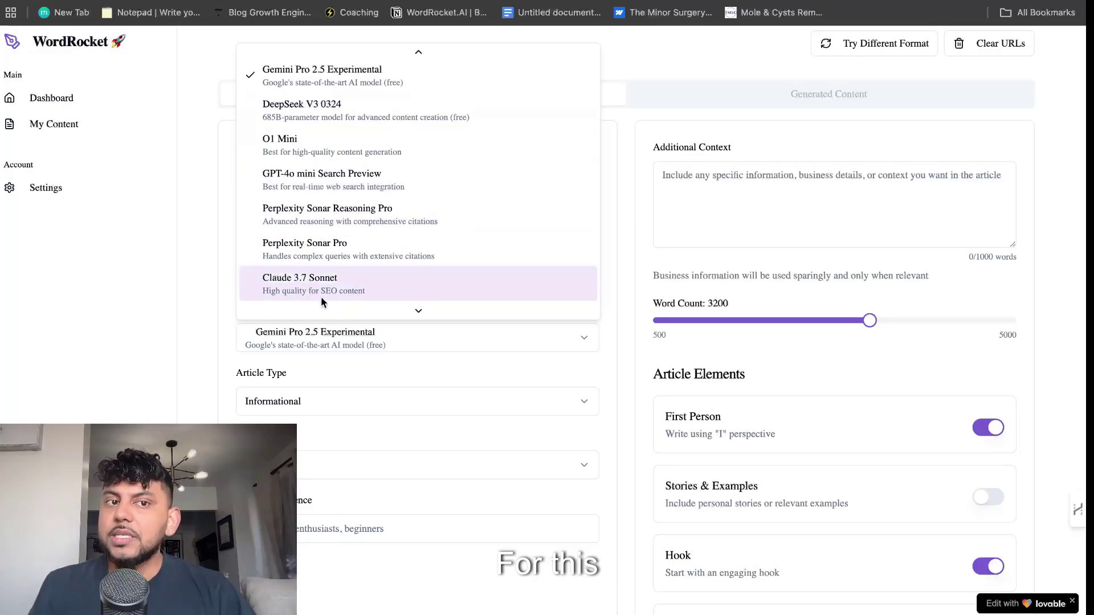
pyautogui.scroll(-4, 336, 307)
pyautogui.click(215, 202)
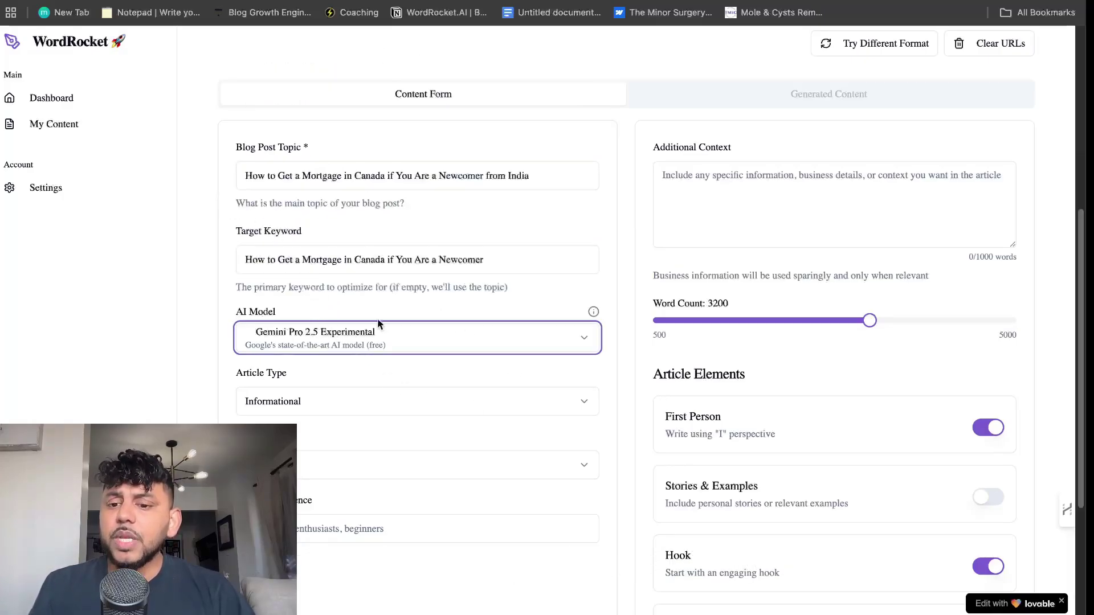
# Recheck the model list unchanged, select the blog topic, and open a new browser tab.
pyautogui.click(521, 330)
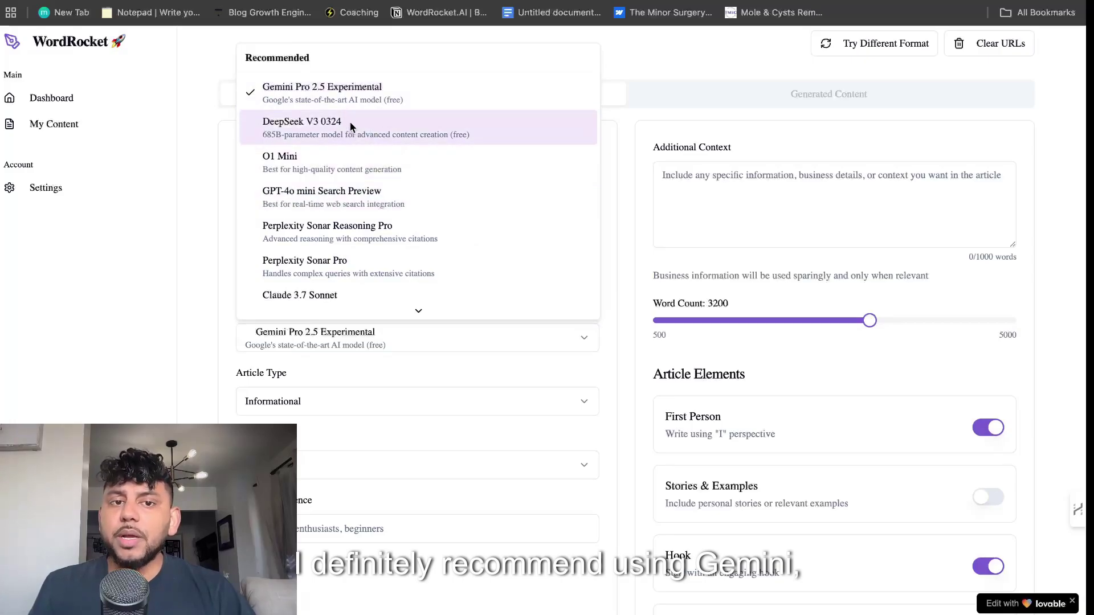
pyautogui.scroll(-2, 331, 228)
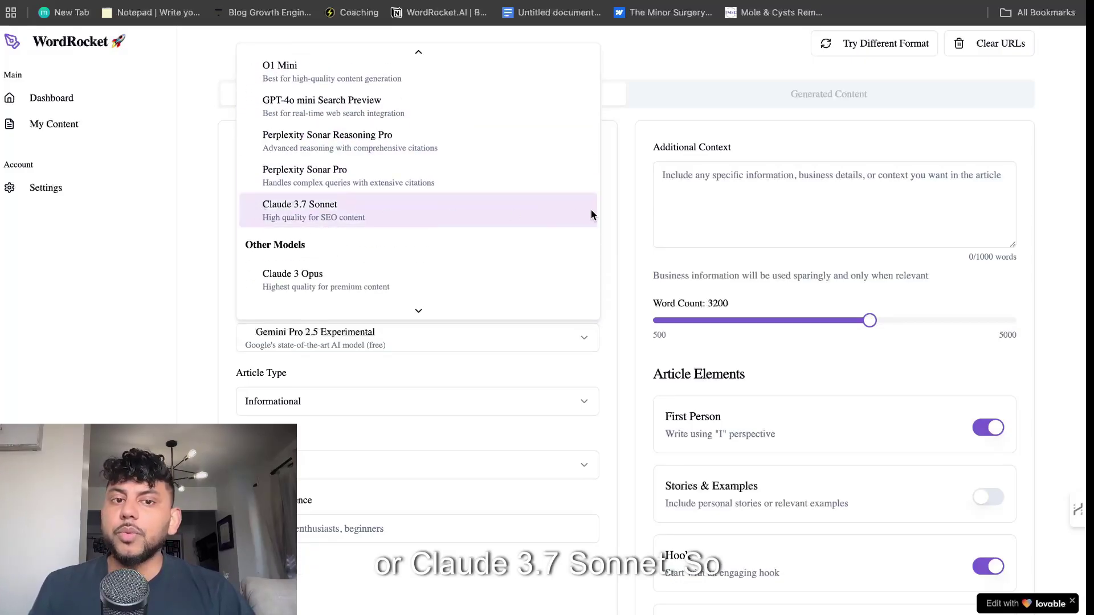
pyautogui.click(666, 98)
pyautogui.scroll(-4, 626, 247)
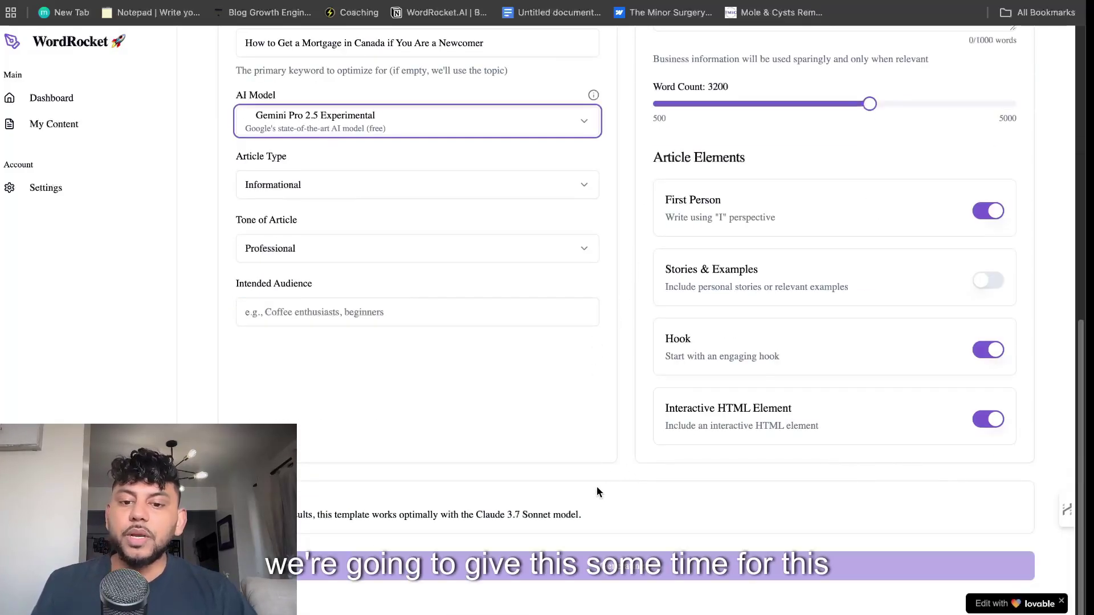
pyautogui.scroll(8, 584, 487)
pyautogui.doubleClick(369, 380)
pyautogui.tripleClick(360, 385)
pyautogui.hotkey('ctrl', 'c')
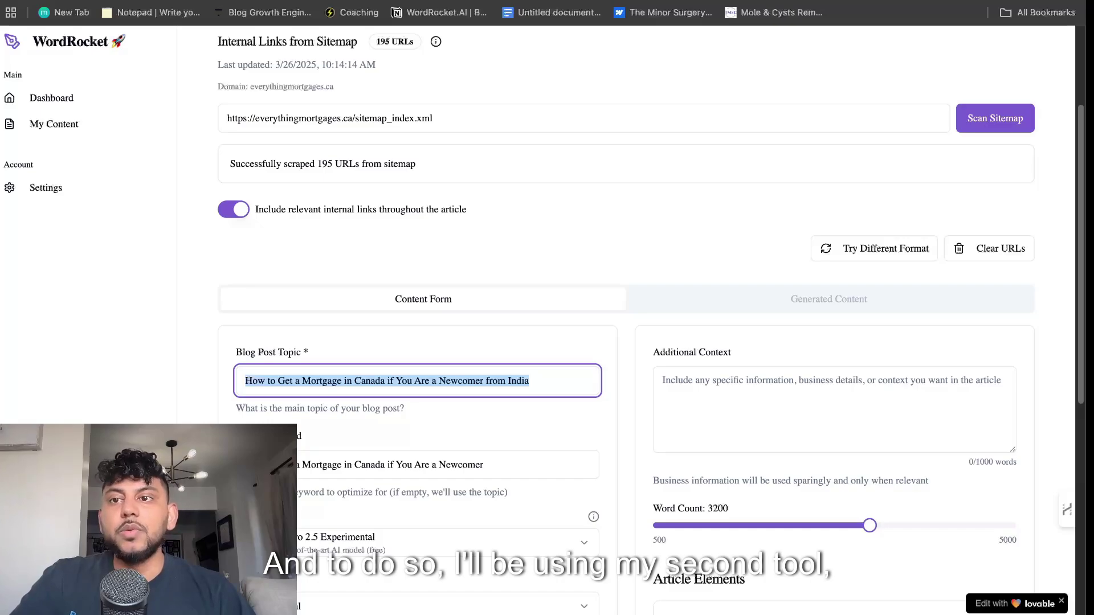
pyautogui.press('super+t')
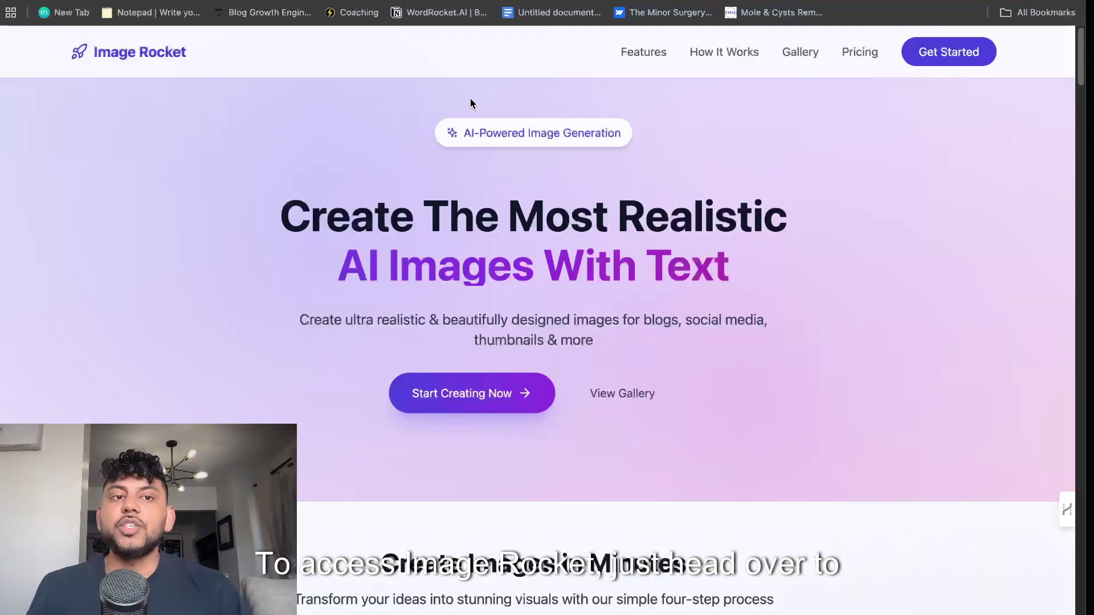
# Check ImageRocket's lifetime deal pricing, then return to the image templates list.
pyautogui.click(469, 393)
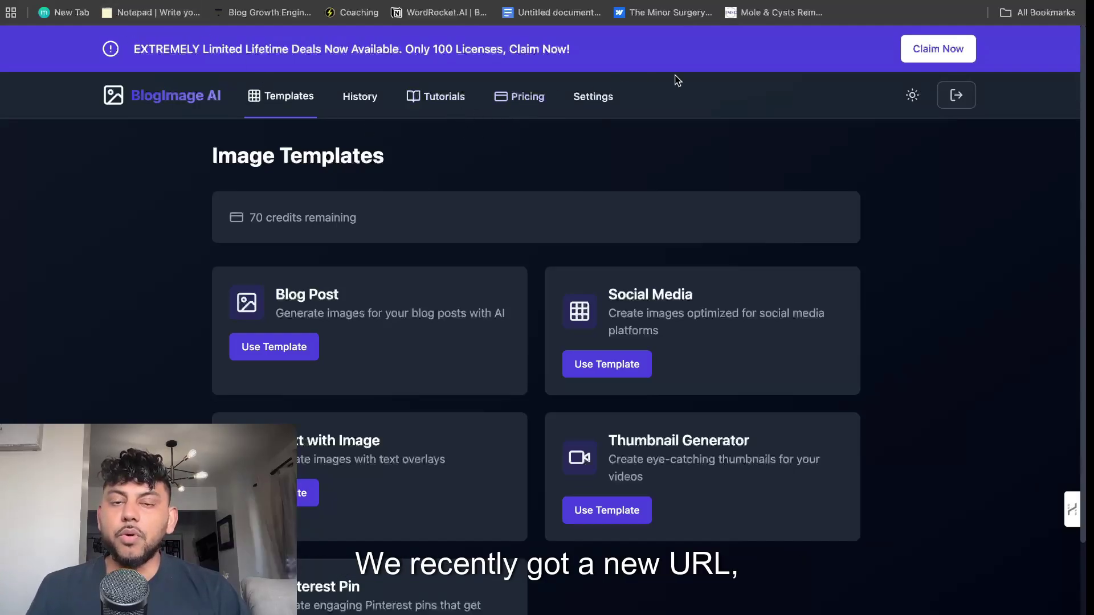
pyautogui.click(939, 49)
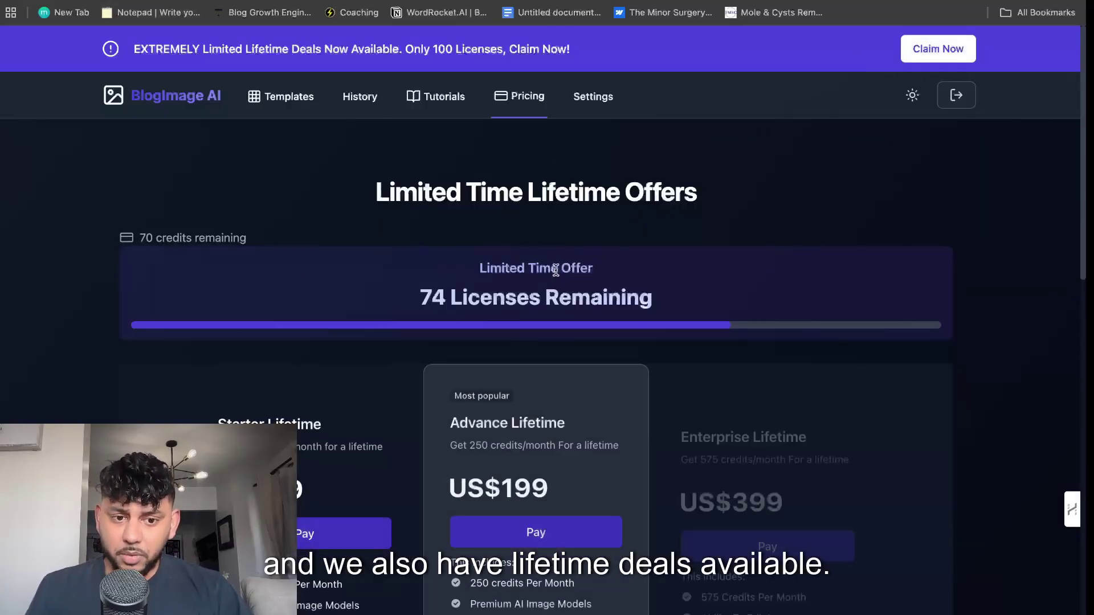
pyautogui.scroll(-5, 552, 272)
pyautogui.scroll(5, 556, 273)
pyautogui.click(308, 100)
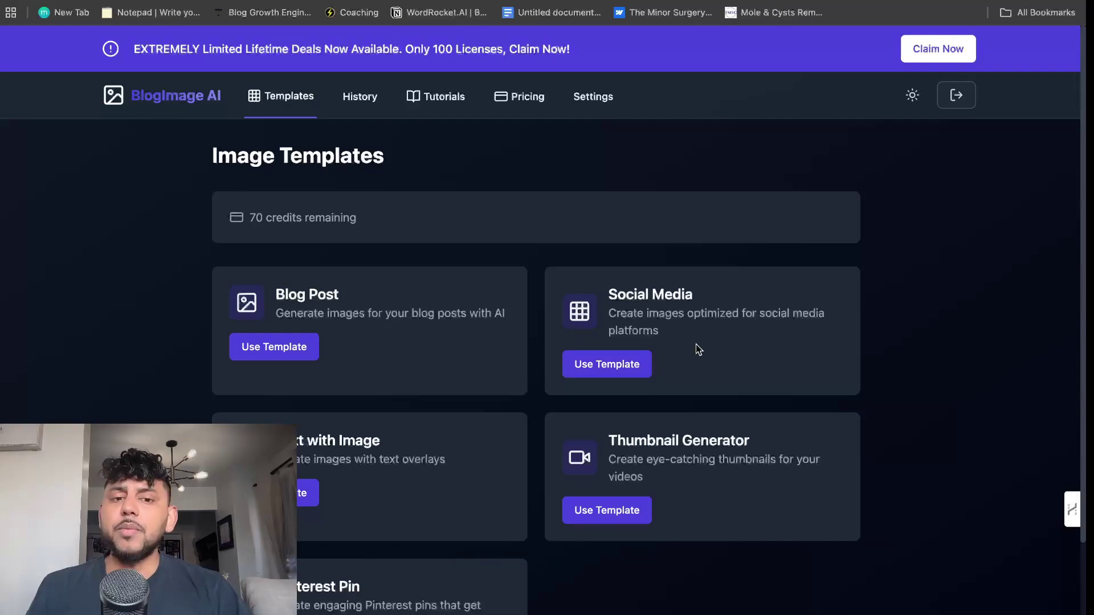
pyautogui.scroll(-2, 698, 350)
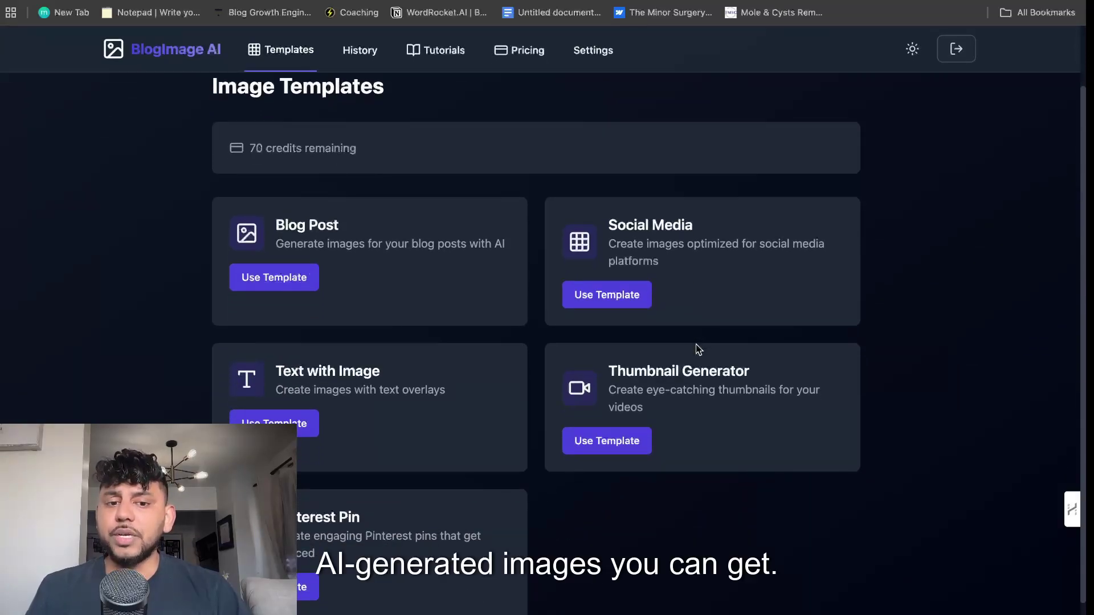
# Start from the Social Media template and set the image size to Landscape 1080×566.
pyautogui.click(612, 295)
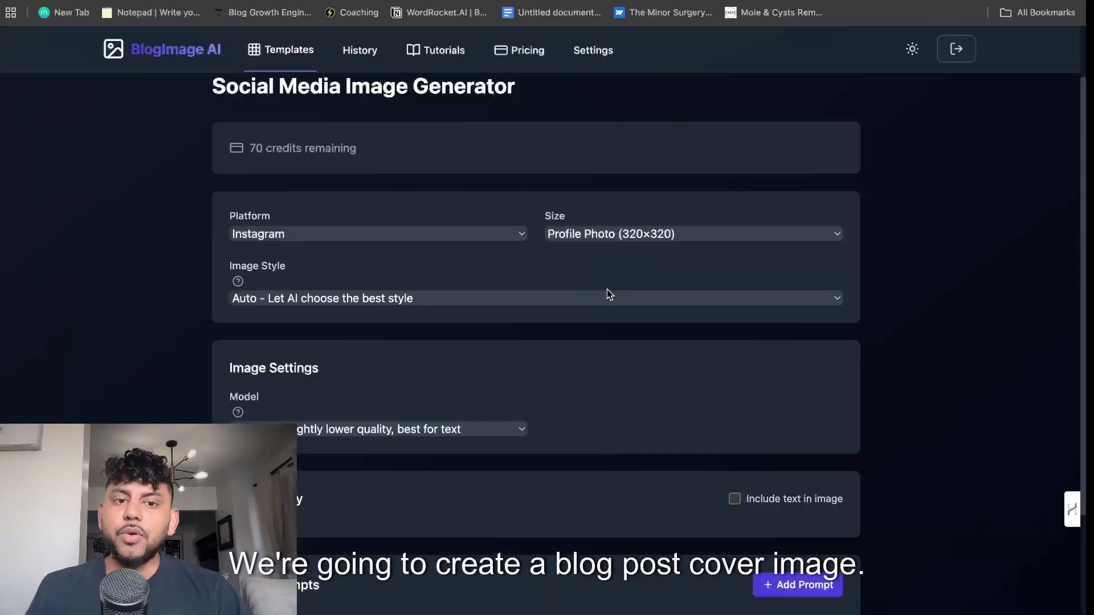
pyautogui.click(607, 235)
pyautogui.click(489, 208)
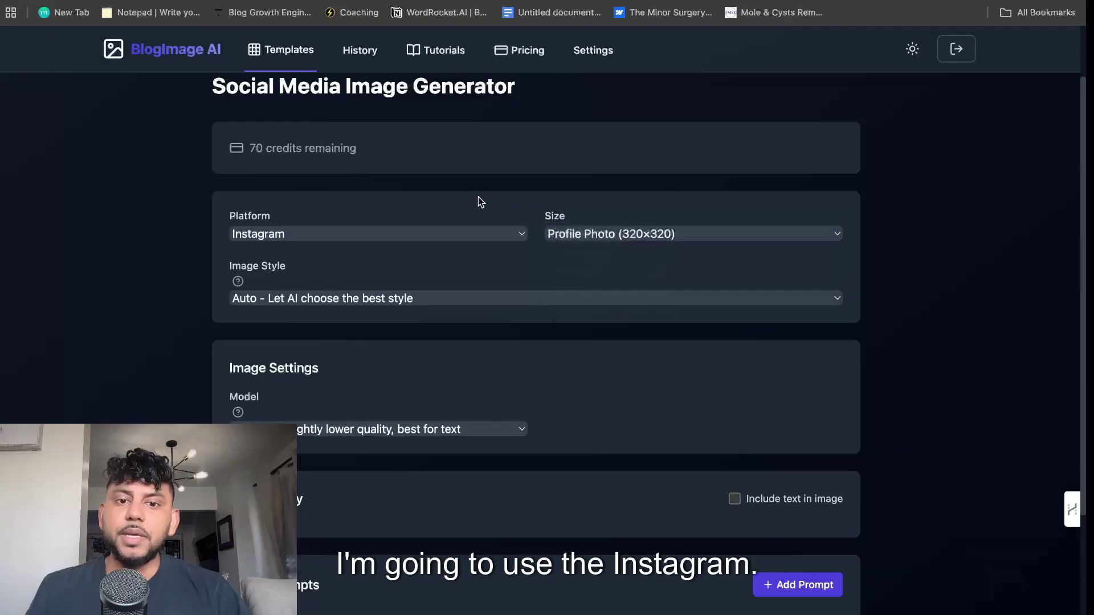
pyautogui.click(617, 237)
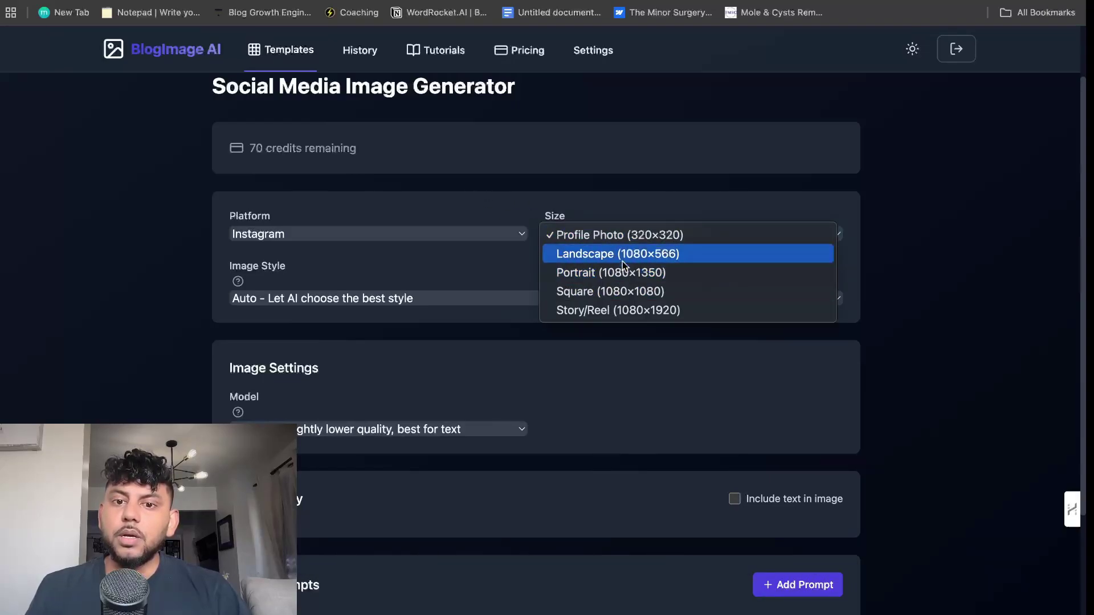
pyautogui.click(618, 252)
# Set the image style to Realistic, keep Model 1, and turn on text in the image.
pyautogui.scroll(-1, 537, 357)
pyautogui.click(378, 251)
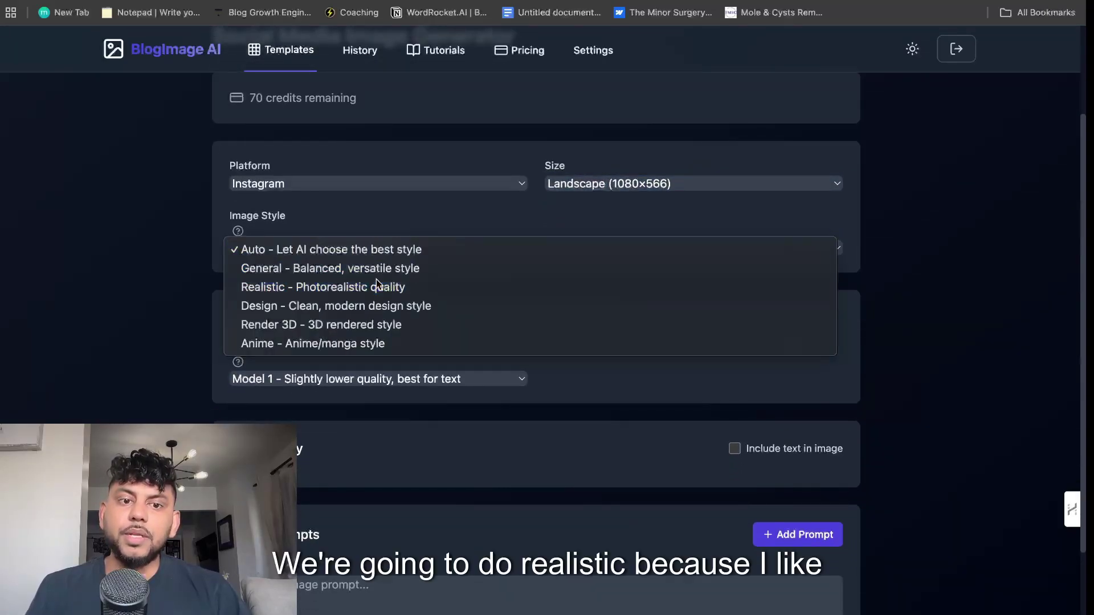
pyautogui.click(376, 286)
pyautogui.scroll(-2, 531, 303)
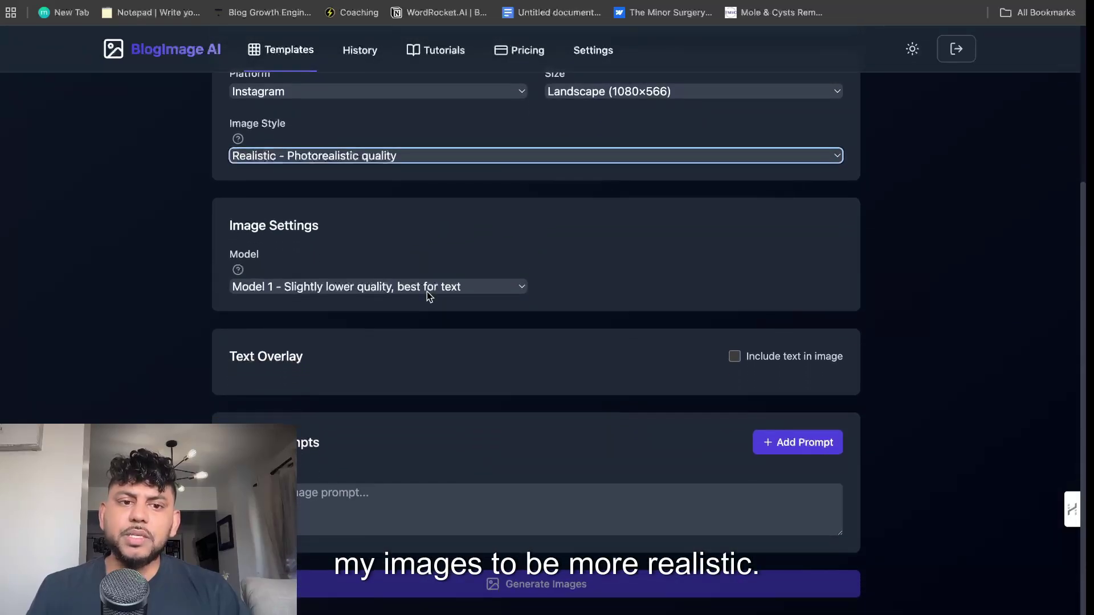
pyautogui.click(426, 292)
pyautogui.click(427, 291)
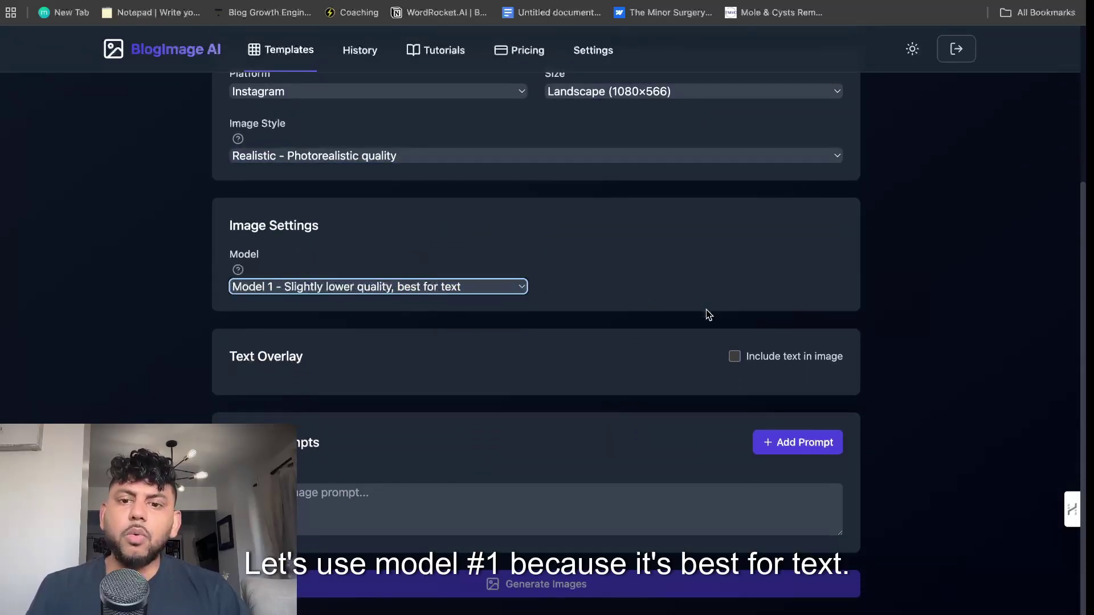
pyautogui.click(734, 357)
pyautogui.scroll(-5, 585, 382)
# Make 'How to Get a Mortgage in Canada' the main text and the newcomer phrase the secondary text.
pyautogui.click(457, 499)
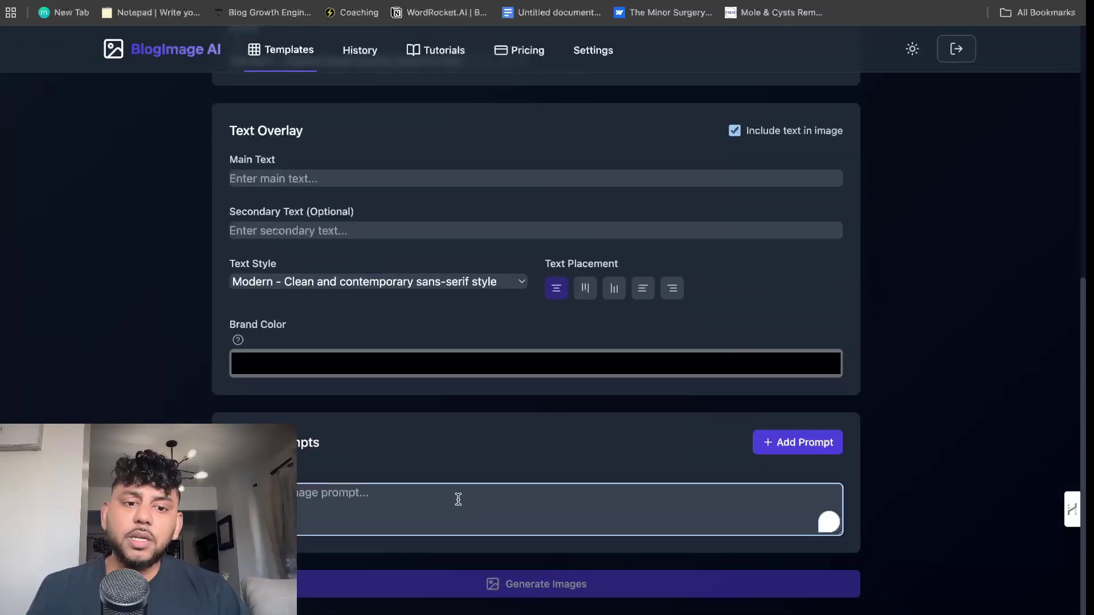
pyautogui.click(273, 178)
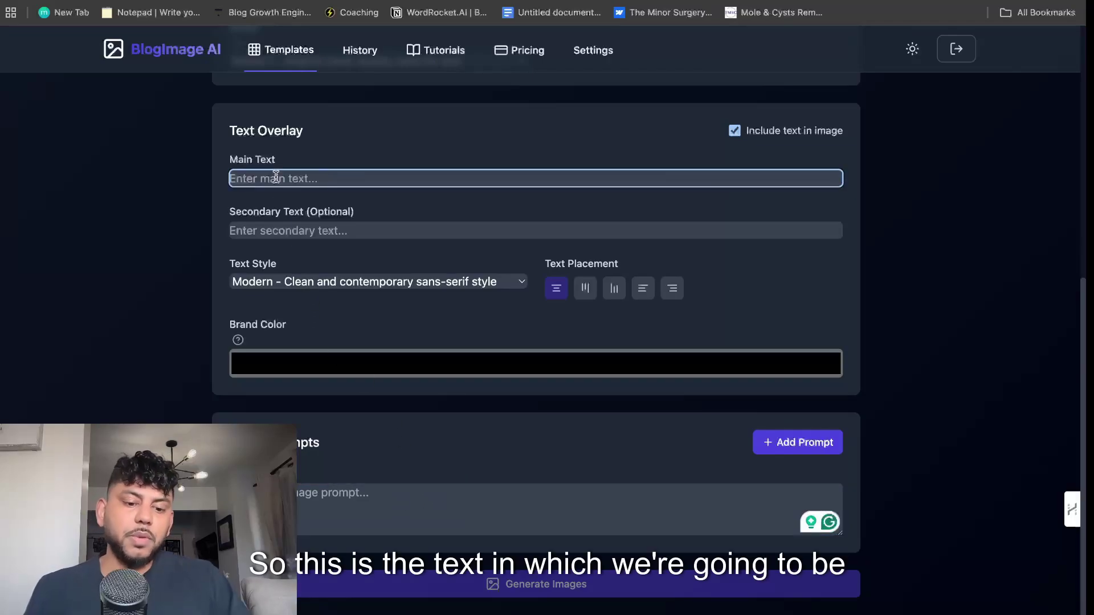
pyautogui.hotkey('ctrl', 'v')
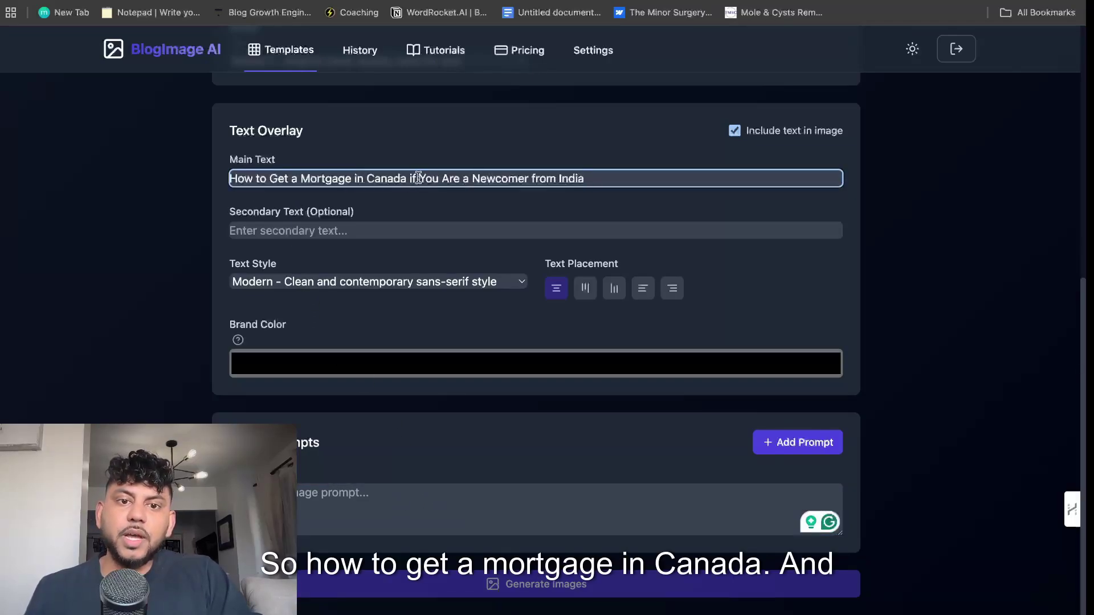
pyautogui.moveTo(410, 180); pyautogui.dragTo(624, 183)
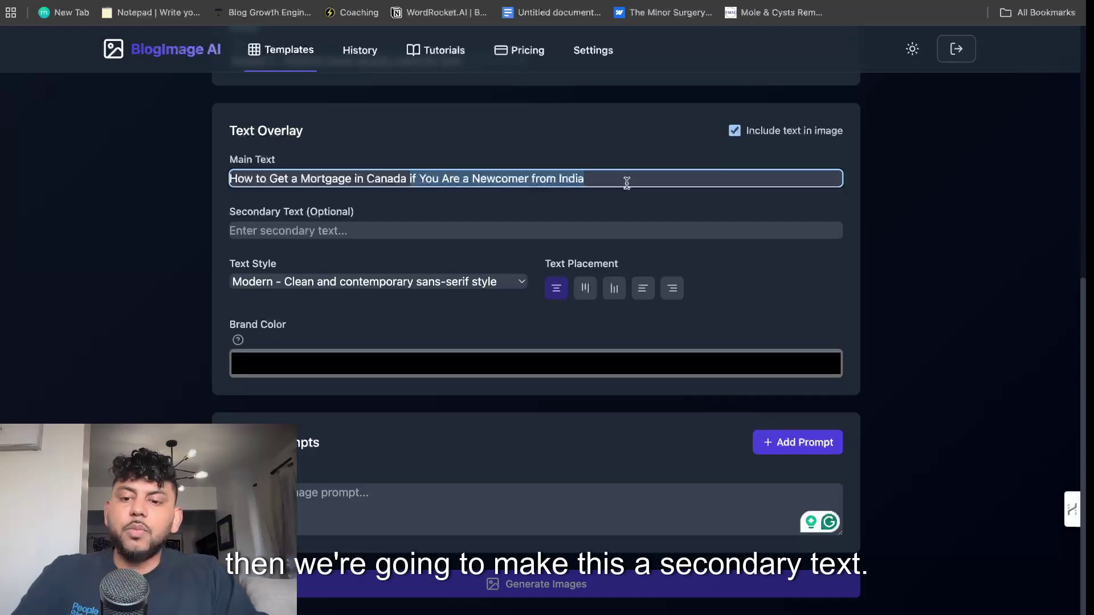
pyautogui.hotkey('ctrl', 'x')
pyautogui.click(466, 230)
pyautogui.hotkey('ctrl', 'v')
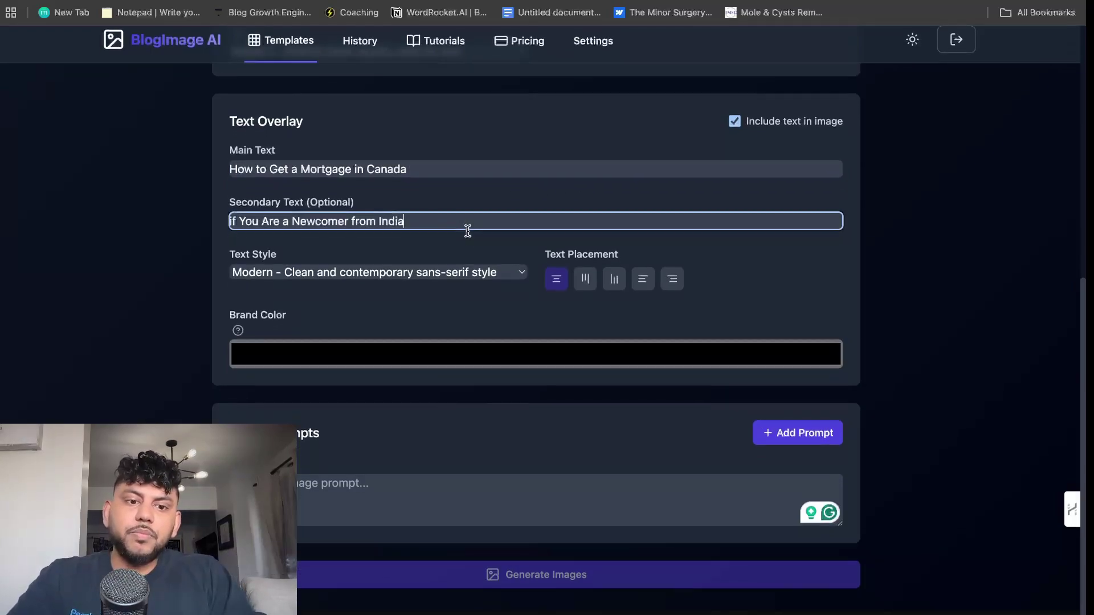
# Paste the Canada-India flag image prompt and generate the cover image.
pyautogui.click(360, 493)
pyautogui.write('A')
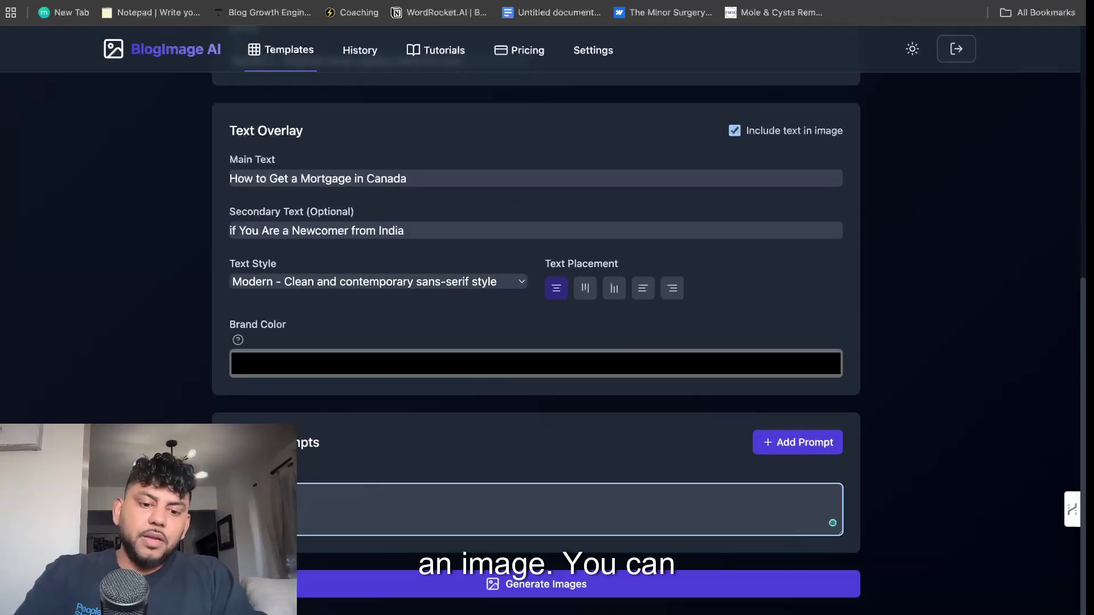
pyautogui.hotkey('ctrl', 'v')
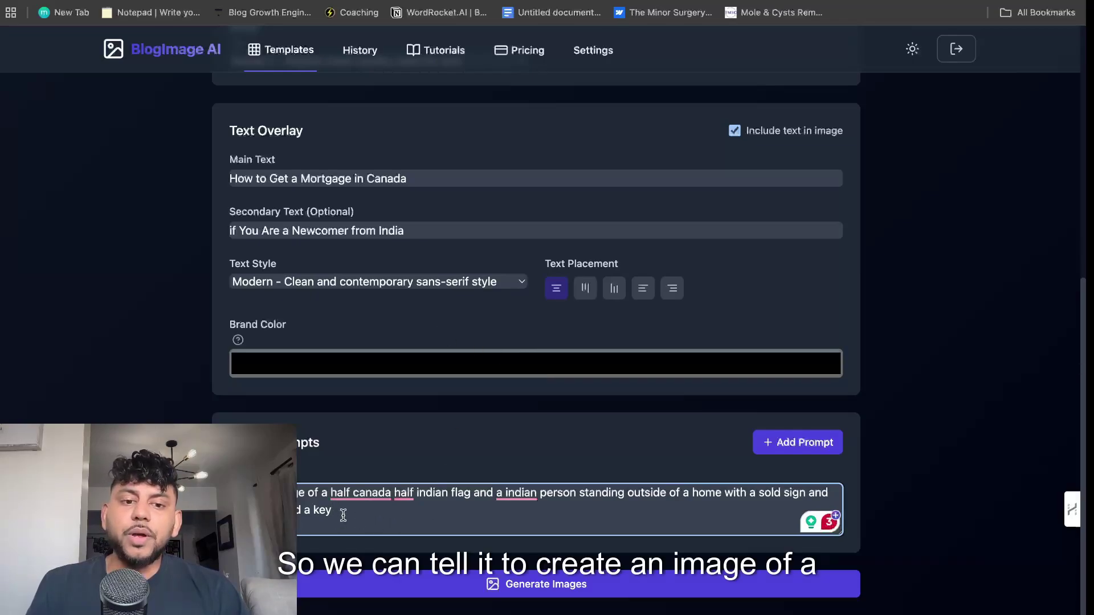
pyautogui.moveTo(358, 493)
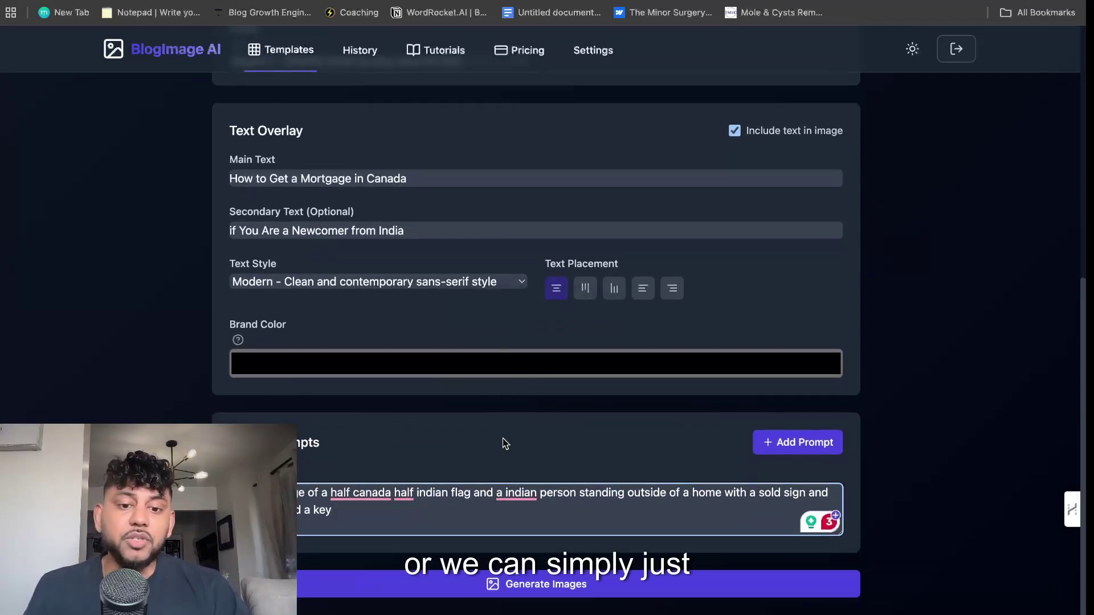
pyautogui.click(516, 584)
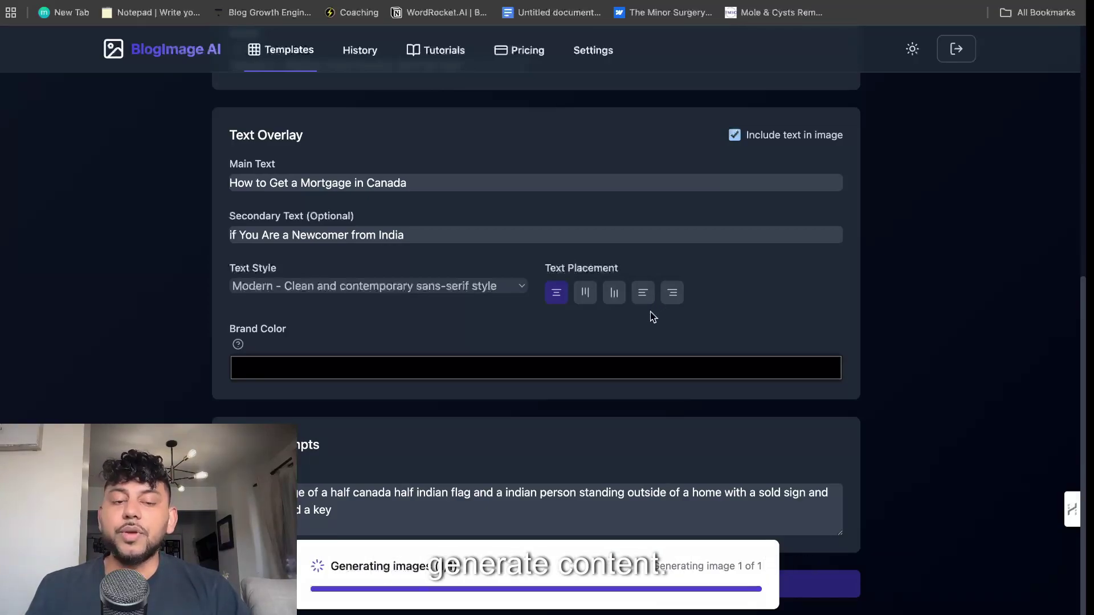
# Download the generated mortgage cover image from its full-size preview.
pyautogui.scroll(-4, 627, 322)
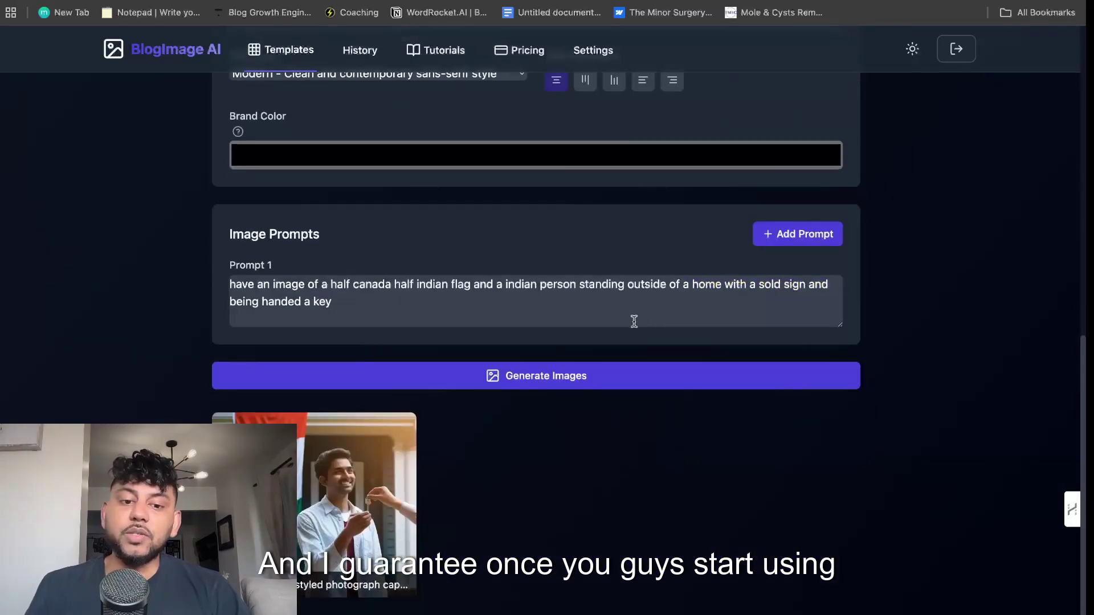
pyautogui.click(393, 450)
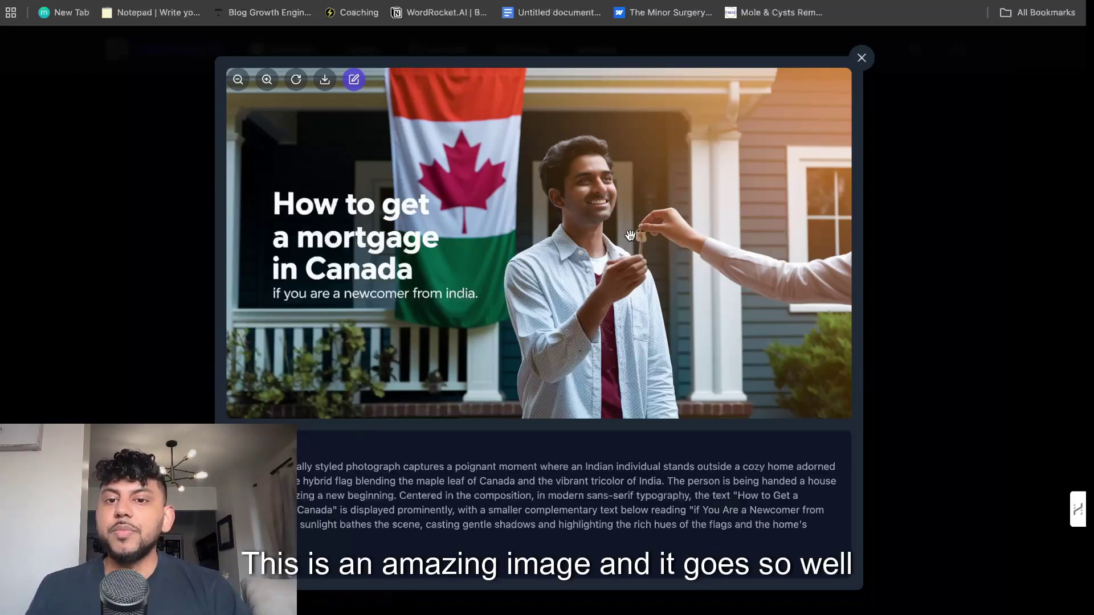
pyautogui.click(327, 84)
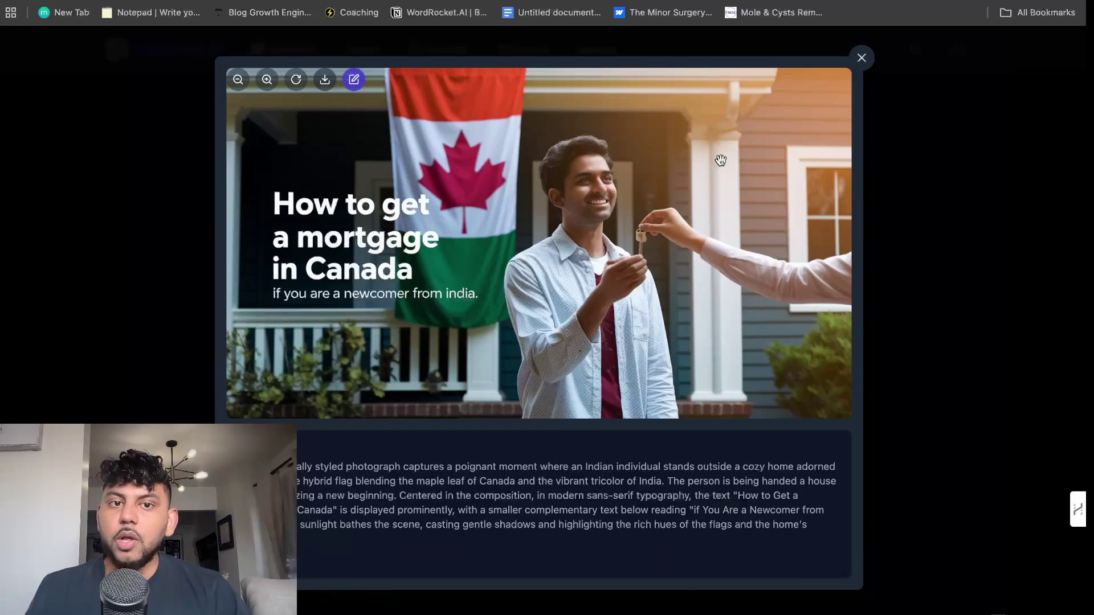
pyautogui.click(925, 210)
# Switch the model to Model 2 and generate another version of the image.
pyautogui.scroll(15, 572, 274)
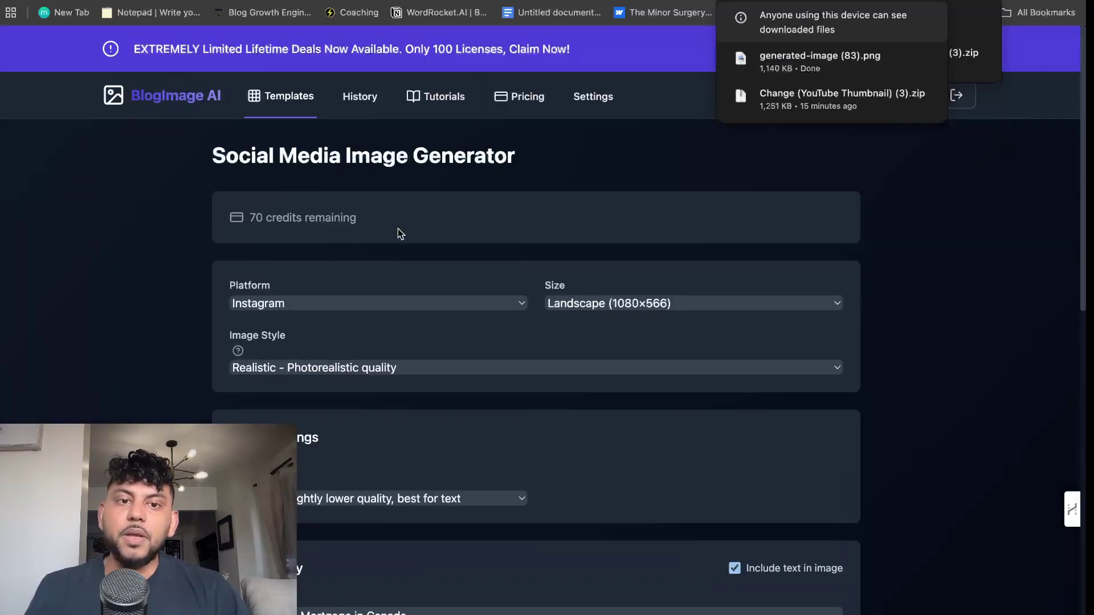
pyautogui.scroll(-4, 374, 339)
pyautogui.click(341, 214)
pyautogui.click(331, 232)
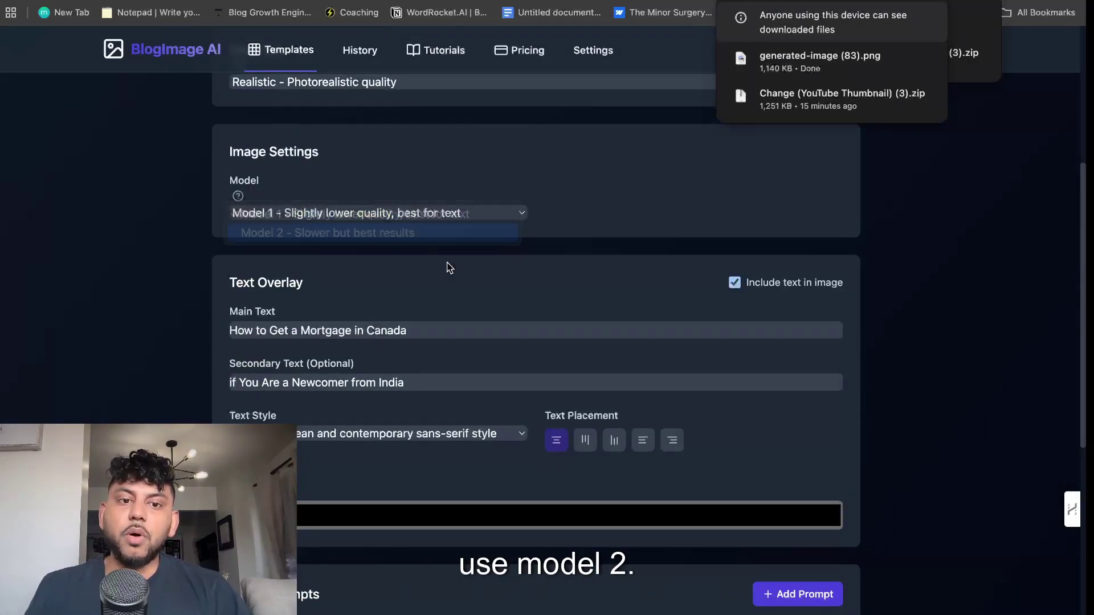
pyautogui.scroll(3, 434, 284)
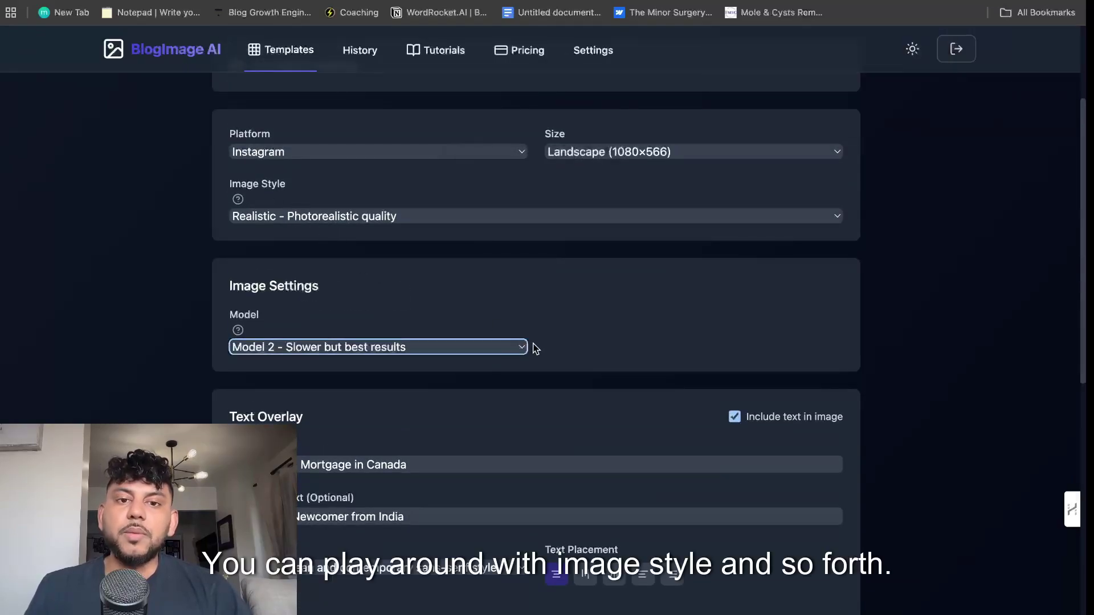
pyautogui.scroll(-5, 451, 473)
pyautogui.click(442, 530)
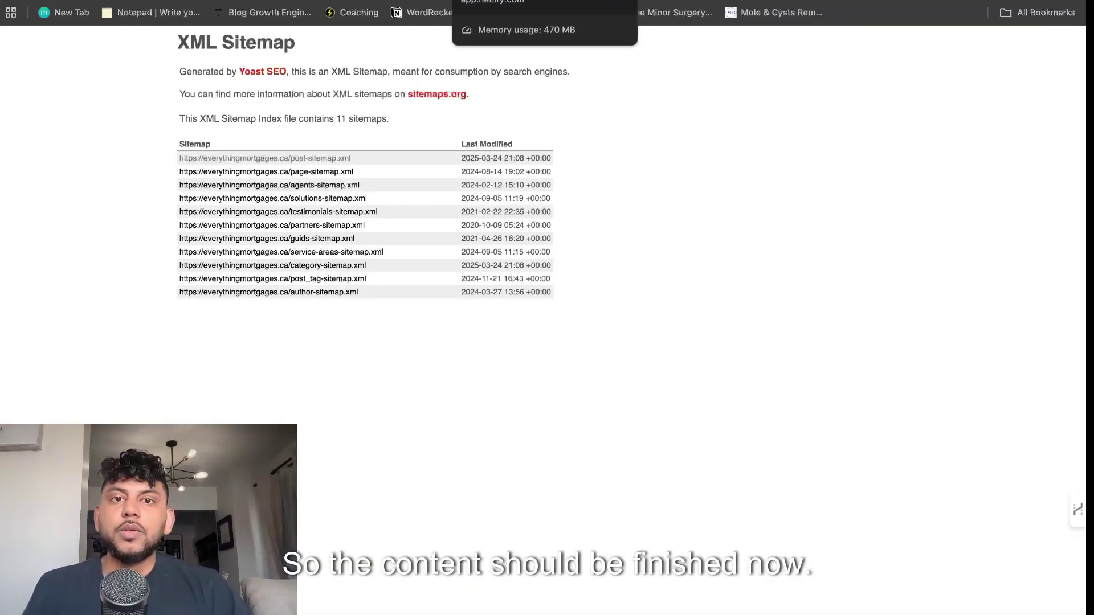
# Return to WordRocket and read through the opening of the generated newcomer mortgage guide.
pyautogui.click(534, 3)
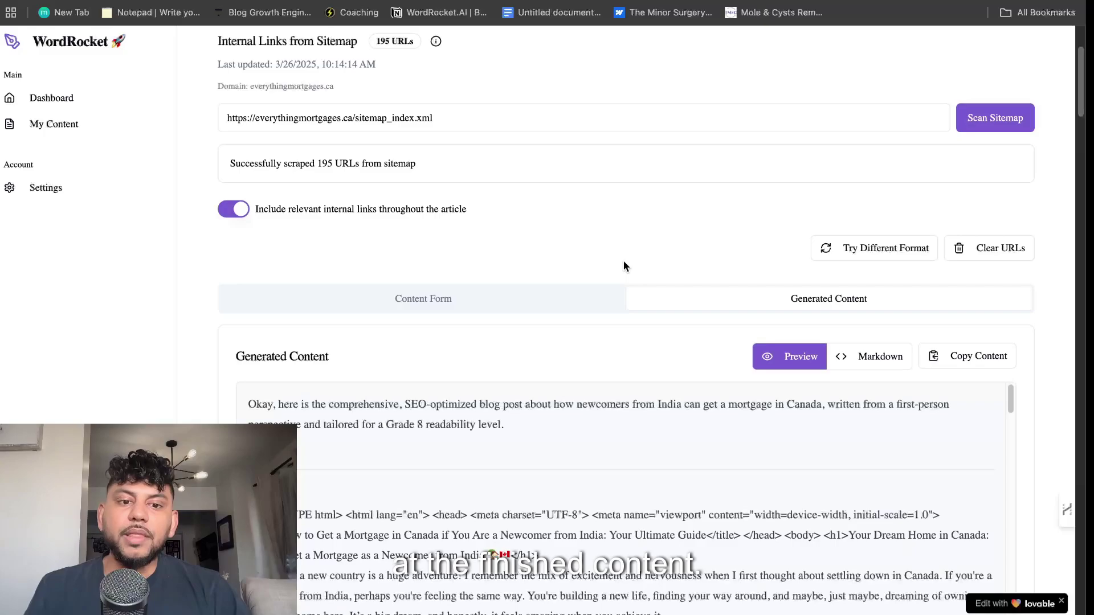
pyautogui.scroll(-4, 623, 262)
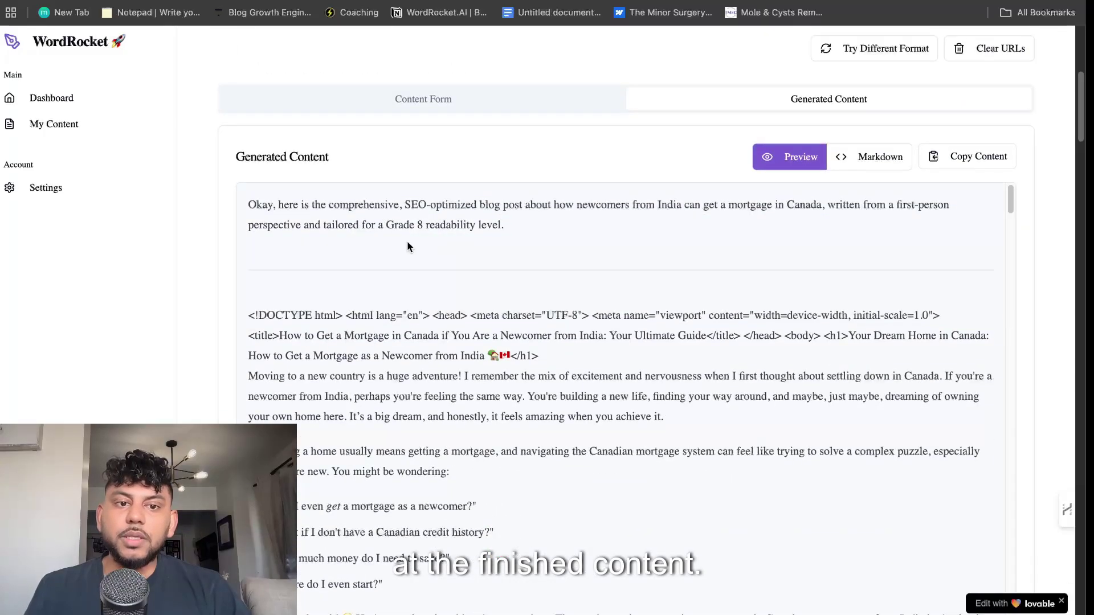
pyautogui.scroll(-2, 467, 245)
pyautogui.scroll(2, 569, 267)
pyautogui.scroll(-3, 541, 279)
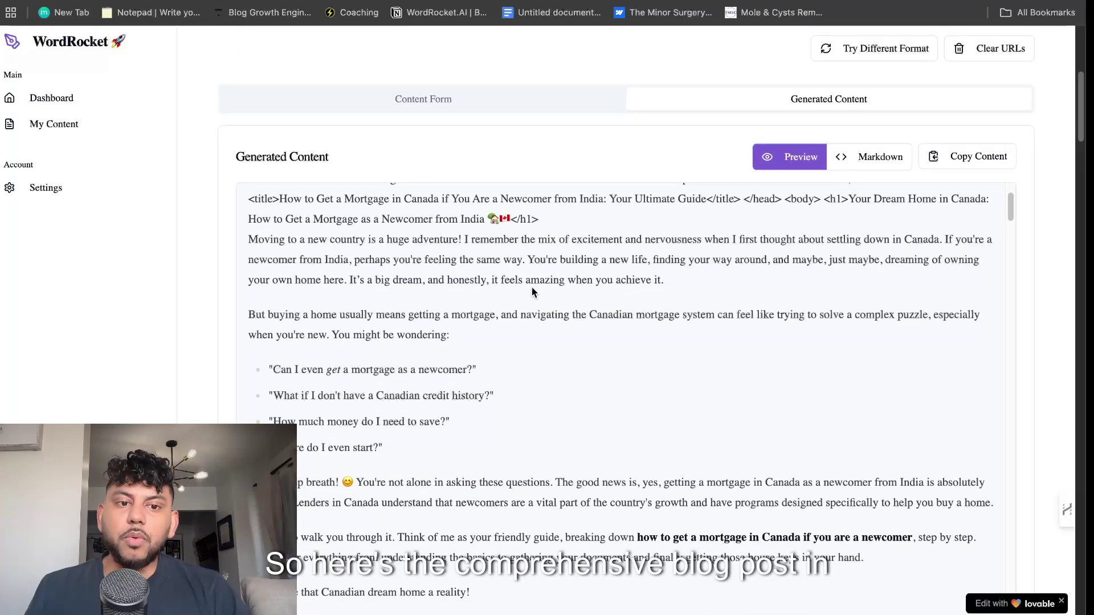
pyautogui.scroll(-1, 569, 293)
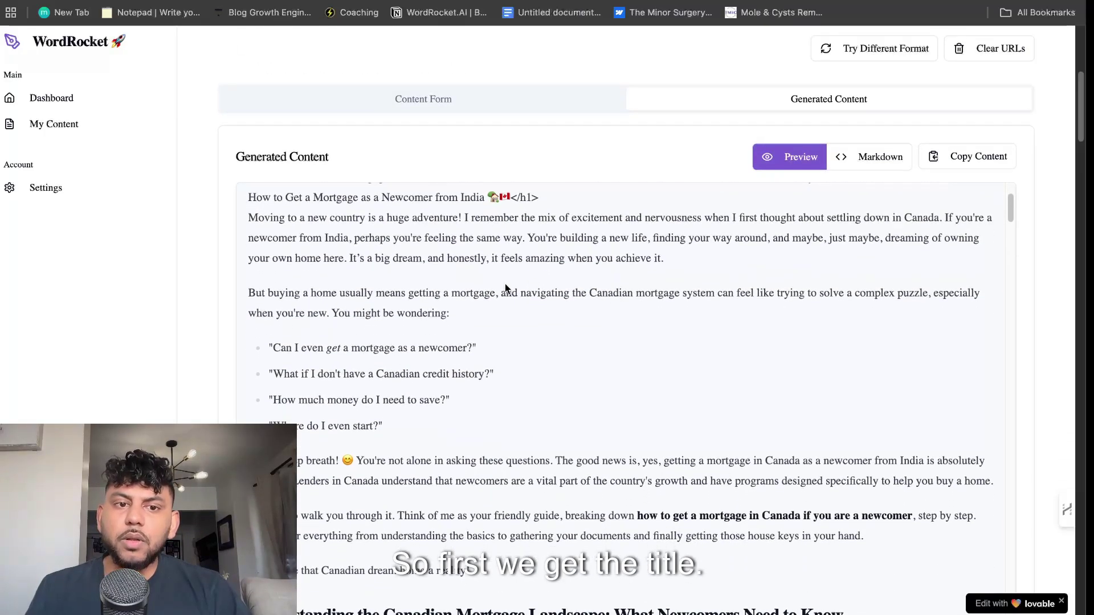
pyautogui.scroll(1, 439, 285)
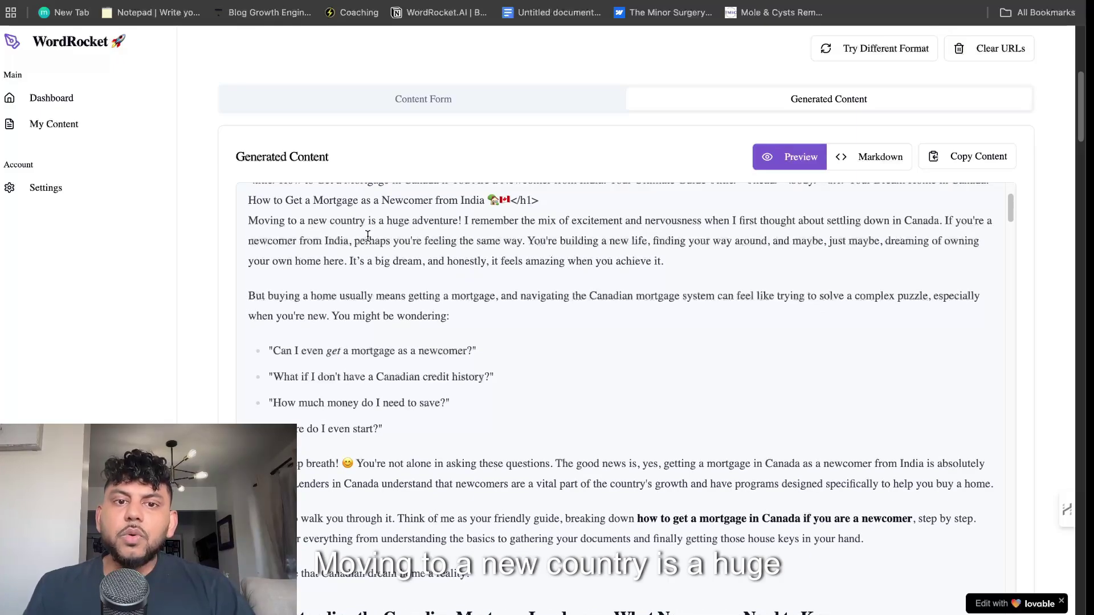
pyautogui.moveTo(375, 239); pyautogui.dragTo(494, 238)
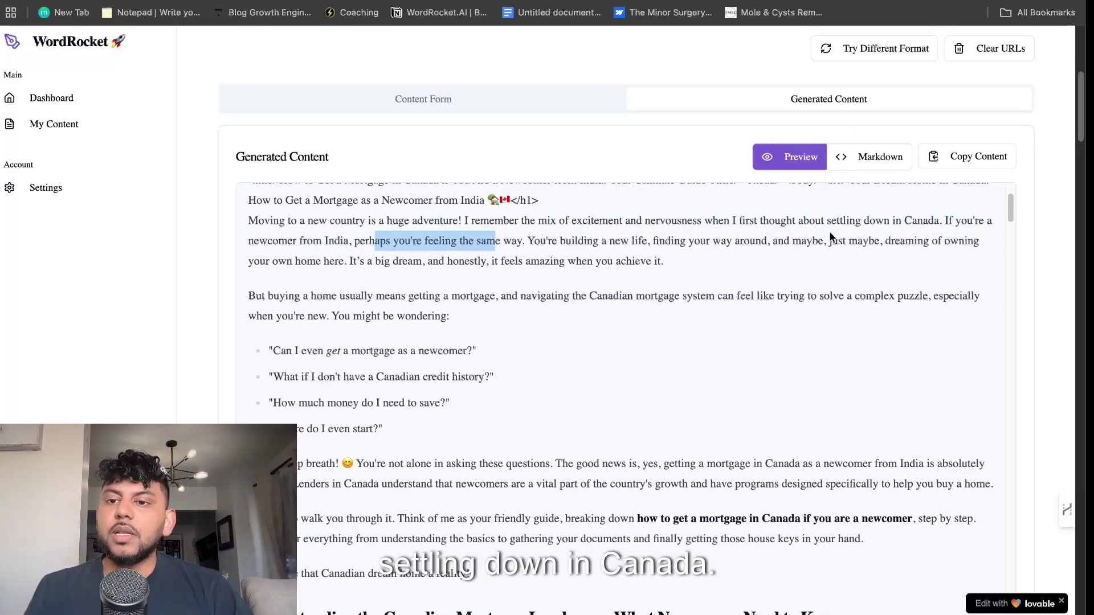
pyautogui.click(323, 257)
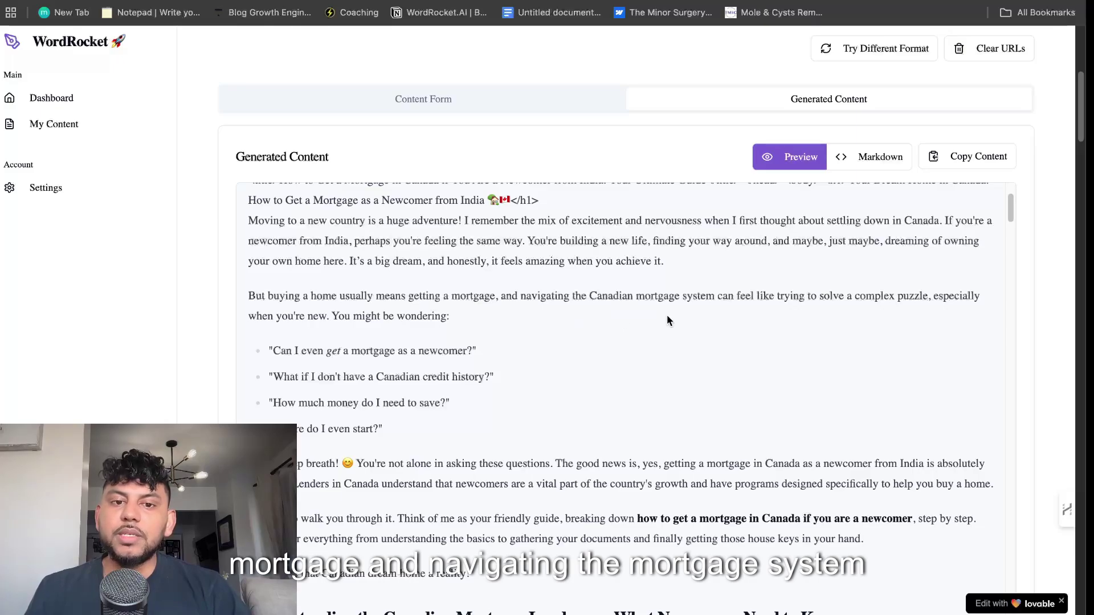
pyautogui.scroll(-3, 736, 364)
pyautogui.moveTo(401, 309); pyautogui.dragTo(268, 227)
pyautogui.scroll(5, 631, 305)
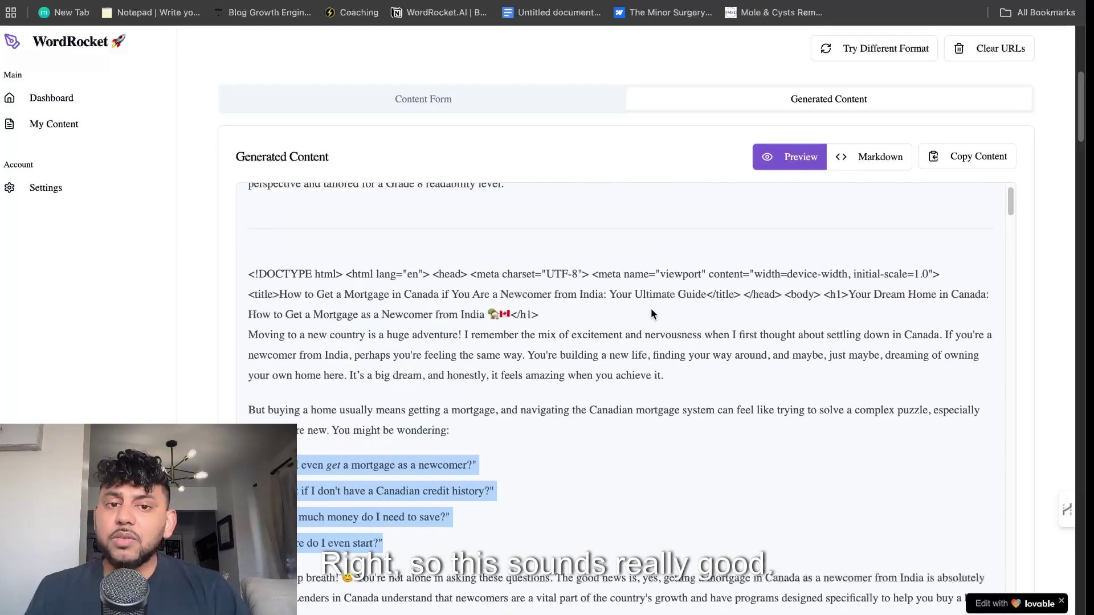
pyautogui.scroll(-6, 667, 359)
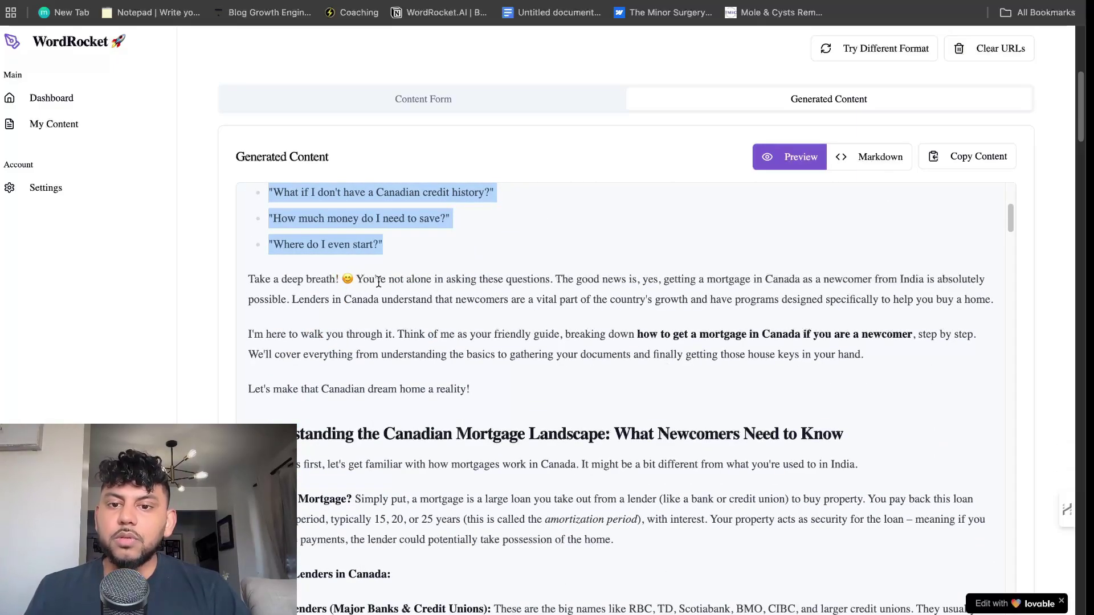
# Scroll down to the 'understanding down payment requirements' link and bring up its context menu.
pyautogui.moveTo(636, 332)
pyautogui.mouseDown()
pyautogui.moveTo(868, 344)
pyautogui.moveTo(630, 336)
pyautogui.mouseUp()
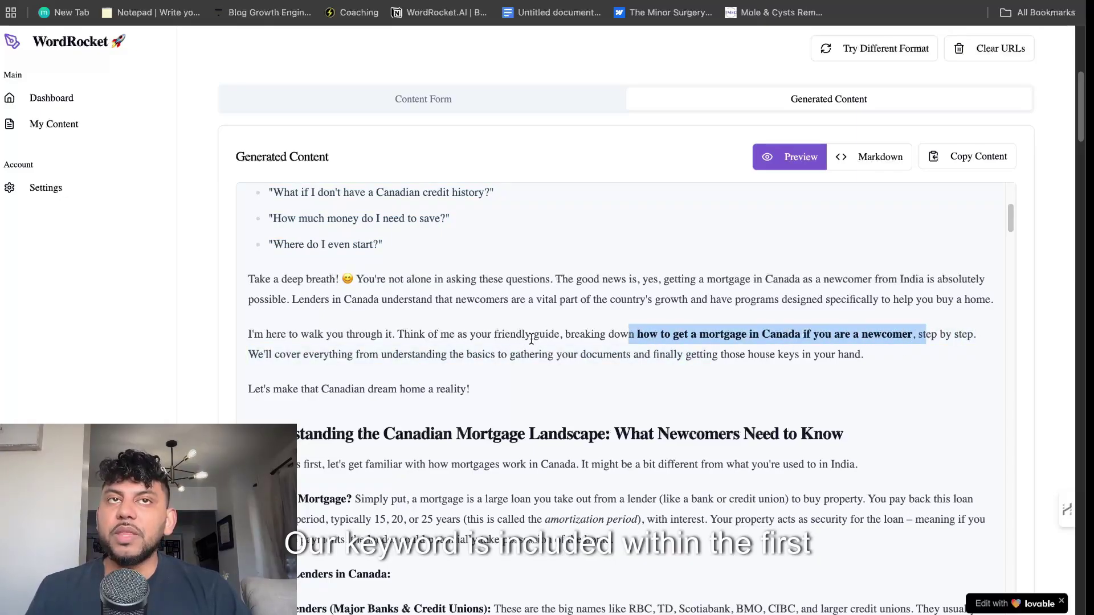
pyautogui.scroll(-1, 534, 338)
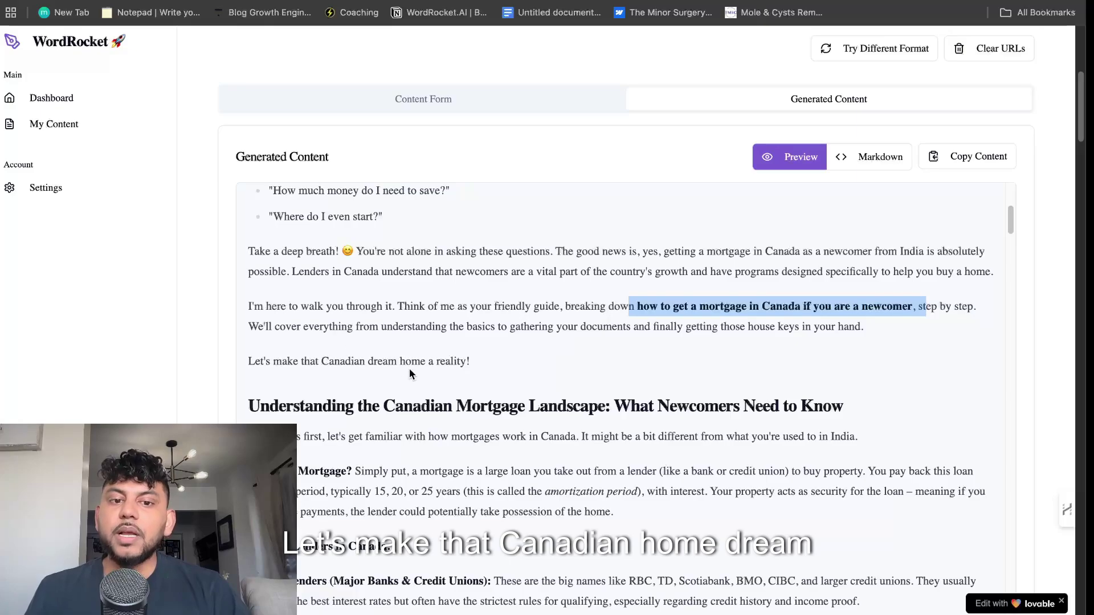
pyautogui.scroll(-4, 441, 343)
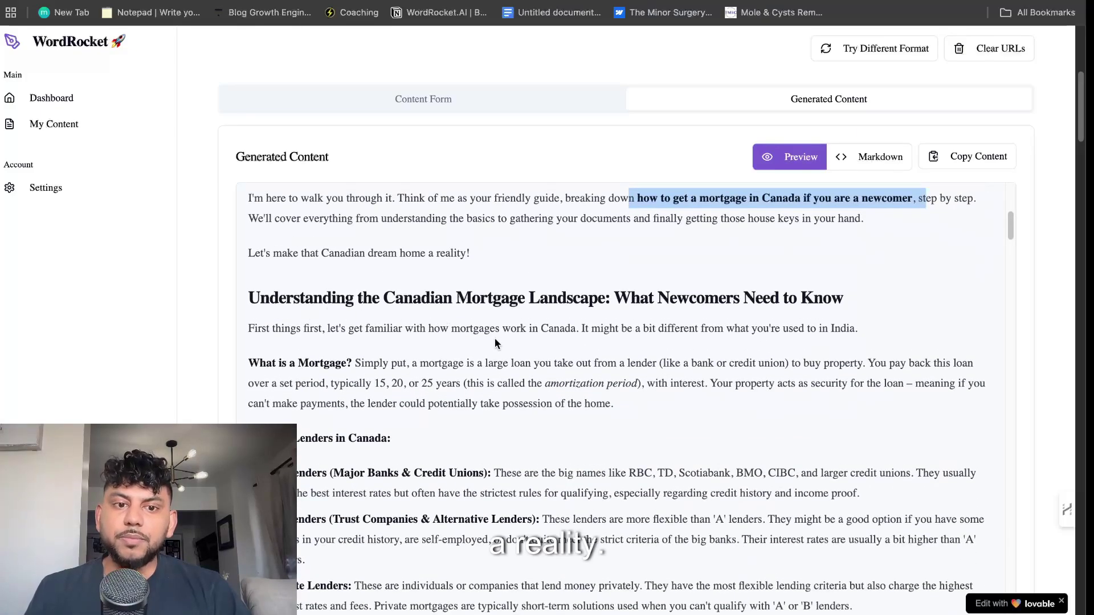
pyautogui.scroll(-4, 499, 340)
pyautogui.scroll(-1, 527, 329)
pyautogui.scroll(-10, 530, 330)
pyautogui.scroll(-18, 531, 333)
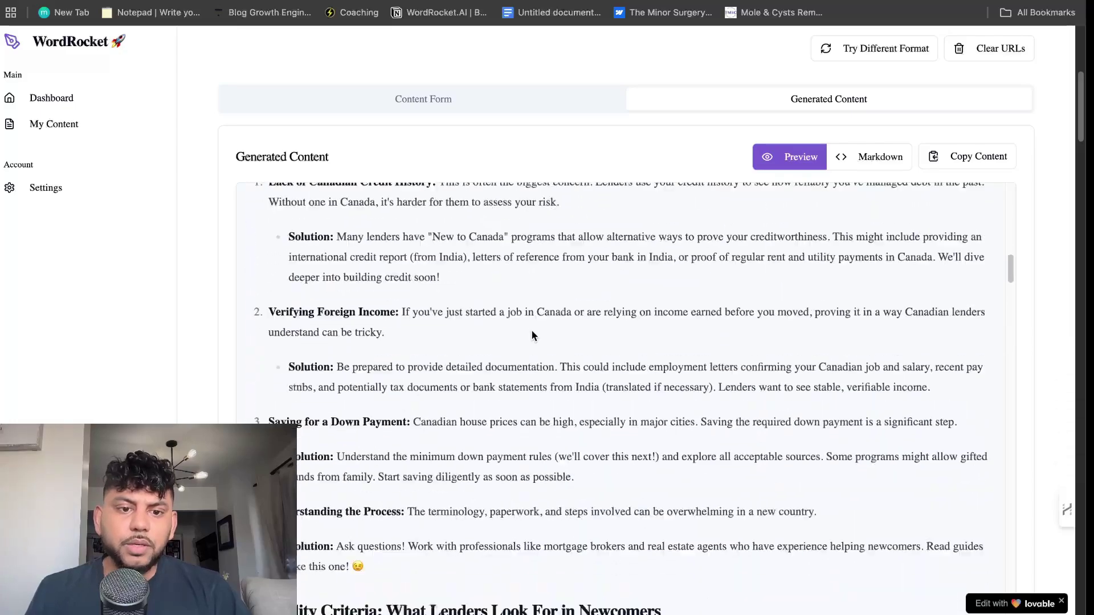
pyautogui.scroll(-10, 531, 331)
pyautogui.scroll(-15, 532, 329)
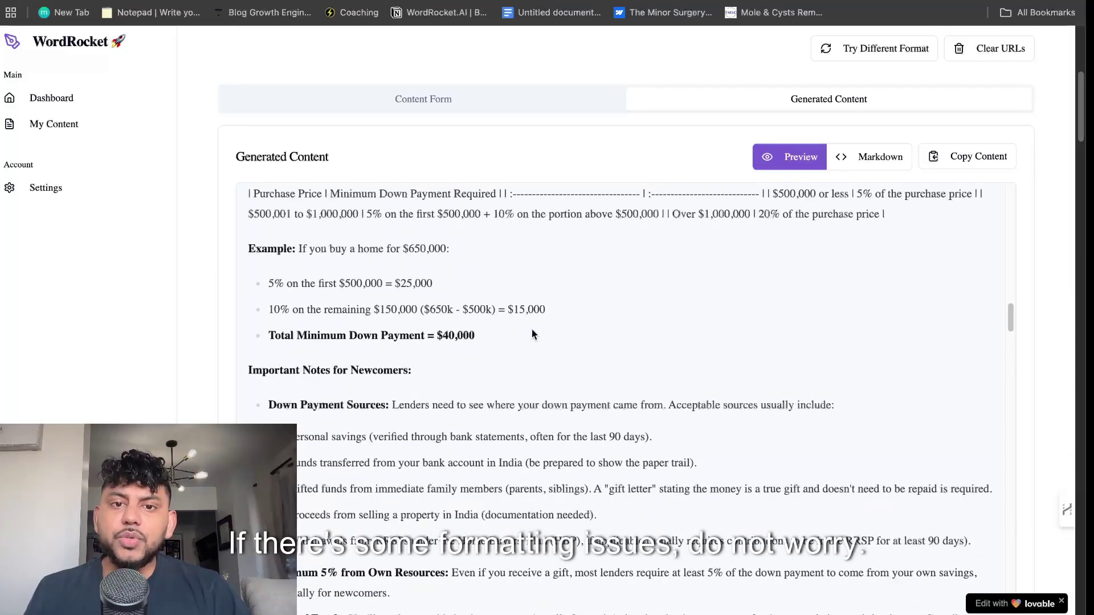
pyautogui.scroll(-8, 532, 335)
pyautogui.scroll(3, 714, 296)
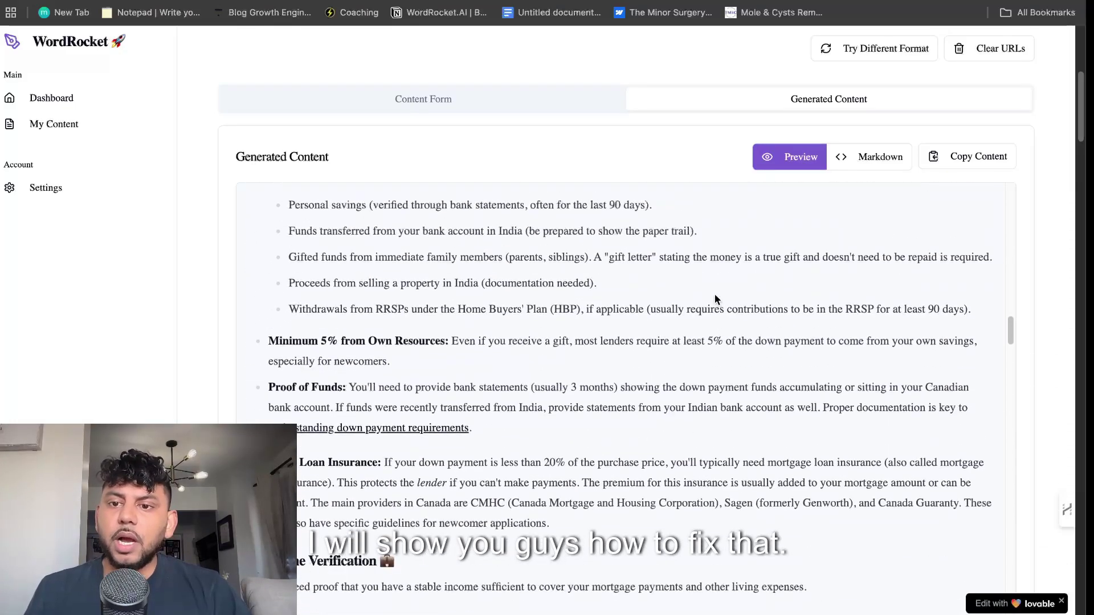
pyautogui.rightClick(354, 434)
# Open the down payment link in a new tab, view the Ontario guide, and close its Free Guide popup.
pyautogui.click(416, 309)
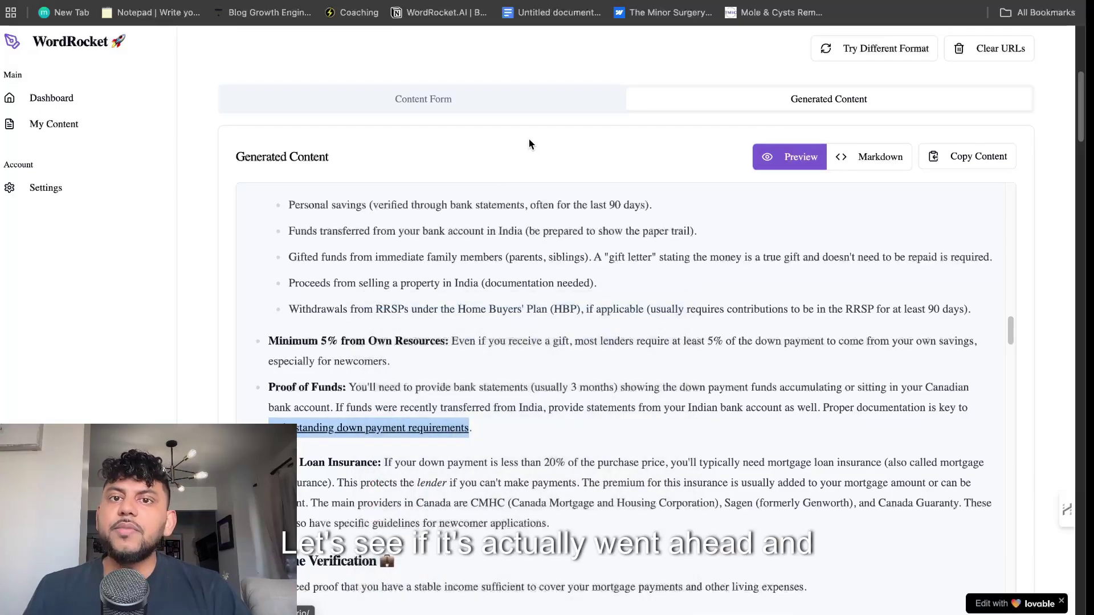
pyautogui.hotkey('ctrl', 'Tab')
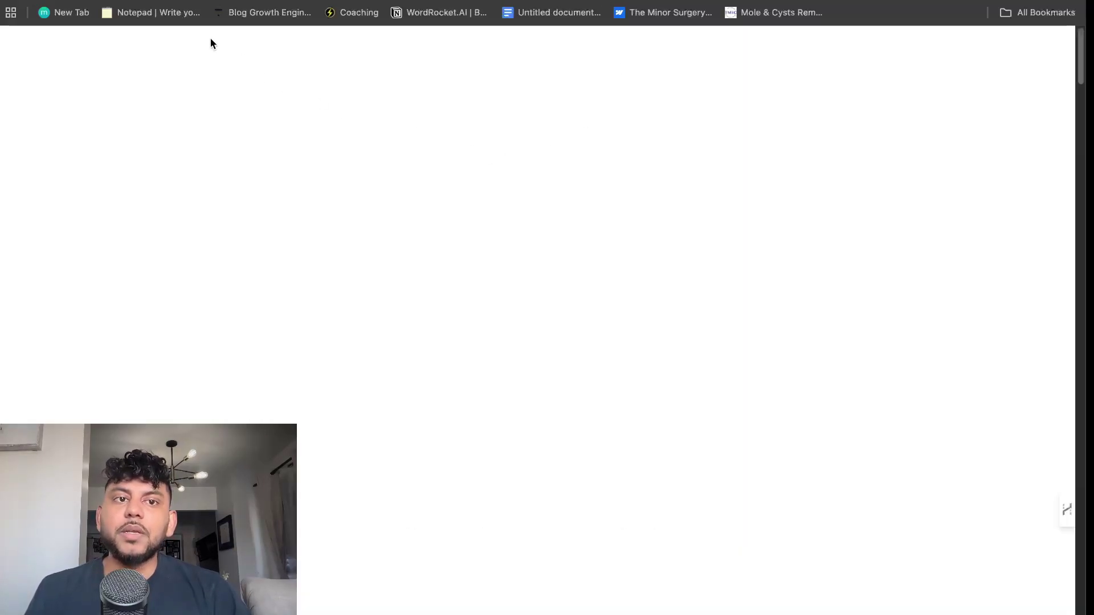
pyautogui.scroll(-10, 556, 257)
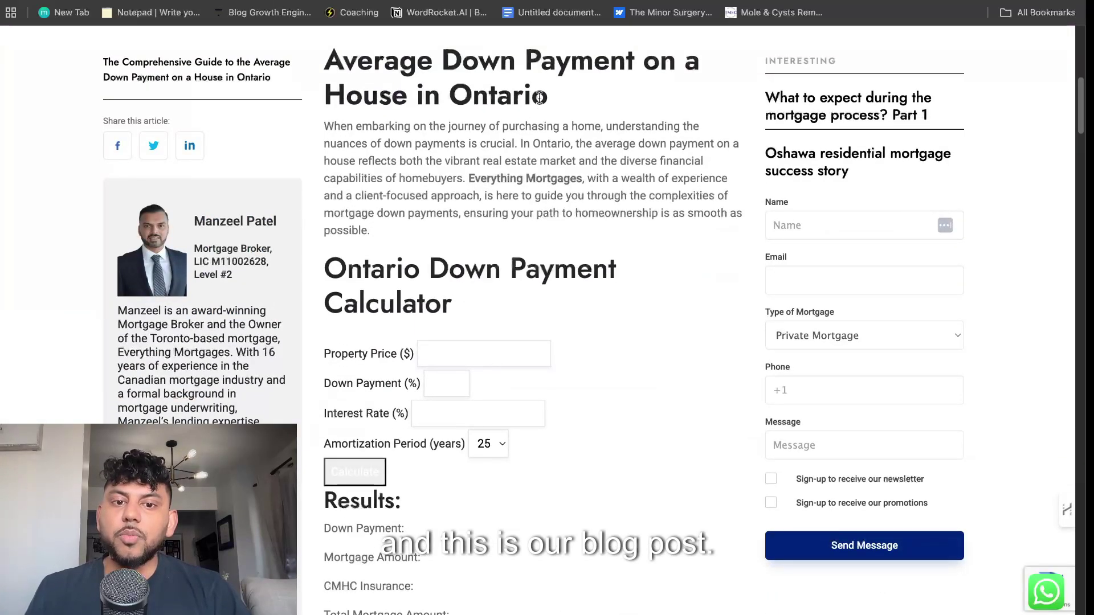
pyautogui.scroll(10, 549, 273)
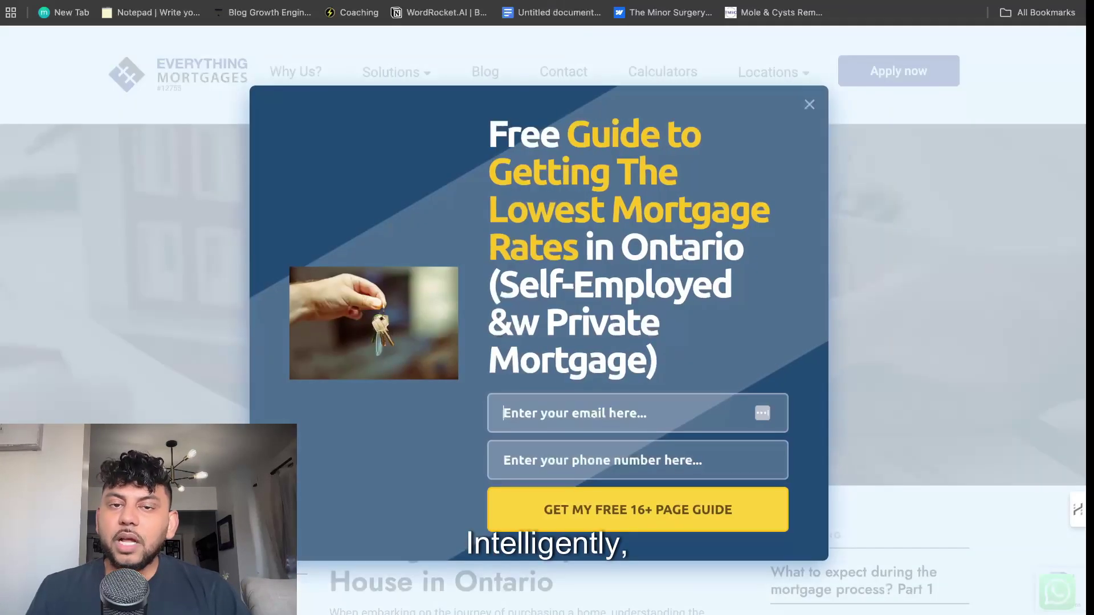
pyautogui.click(808, 105)
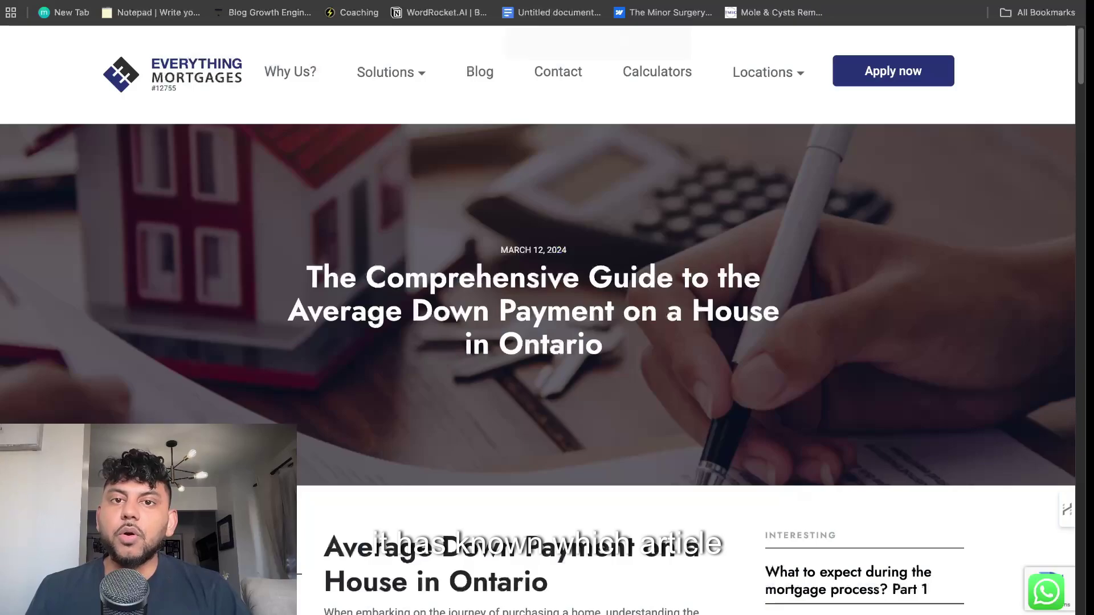
pyautogui.hotkey('ctrl', 'Tab')
# Open the 'improve your credit score in Canada' and 'essential mortgage documents' links in new tabs.
pyautogui.scroll(-15, 597, 319)
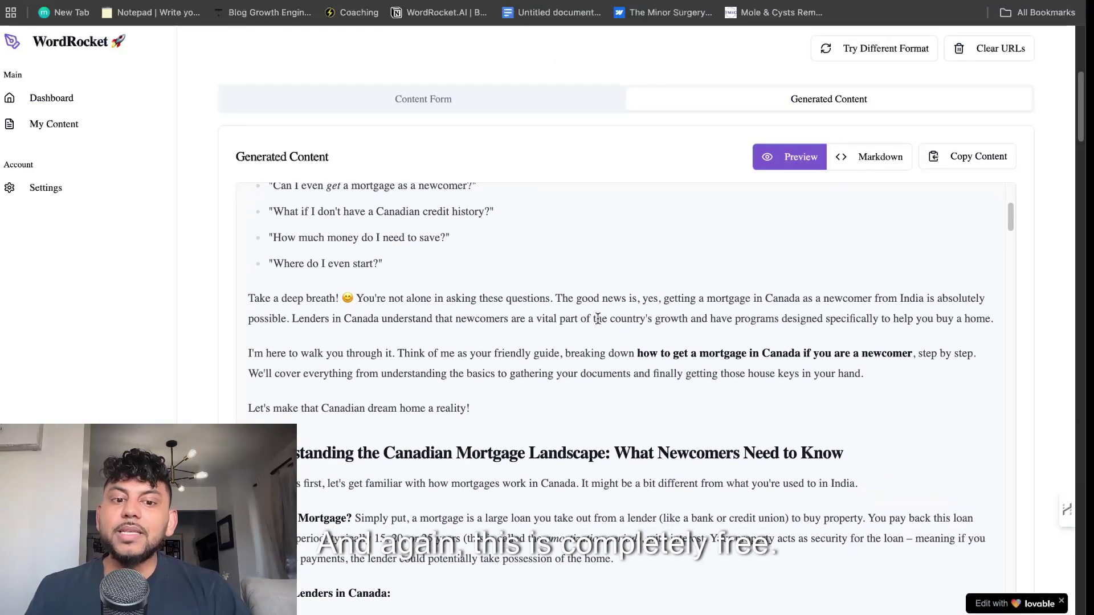
pyautogui.scroll(-12, 597, 321)
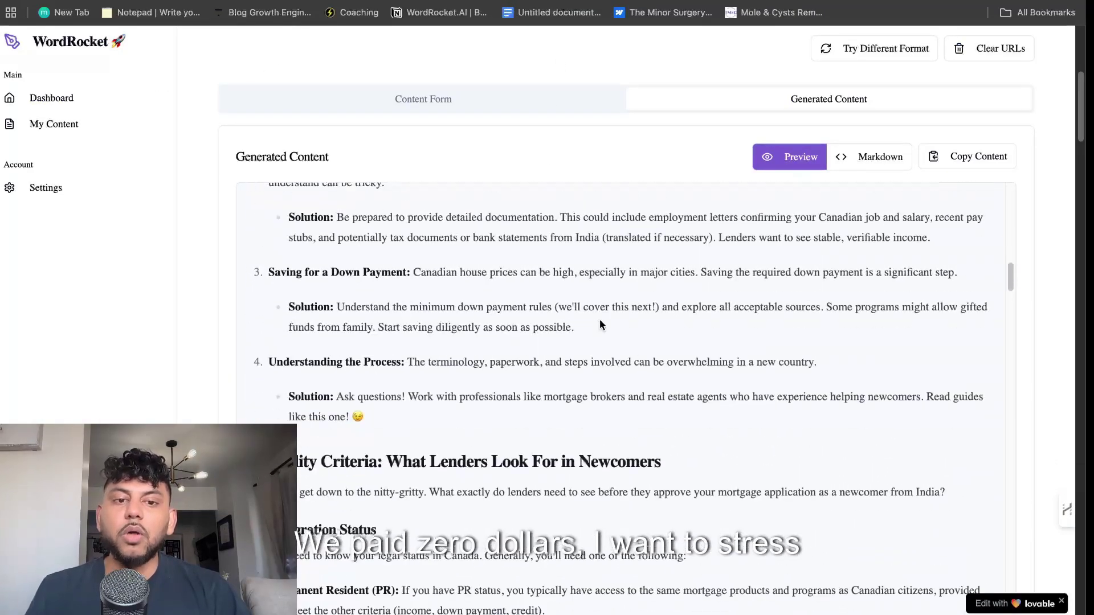
pyautogui.scroll(-10, 600, 320)
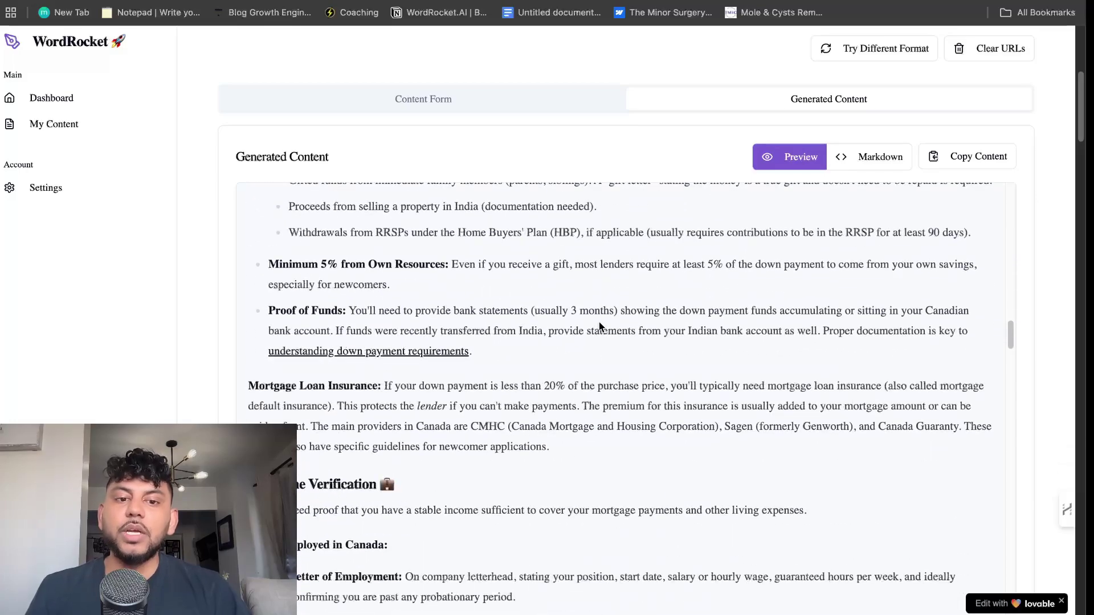
pyautogui.scroll(-12, 569, 371)
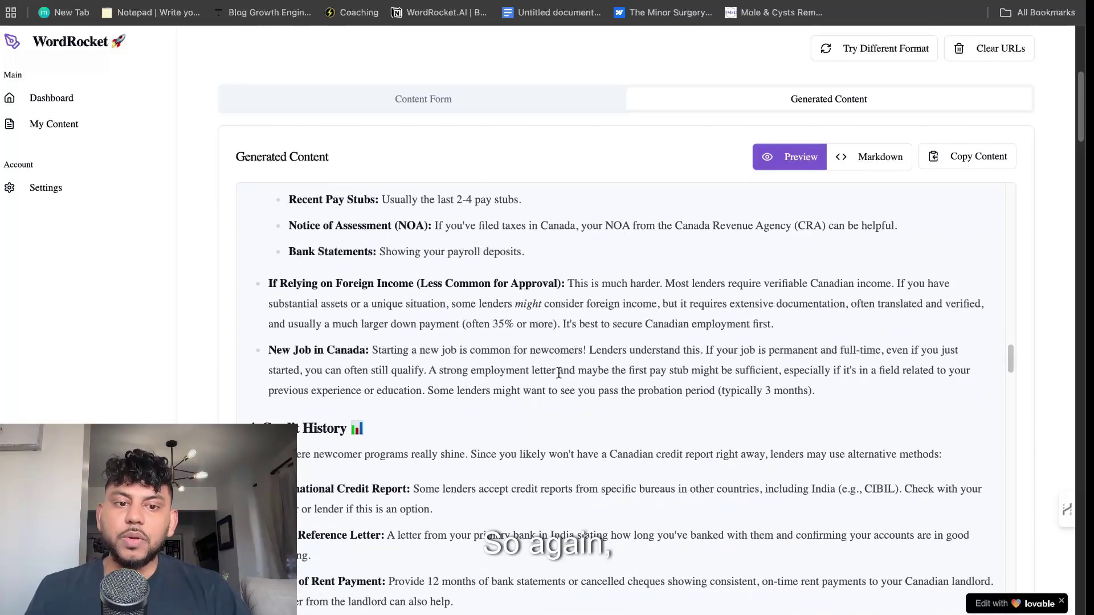
pyautogui.rightClick(425, 259)
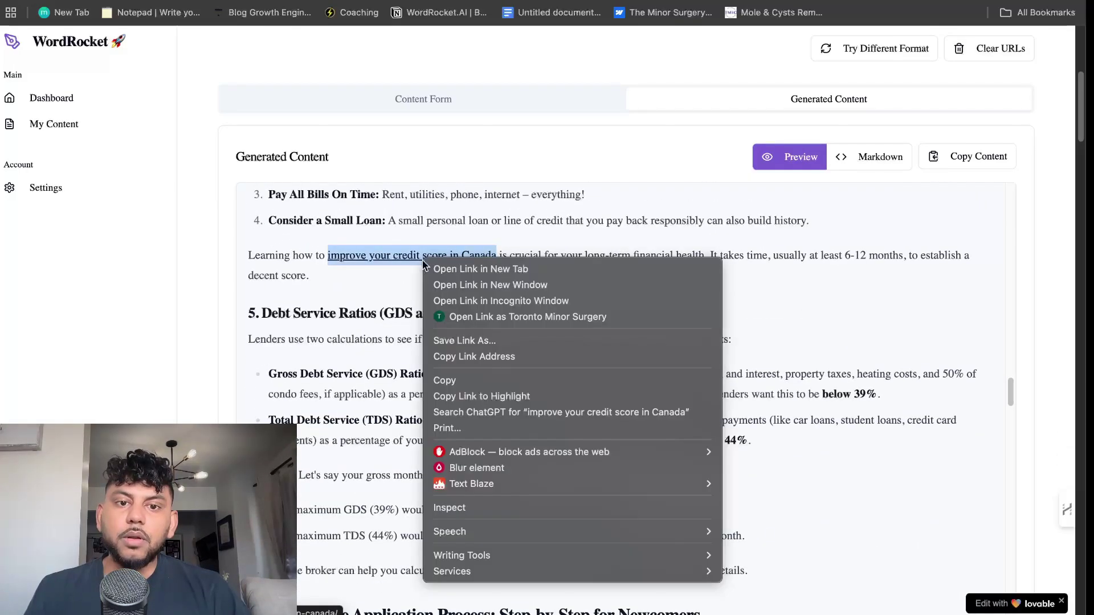
pyautogui.click(490, 266)
pyautogui.scroll(-15, 487, 334)
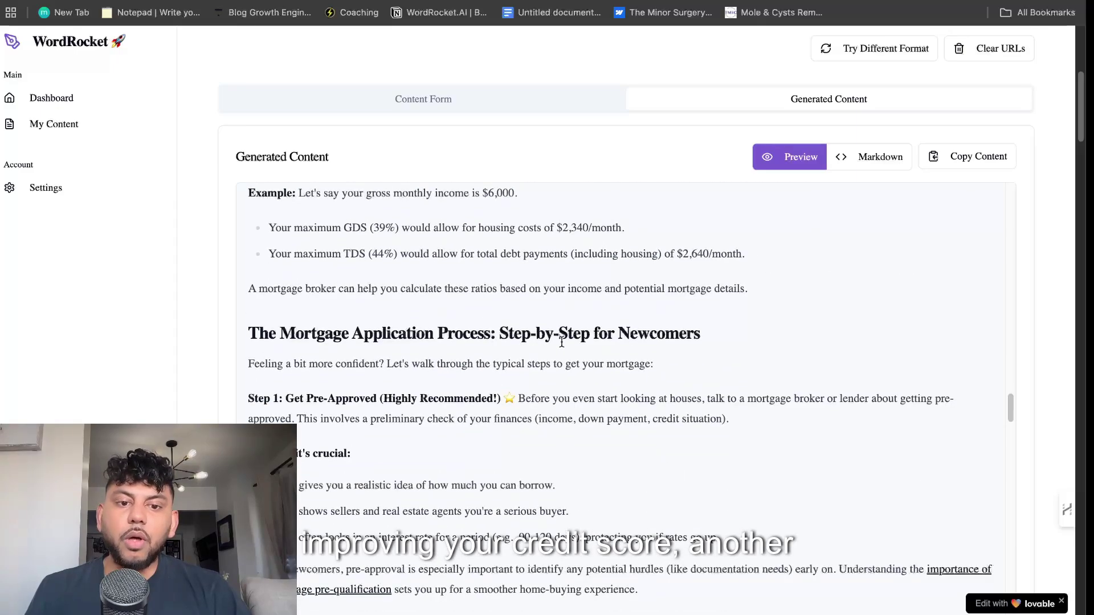
pyautogui.rightClick(880, 200)
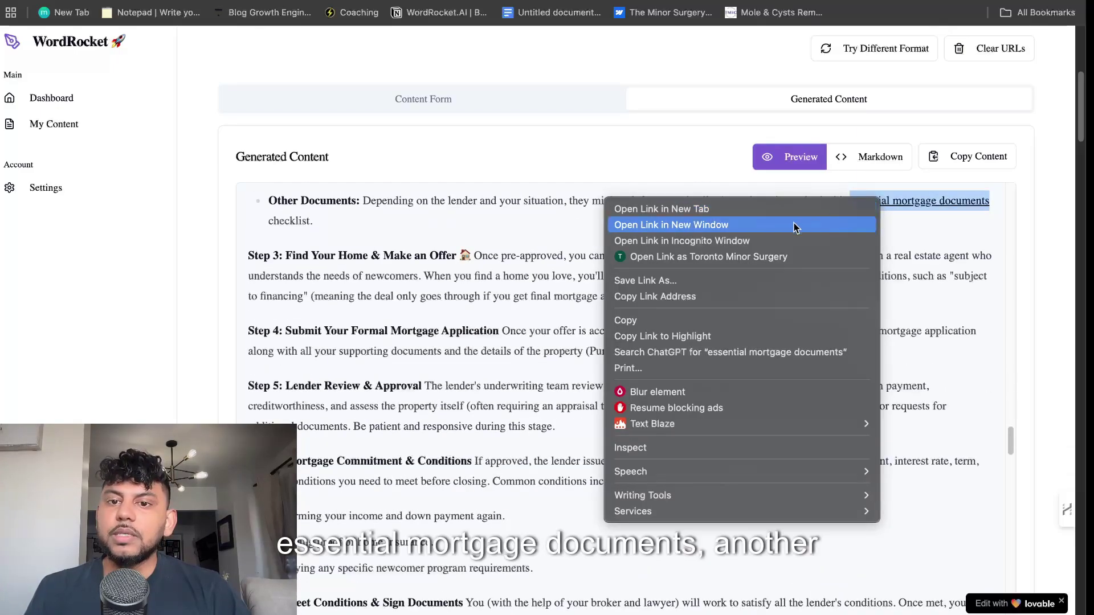
pyautogui.click(787, 213)
pyautogui.scroll(-7, 583, 363)
pyautogui.scroll(-18, 582, 367)
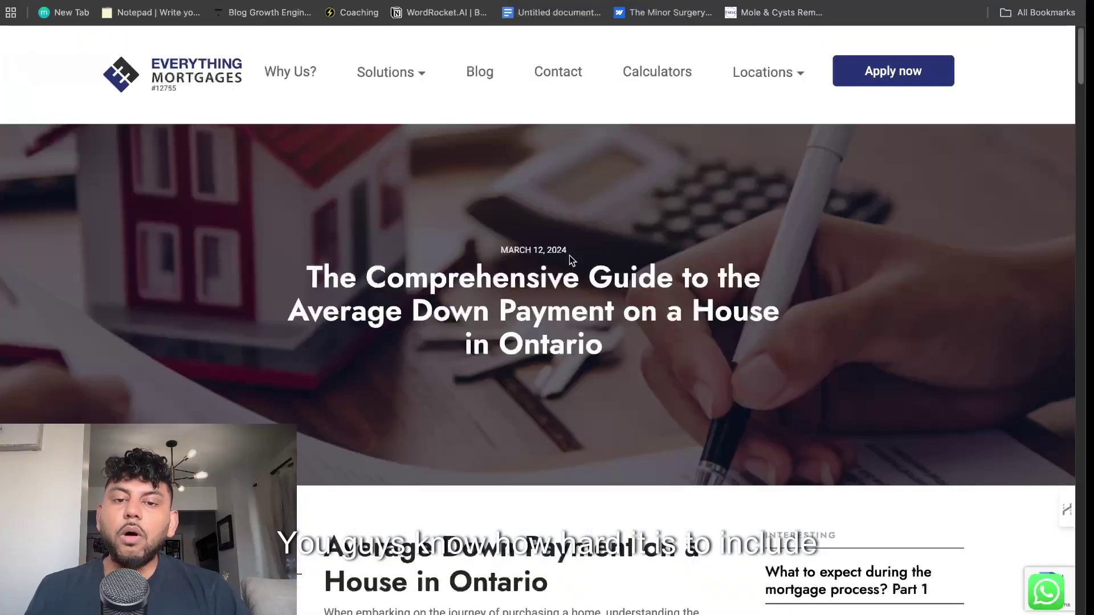
# Scroll through the How to Improve Your Credit Score in Canada article to confirm the link resolves.
pyautogui.scroll(-8, 569, 255)
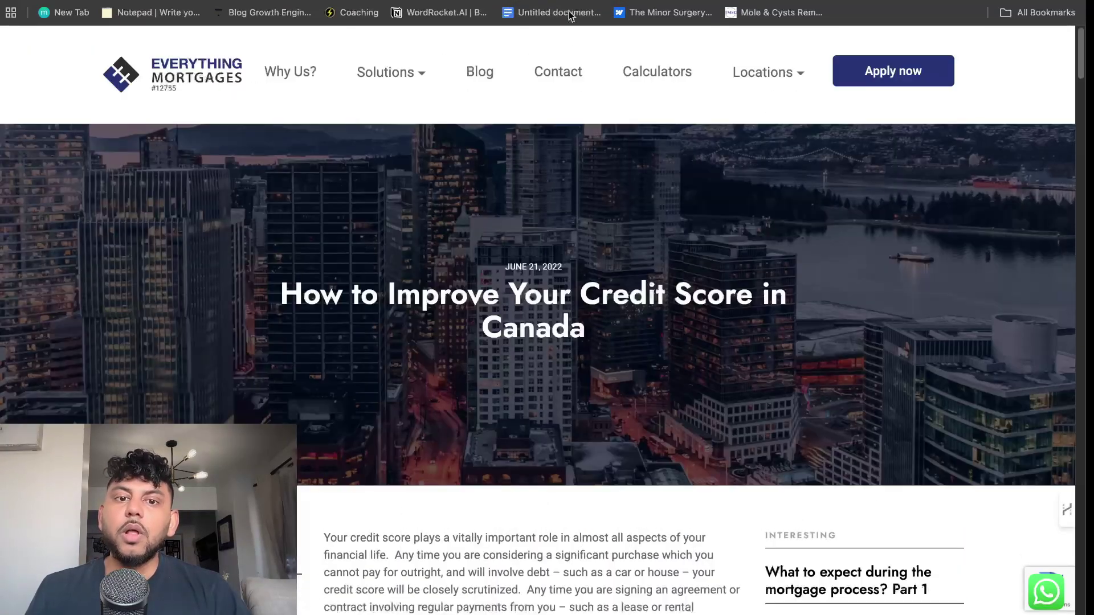
pyautogui.scroll(-7, 611, 172)
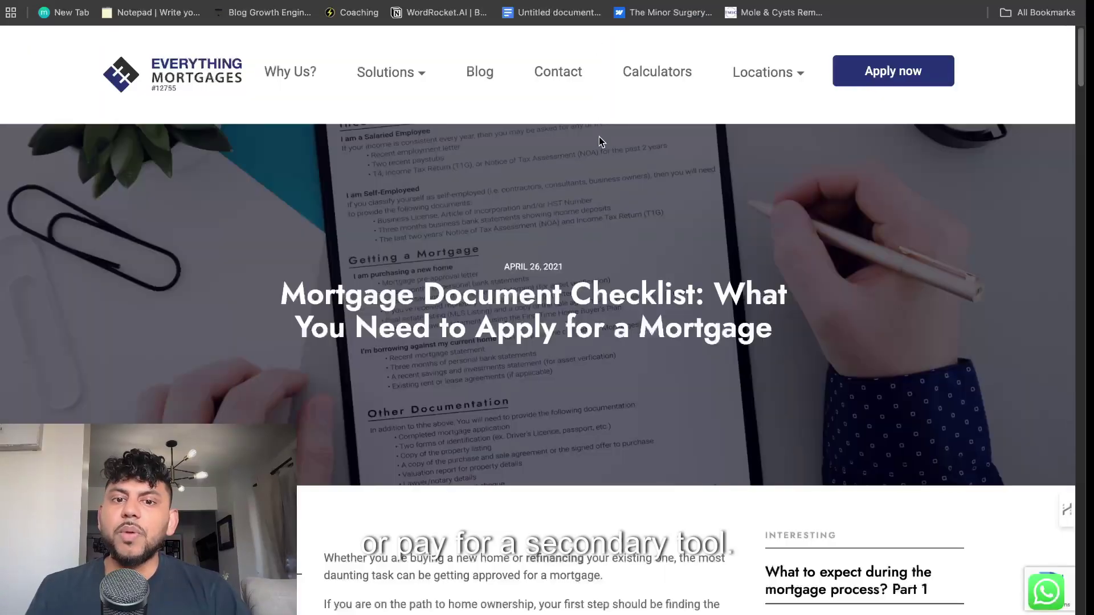
pyautogui.scroll(-10, 599, 149)
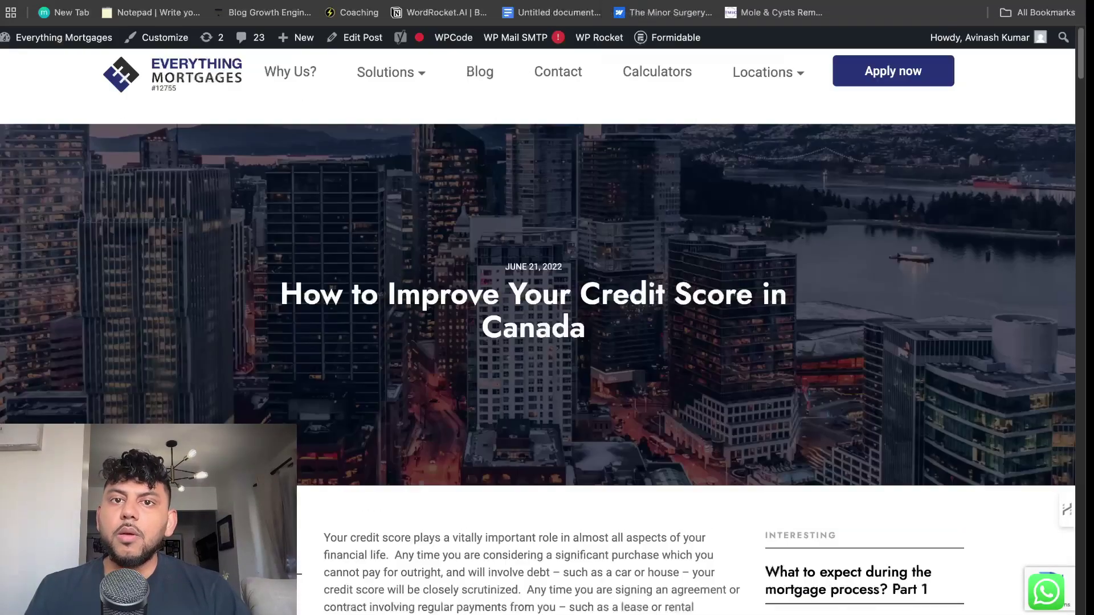
pyautogui.scroll(-9, 550, 34)
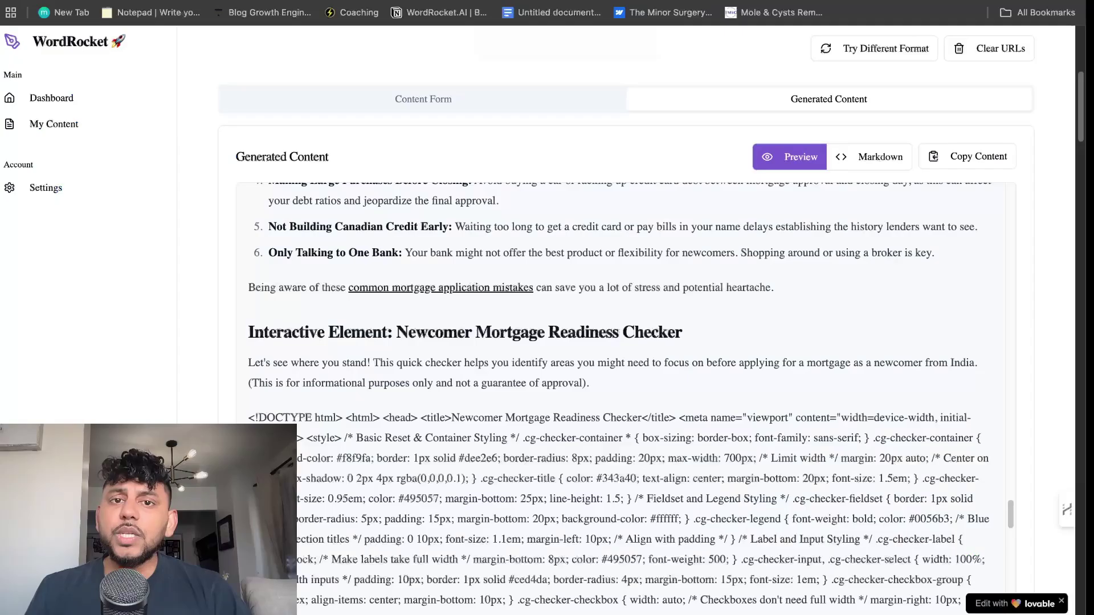
# Show the article in the Markdown tab of Generated Content and copy it with Copy Markdown.
pyautogui.scroll(-15, 518, 412)
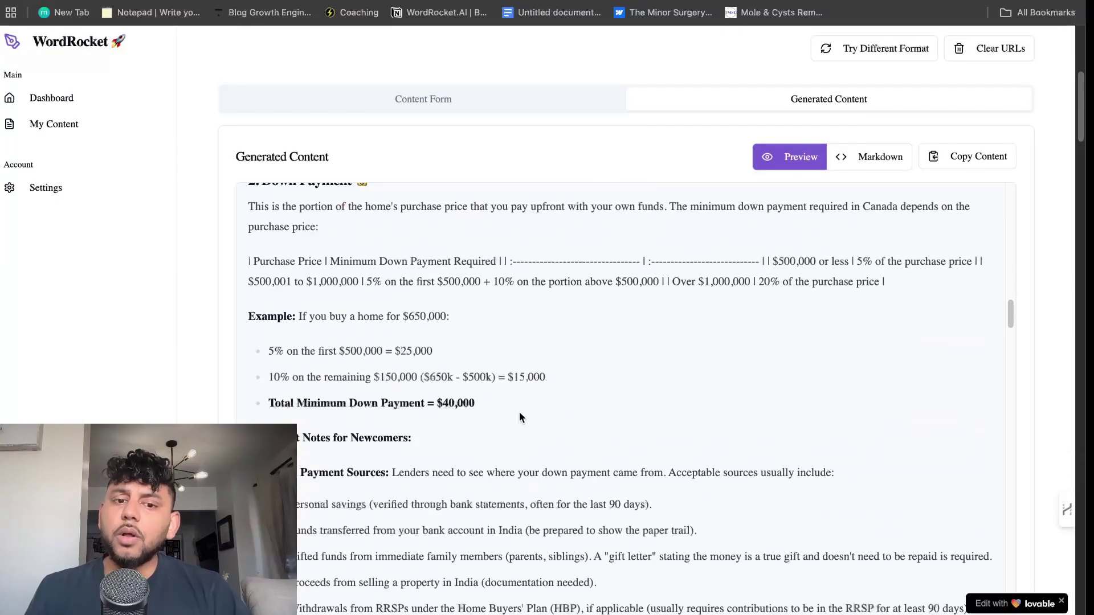
pyautogui.scroll(-20, 518, 411)
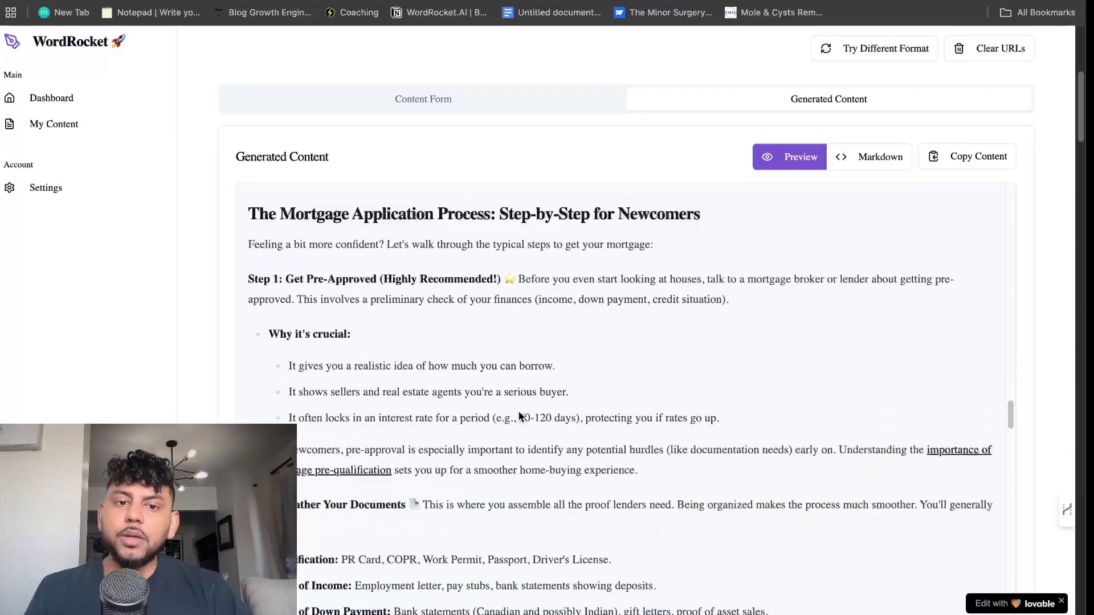
pyautogui.scroll(-20, 518, 412)
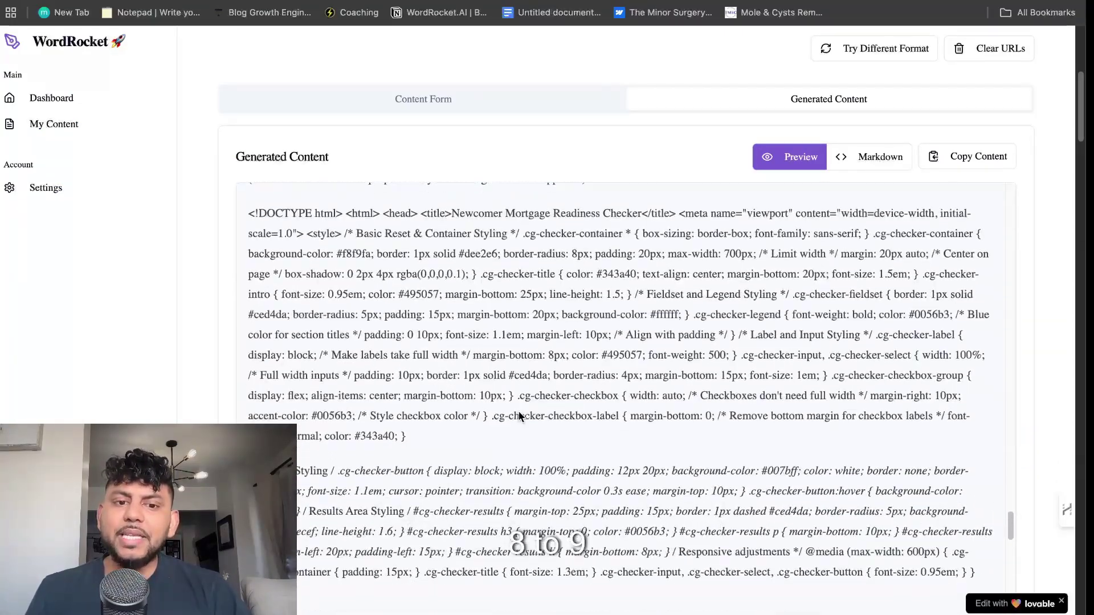
pyautogui.scroll(-5, 641, 338)
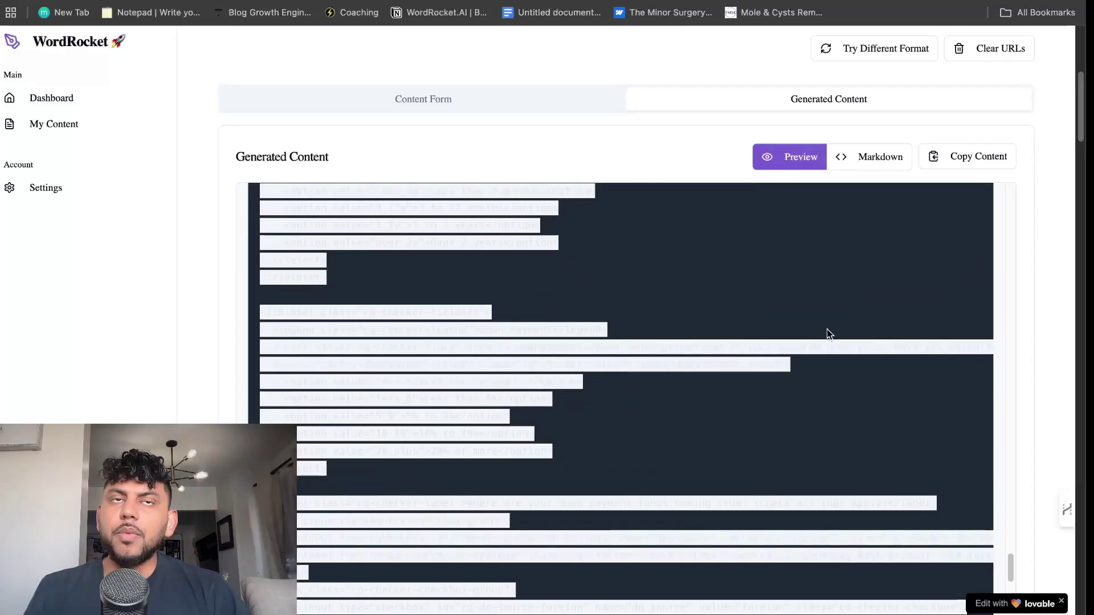
pyautogui.scroll(10, 829, 330)
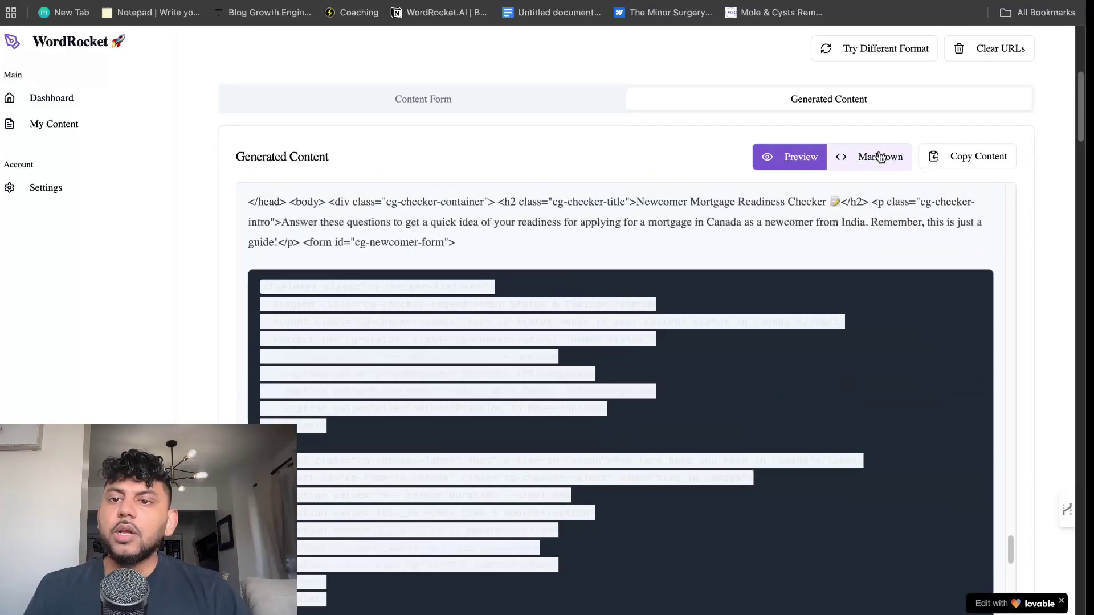
pyautogui.click(880, 156)
pyautogui.scroll(5, 742, 284)
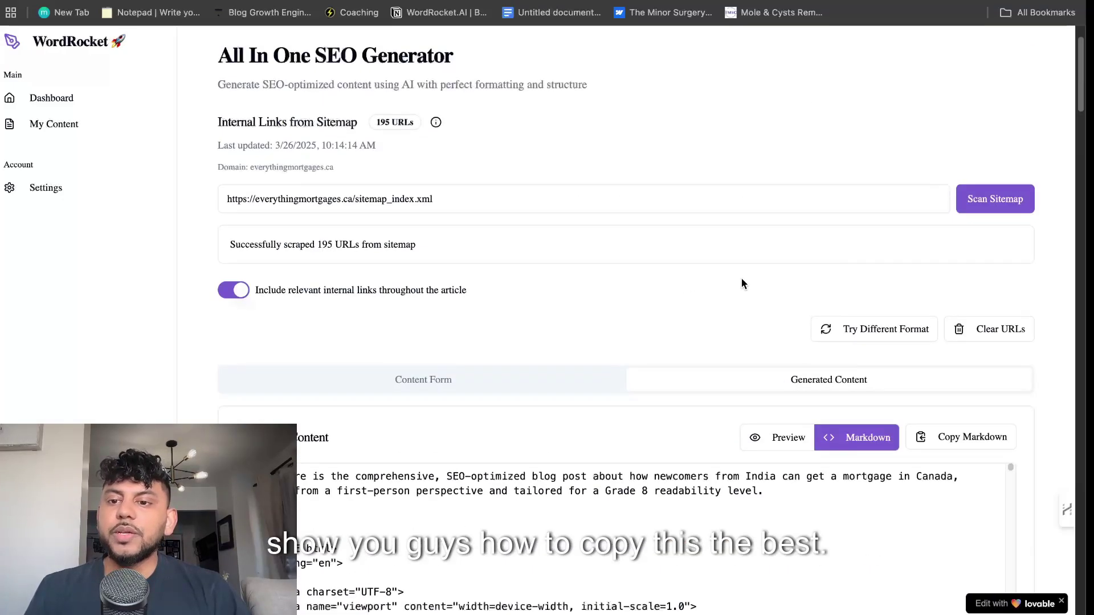
pyautogui.scroll(-5, 785, 283)
pyautogui.click(783, 174)
pyautogui.click(852, 177)
pyautogui.click(961, 173)
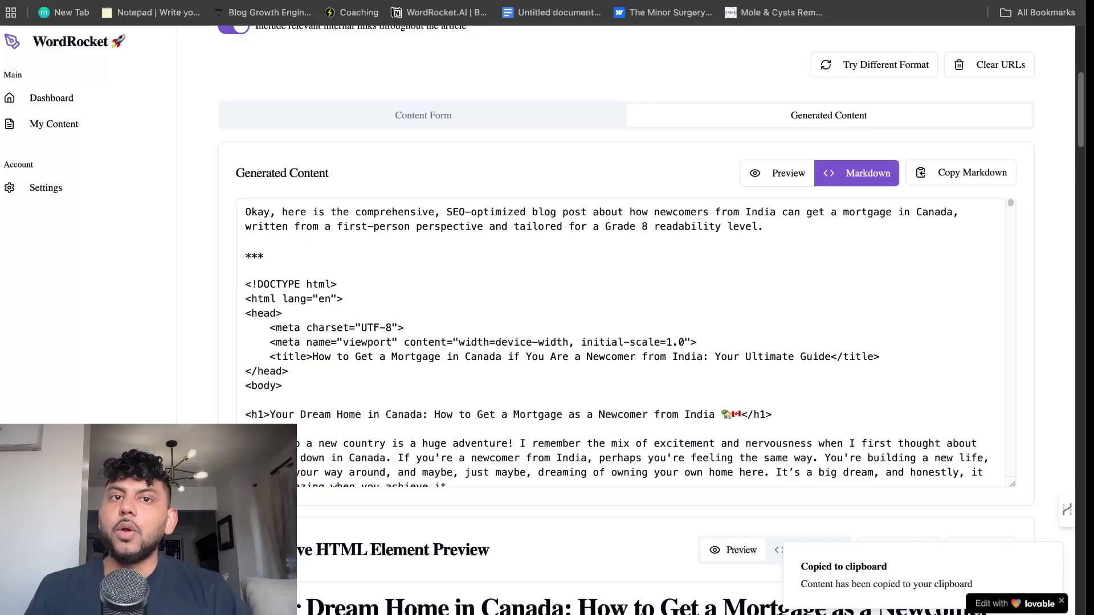
# Open markdowntohtml.com in a new tab and replace its sample Markdown with the copied article.
pyautogui.hotkey('ctrl', 't')
pyautogui.write('ma')
pyautogui.press('Return')
pyautogui.click(285, 319)
pyautogui.hotkey('ctrl', 'a')
pyautogui.hotkey('ctrl', 'v')
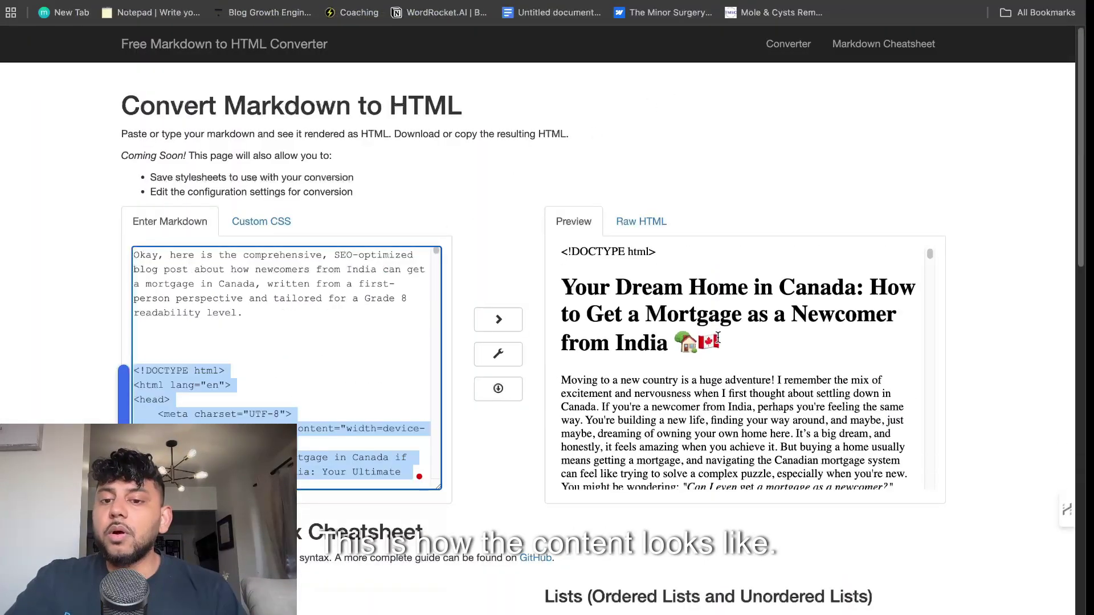
# Delete the DOCTYPE/head block so the article begins at the Your Dream Home heading.
pyautogui.scroll(-10, 717, 337)
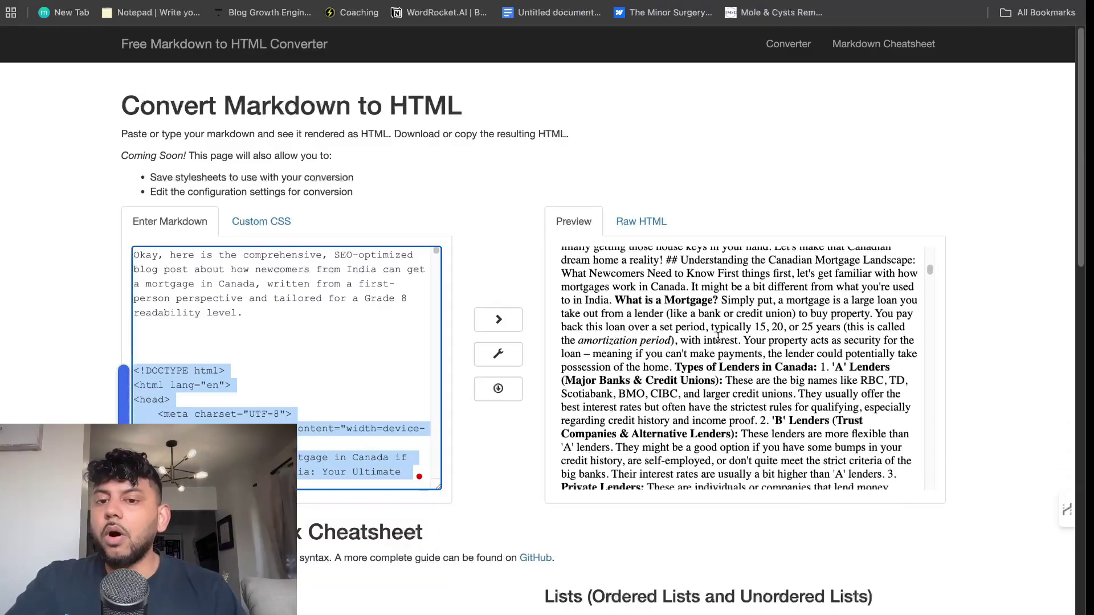
pyautogui.scroll(-5, 717, 337)
pyautogui.scroll(-2, 330, 350)
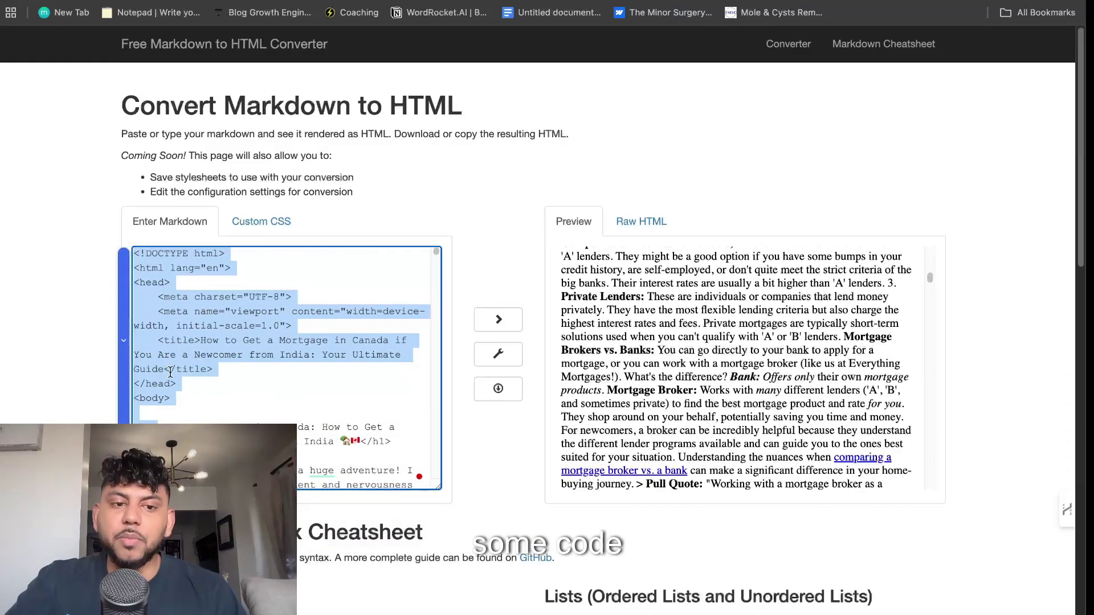
pyautogui.press('BackSpace')
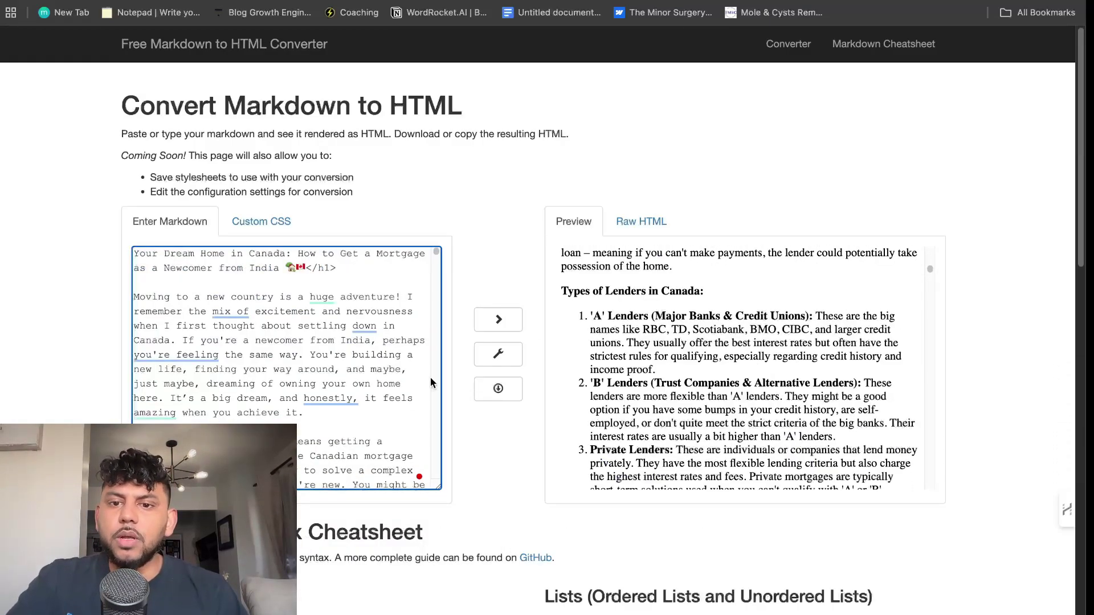
pyautogui.scroll(1, 685, 375)
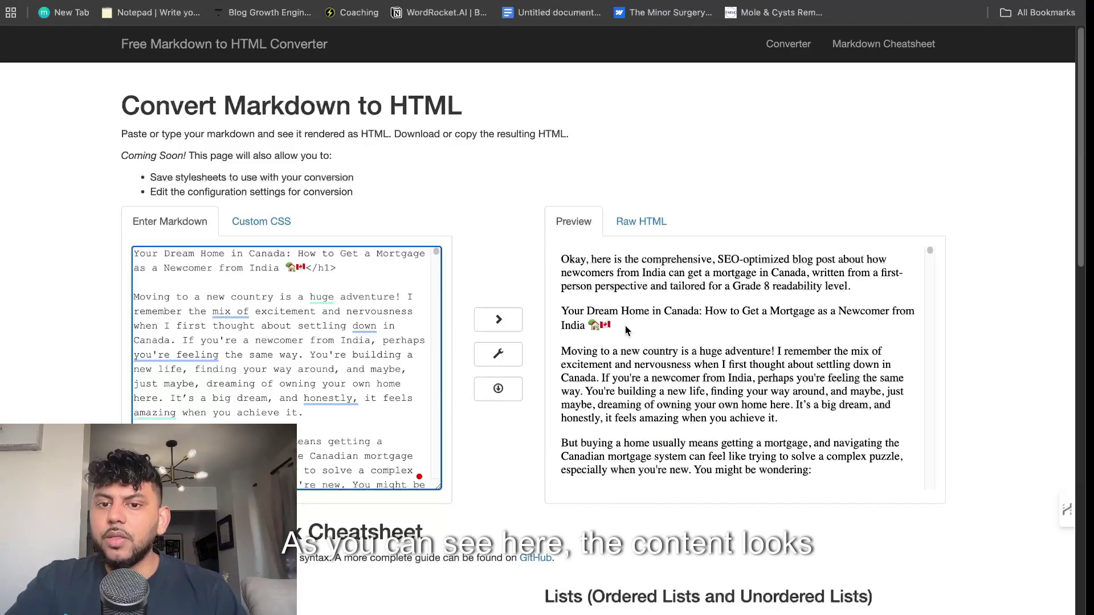
# Scroll through the rendered mortgage article in the converter's Preview pane.
pyautogui.scroll(2, 627, 333)
pyautogui.click(614, 328)
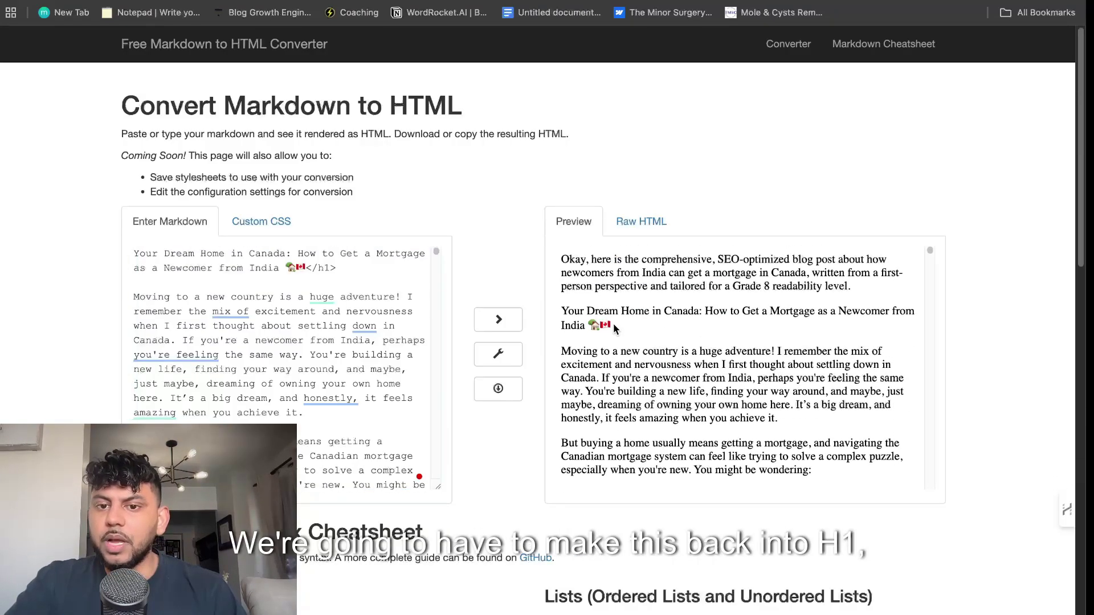
pyautogui.scroll(-15, 614, 329)
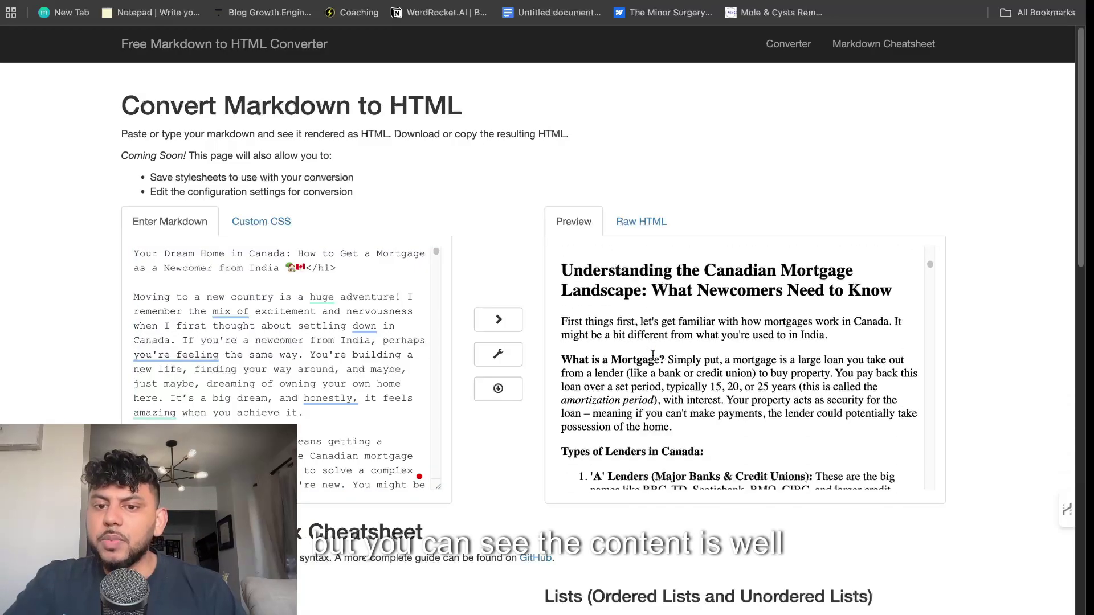
pyautogui.scroll(-15, 652, 356)
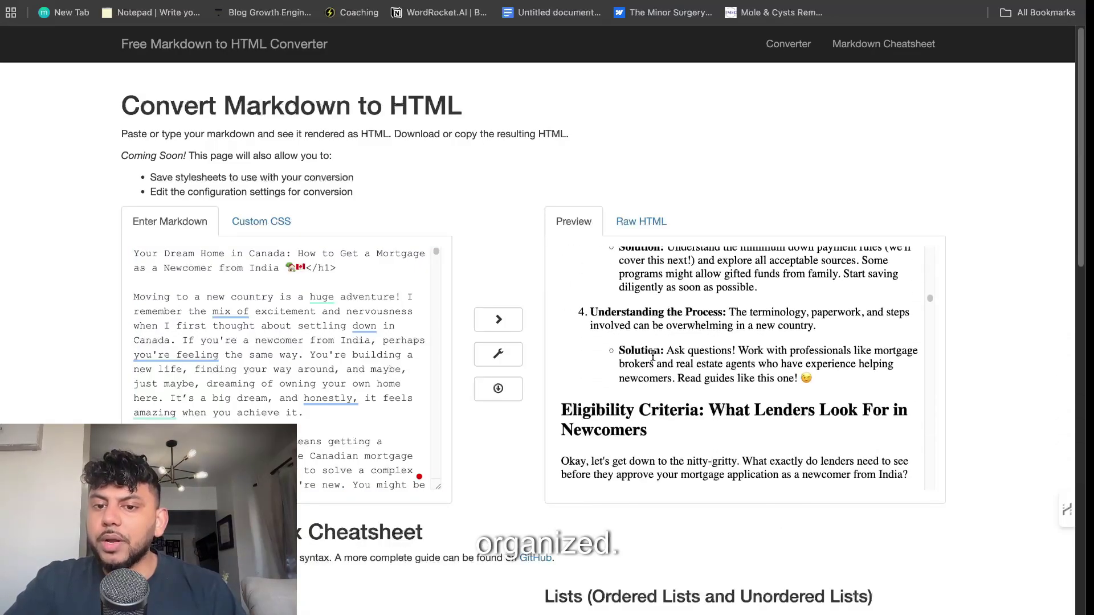
pyautogui.scroll(-15, 653, 356)
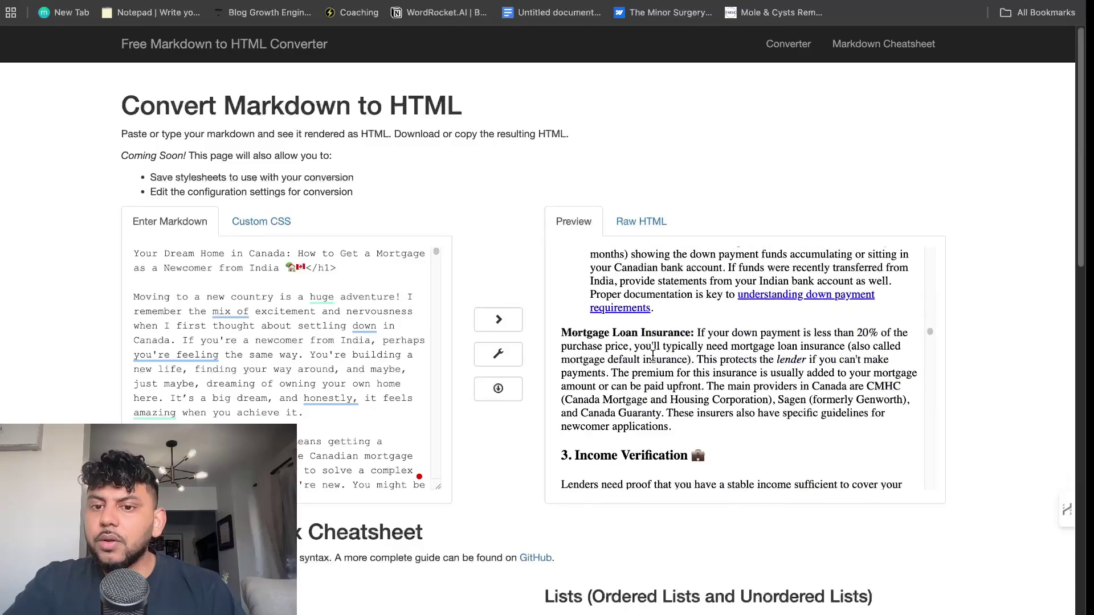
pyautogui.scroll(-15, 653, 358)
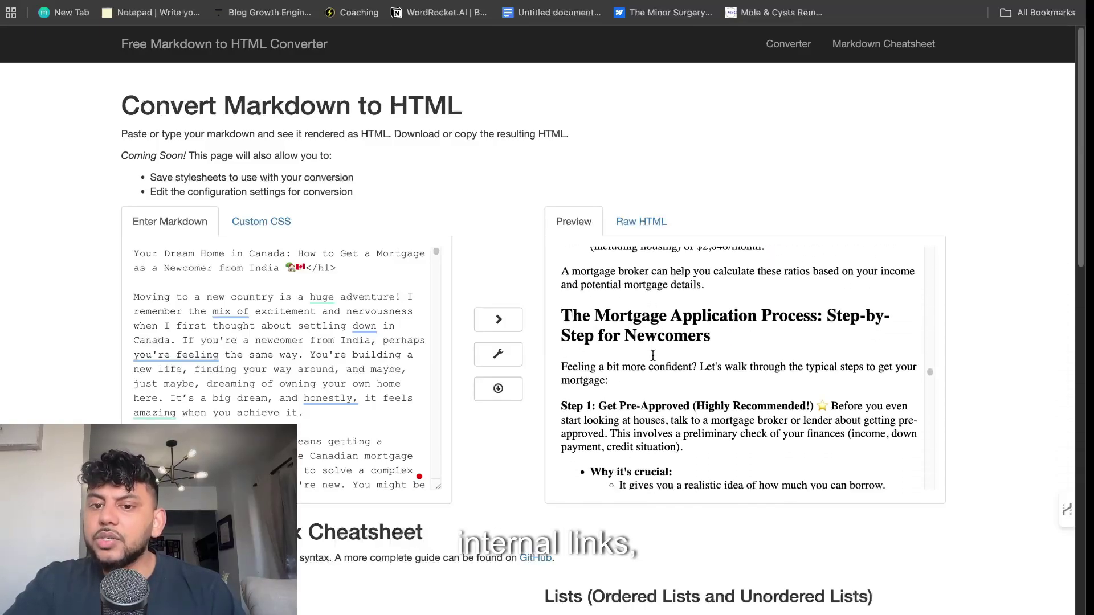
pyautogui.scroll(-15, 654, 359)
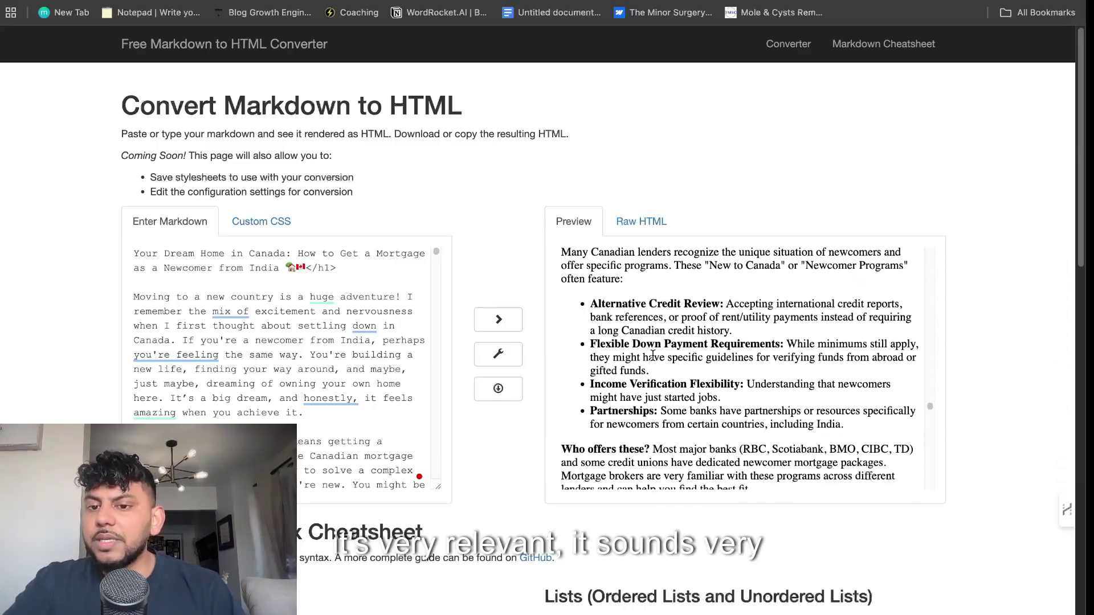
pyautogui.scroll(-12, 653, 358)
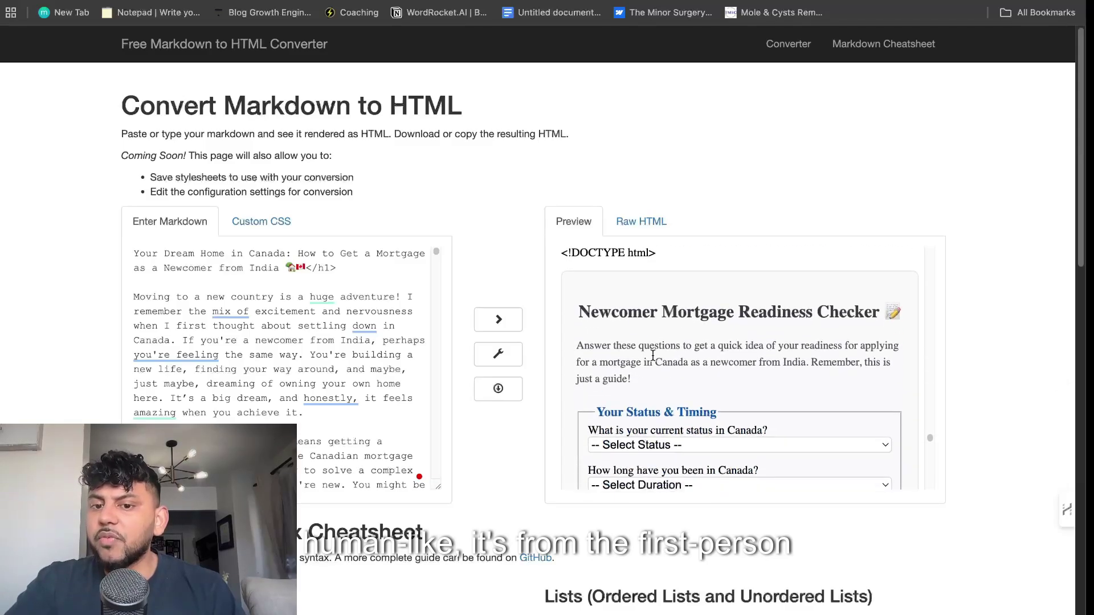
# Inspect the Newcomer Mortgage Readiness Checker and its current status dropdown.
pyautogui.moveTo(586, 314); pyautogui.dragTo(828, 316)
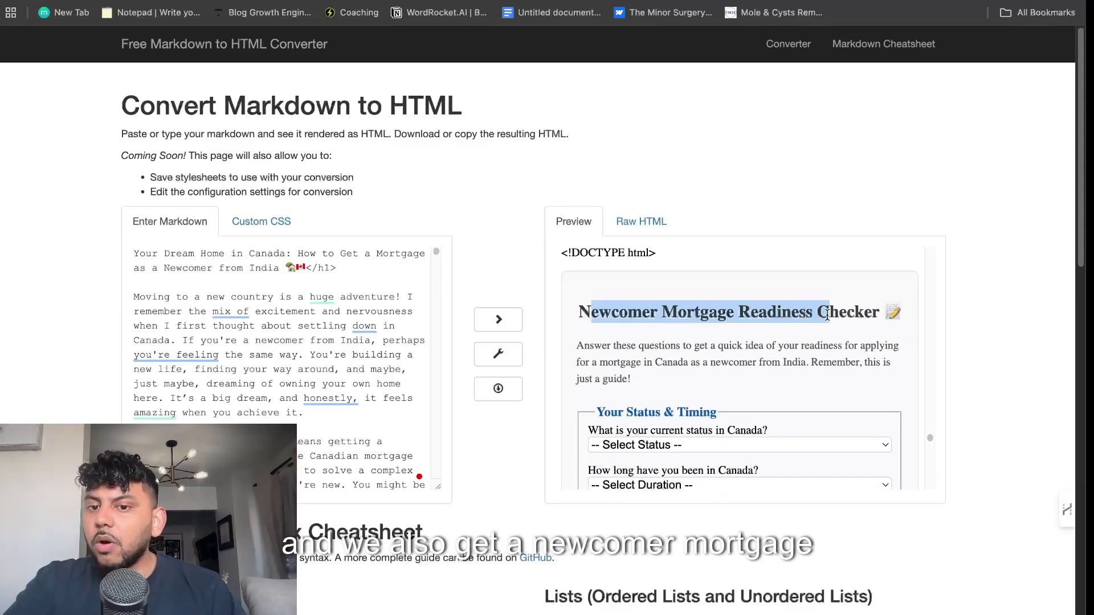
pyautogui.scroll(-4, 746, 323)
pyautogui.click(752, 335)
pyautogui.click(752, 336)
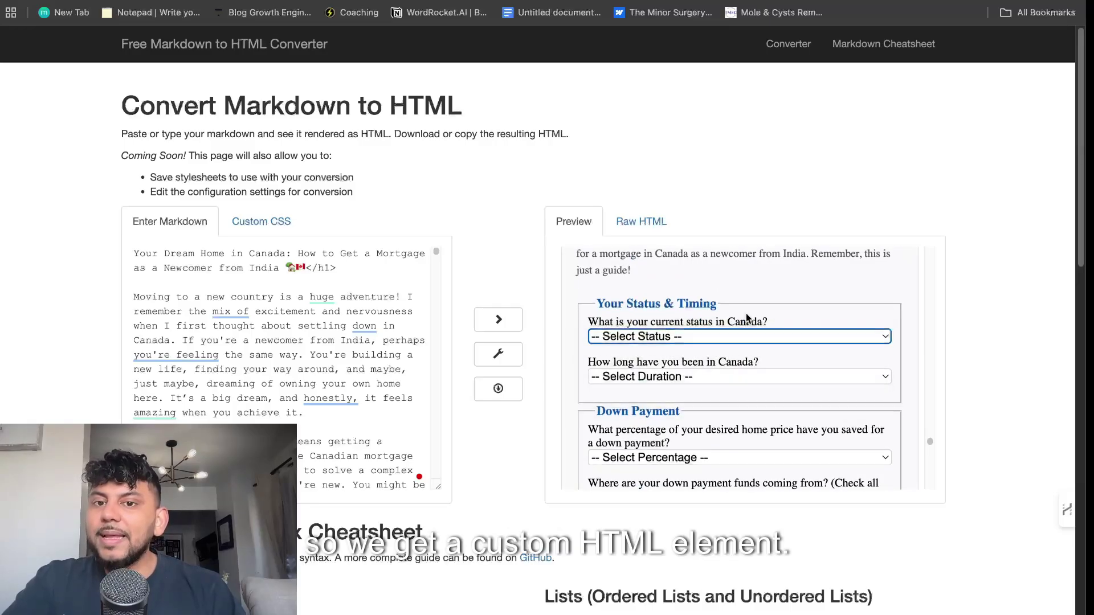
pyautogui.scroll(1, 747, 313)
pyautogui.scroll(-4, 746, 314)
pyautogui.scroll(-12, 746, 317)
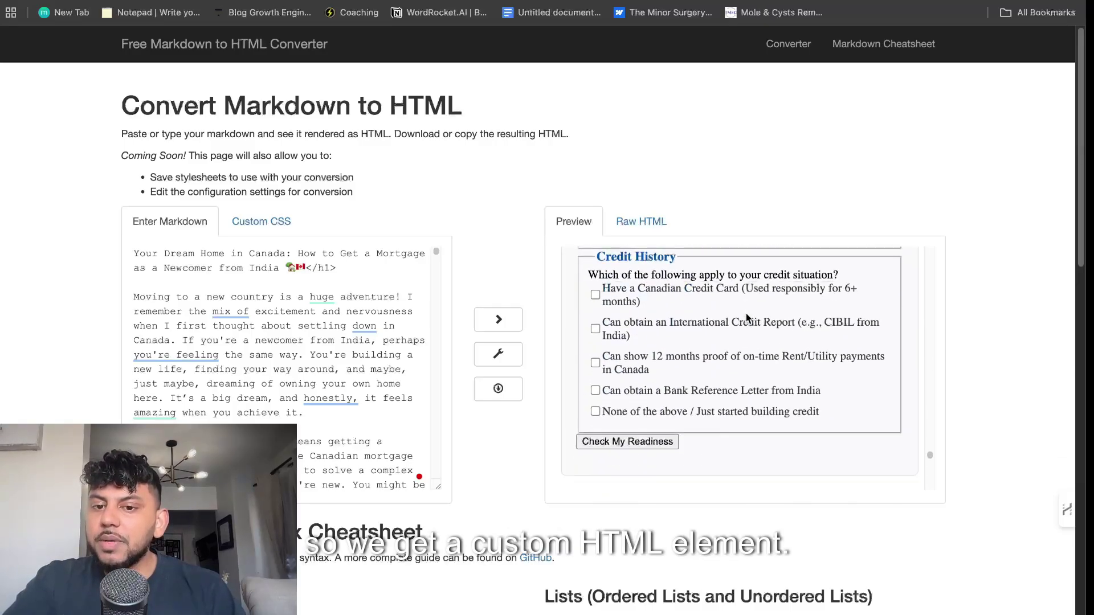
pyautogui.scroll(5, 701, 300)
pyautogui.scroll(-5, 701, 302)
pyautogui.scroll(-5, 701, 302)
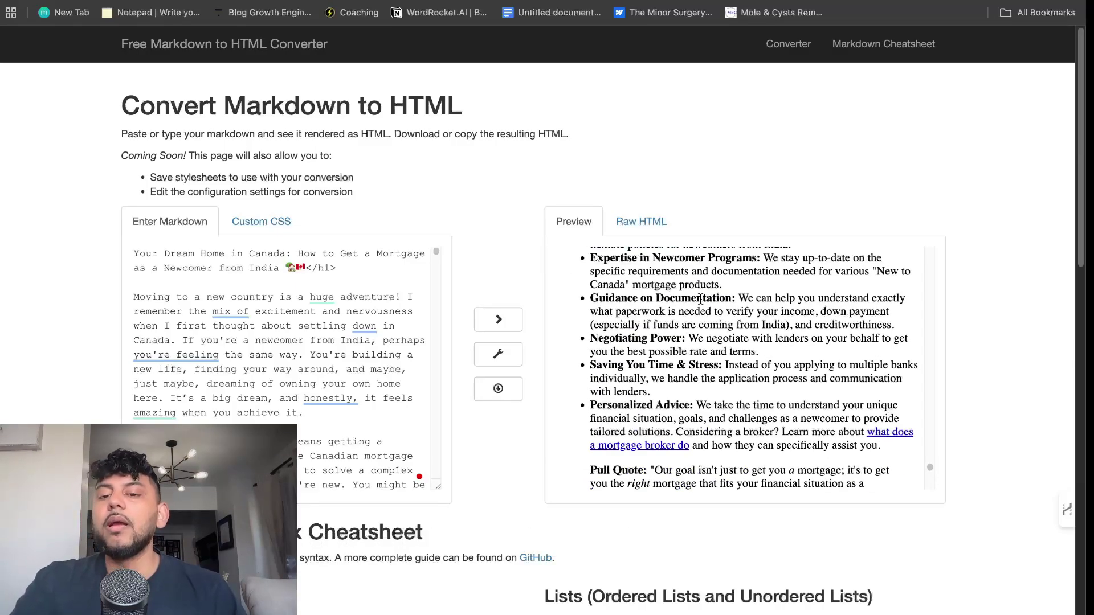
pyautogui.scroll(5, 700, 300)
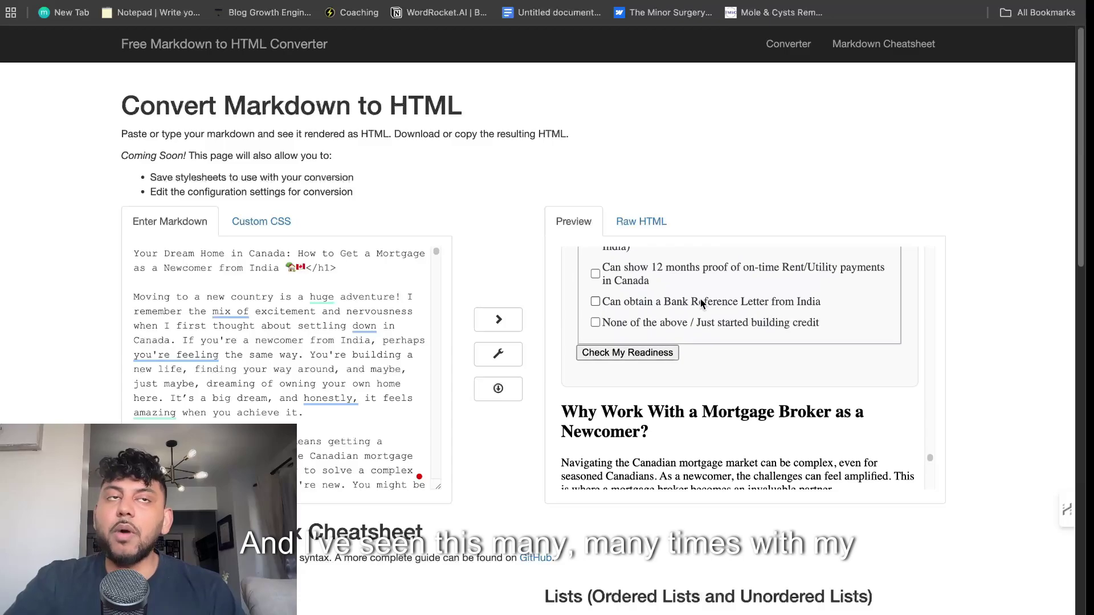
pyautogui.scroll(-1, 699, 298)
pyautogui.scroll(3, 699, 298)
pyautogui.scroll(-5, 699, 298)
pyautogui.scroll(-10, 700, 298)
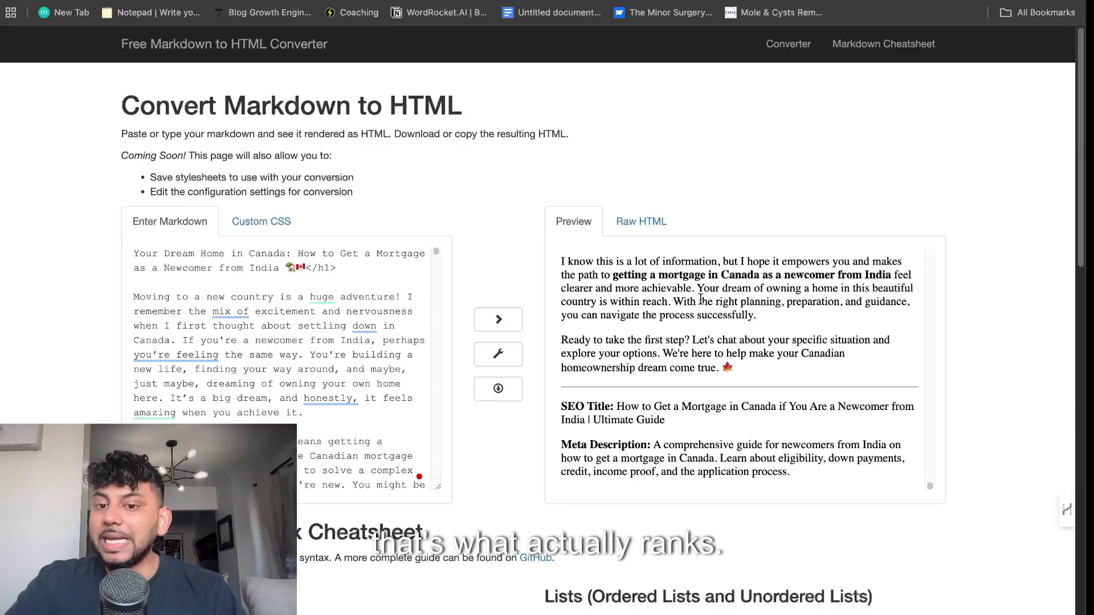
pyautogui.scroll(10, 698, 251)
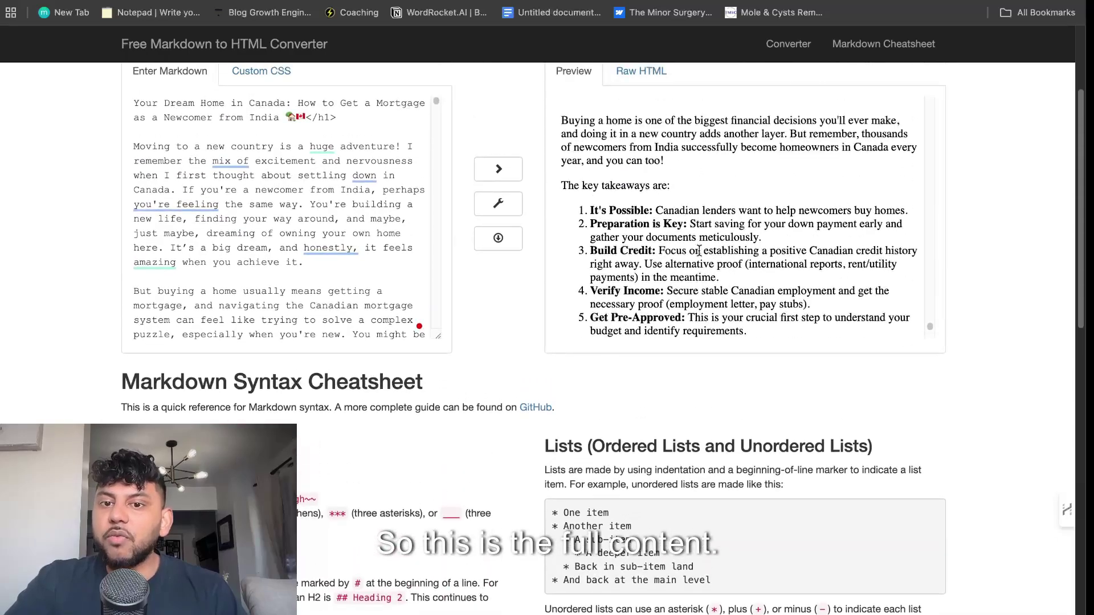
pyautogui.scroll(-3, 699, 251)
pyautogui.scroll(-5, 699, 251)
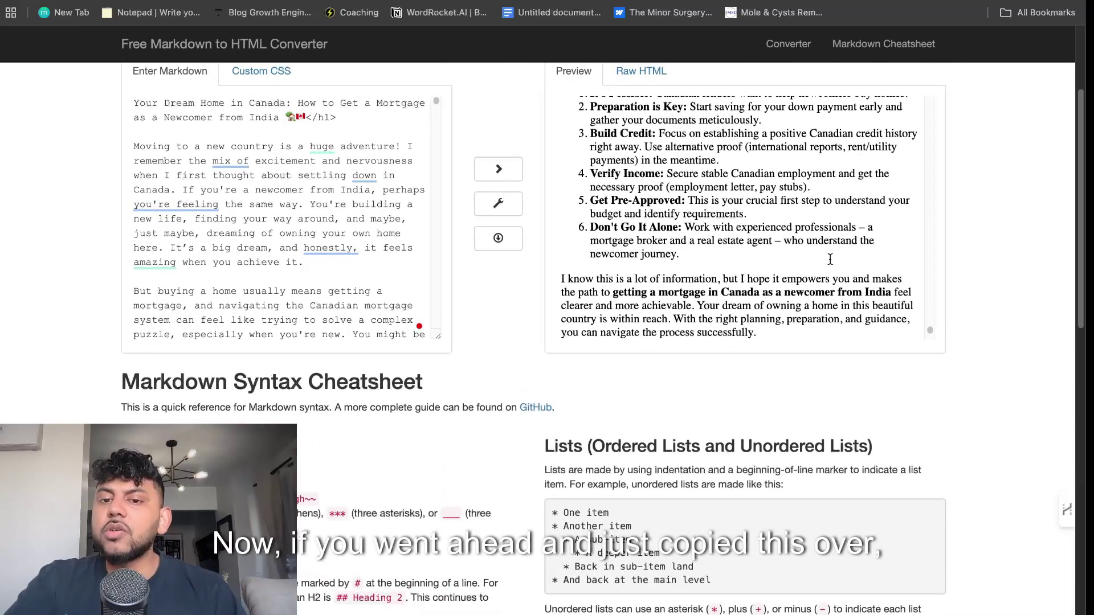
pyautogui.scroll(-2, 788, 312)
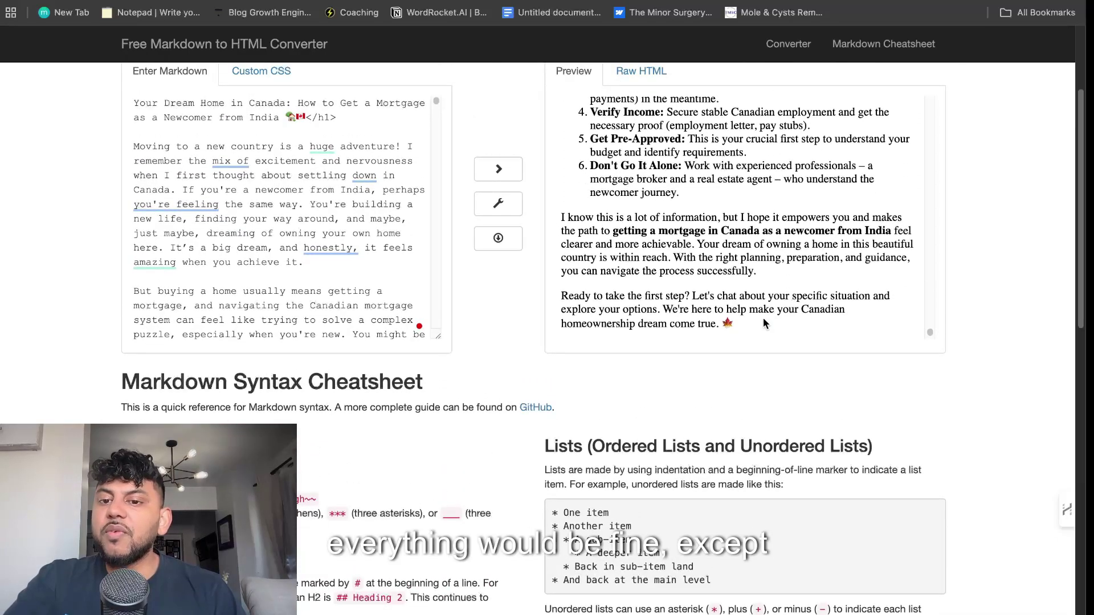
# Copy the entire rendered preview text and return to the WordRocket generator.
pyautogui.moveTo(764, 323); pyautogui.dragTo(587, 25)
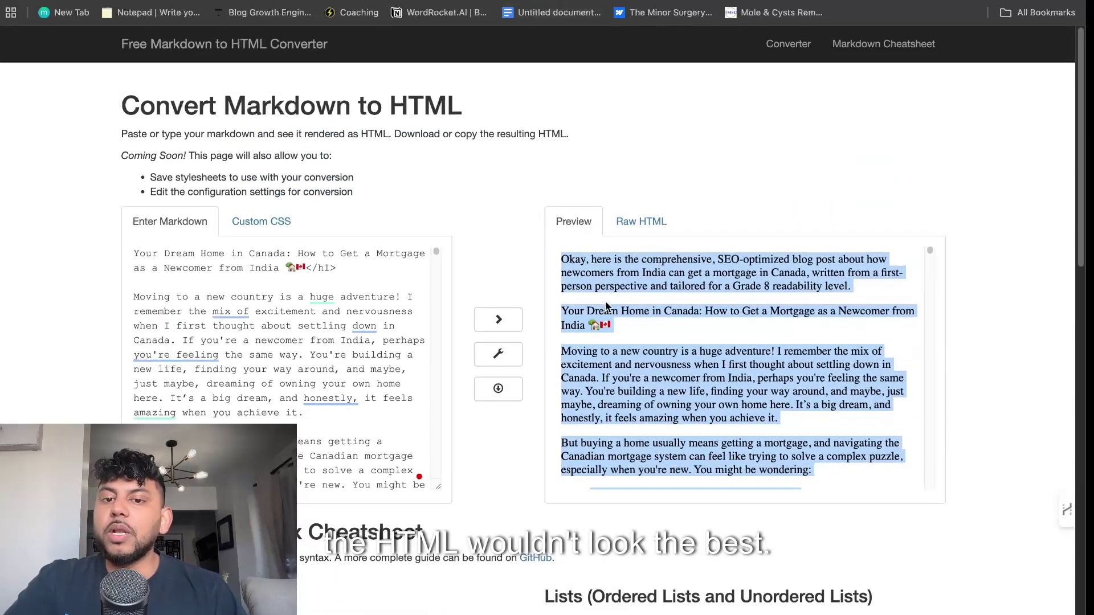
pyautogui.rightClick(611, 267)
pyautogui.click(625, 298)
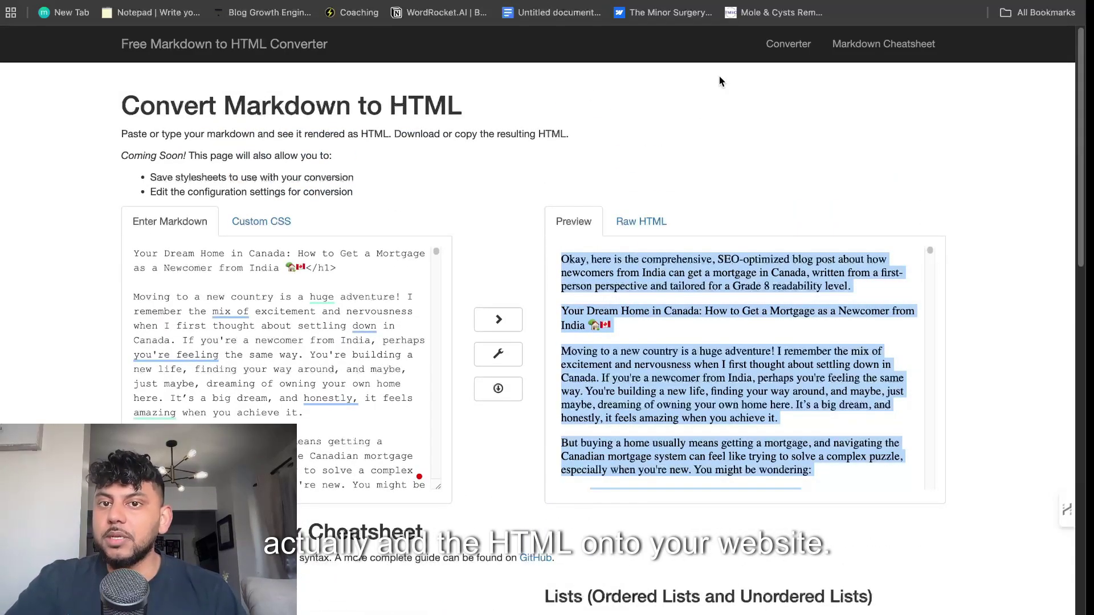
pyautogui.click(552, 11)
# In the checker preview, set status to Valid Work Permit Holder and time in Canada to Less than 3 months.
pyautogui.scroll(-15, 595, 217)
pyautogui.scroll(-15, 711, 219)
pyautogui.scroll(10, 711, 219)
pyautogui.scroll(-2, 711, 219)
pyautogui.scroll(-2, 531, 231)
pyautogui.scroll(10, 531, 231)
pyautogui.scroll(-12, 532, 231)
pyautogui.scroll(-1, 483, 179)
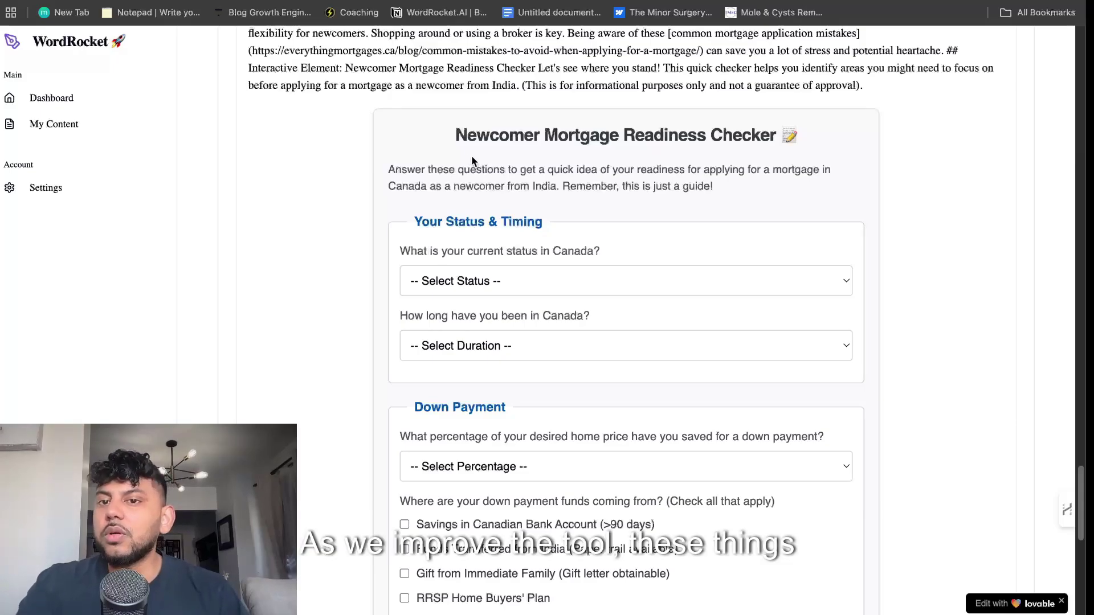
pyautogui.scroll(-1, 619, 194)
pyautogui.click(608, 262)
pyautogui.click(602, 295)
pyautogui.click(592, 321)
pyautogui.click(582, 340)
# Choose Less than 5% down payment and tick Canadian bank savings and funds transferred from India.
pyautogui.click(570, 436)
pyautogui.click(564, 466)
pyautogui.click(405, 500)
pyautogui.click(404, 524)
# Set employment situation to Permanent Full-Time (Recently started / In probation).
pyautogui.scroll(-10, 405, 521)
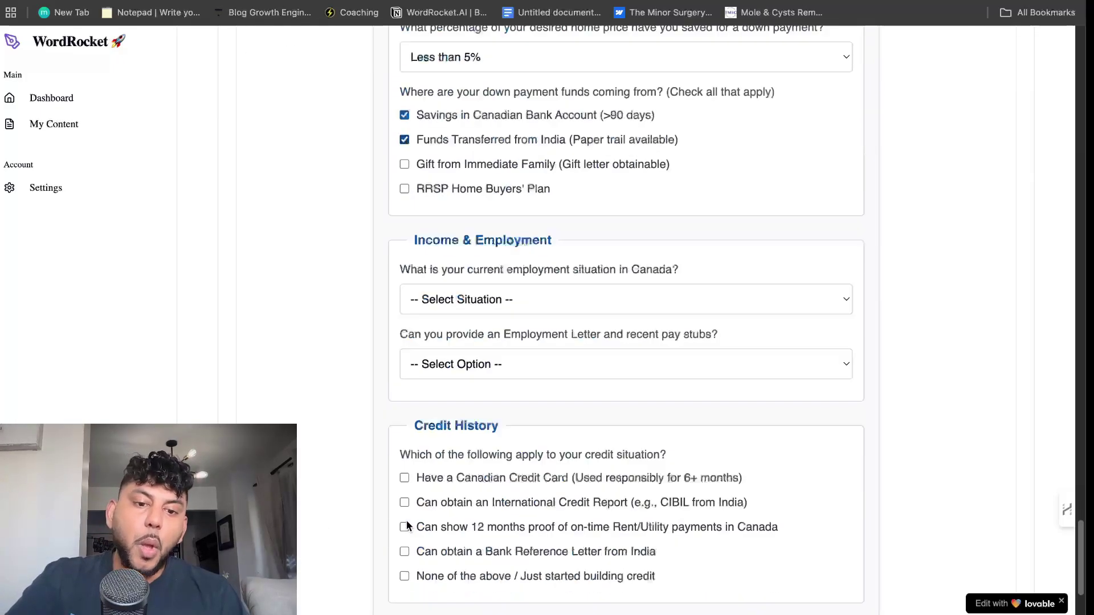
pyautogui.scroll(5, 406, 358)
pyautogui.click(464, 403)
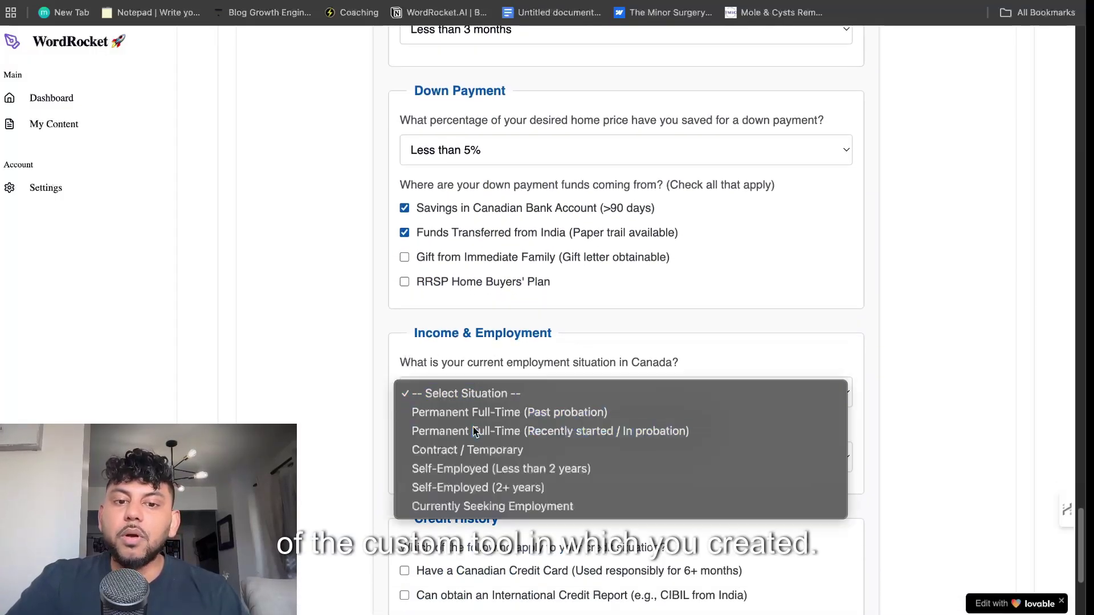
pyautogui.click(472, 426)
# Scroll through the filled-in checker form, selecting a section and then clearing the selection.
pyautogui.scroll(7, 473, 432)
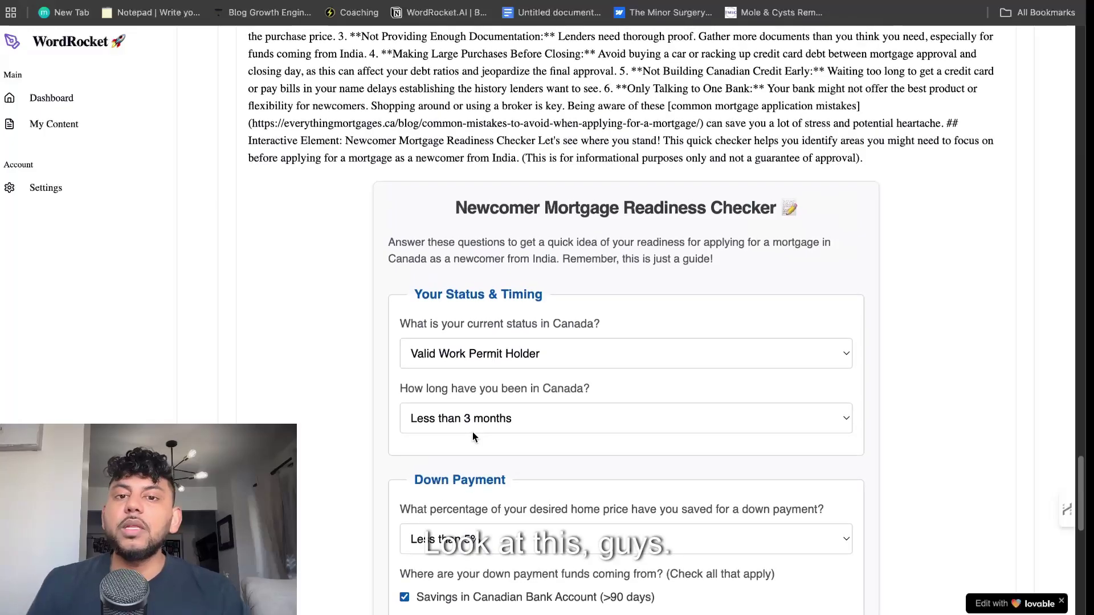
pyautogui.scroll(-1, 714, 332)
pyautogui.moveTo(453, 173); pyautogui.dragTo(939, 478)
pyautogui.scroll(-10, 881, 452)
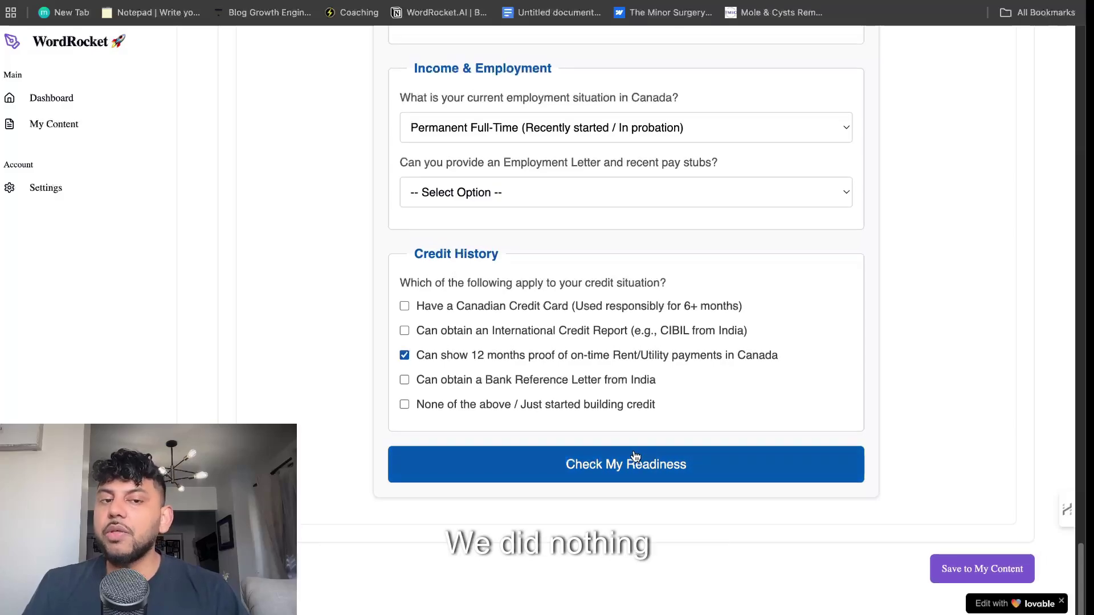
pyautogui.scroll(2, 635, 455)
pyautogui.scroll(2, 643, 383)
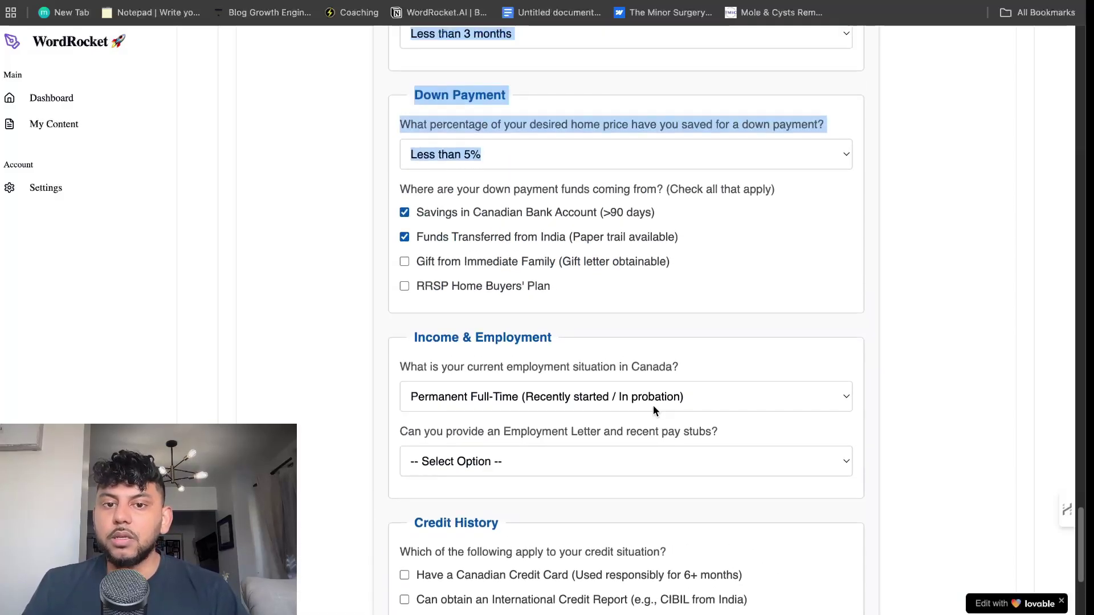
pyautogui.scroll(4, 654, 284)
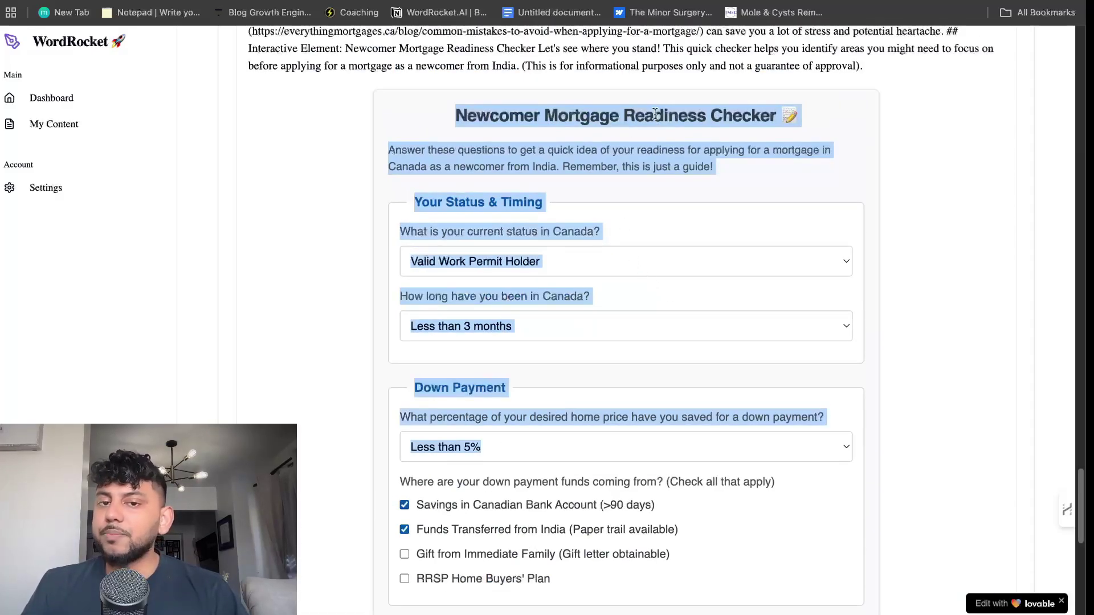
pyautogui.scroll(-1, 559, 264)
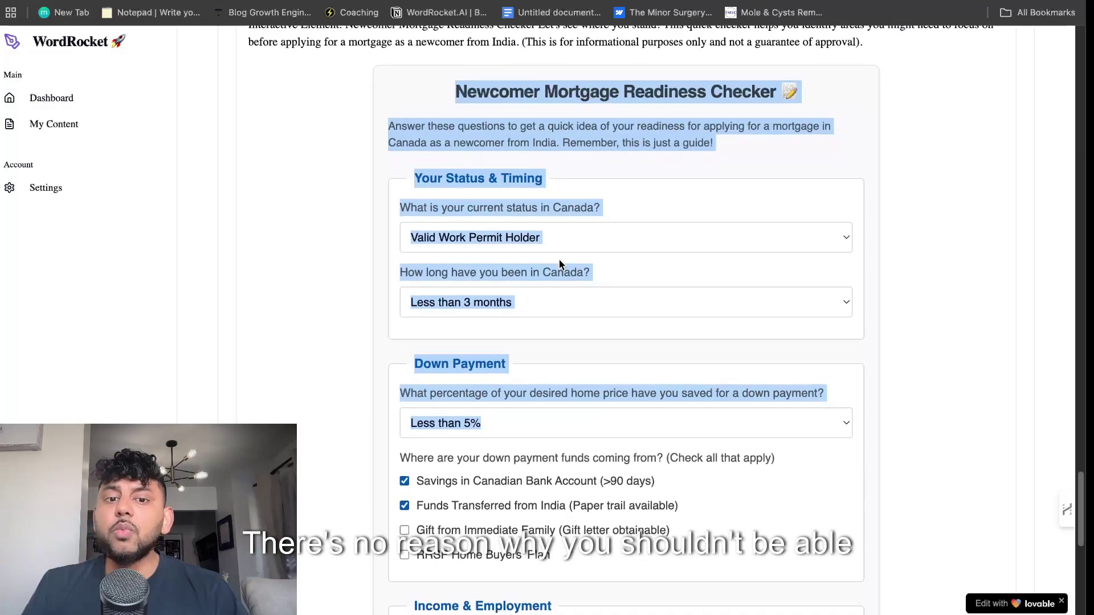
pyautogui.click(912, 132)
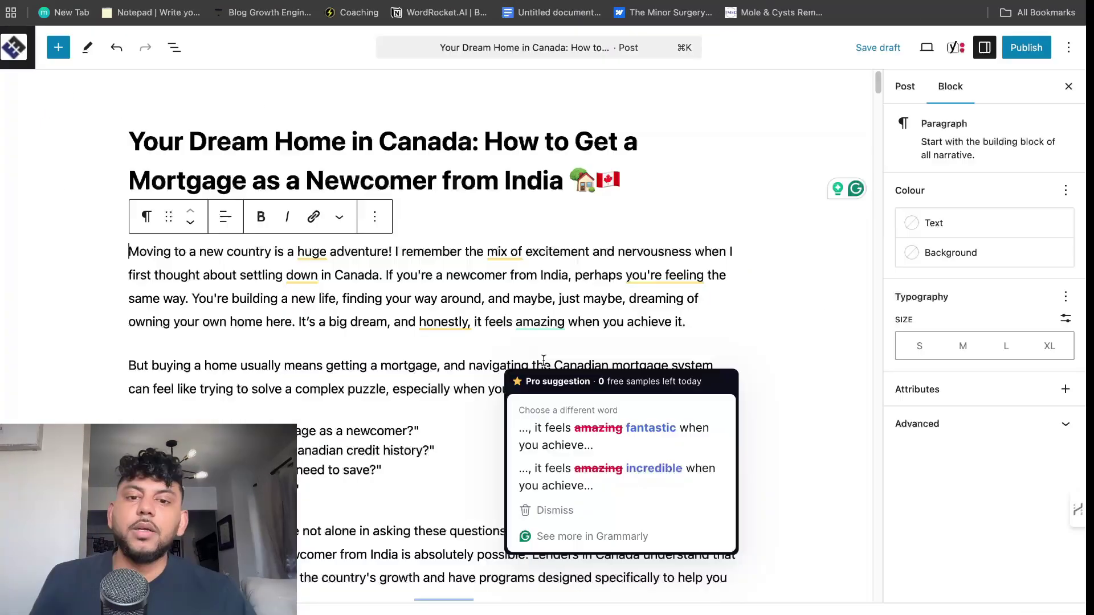
# Select and delete the plain-text readiness checker paragraph under its heading.
pyautogui.scroll(-5, 760, 304)
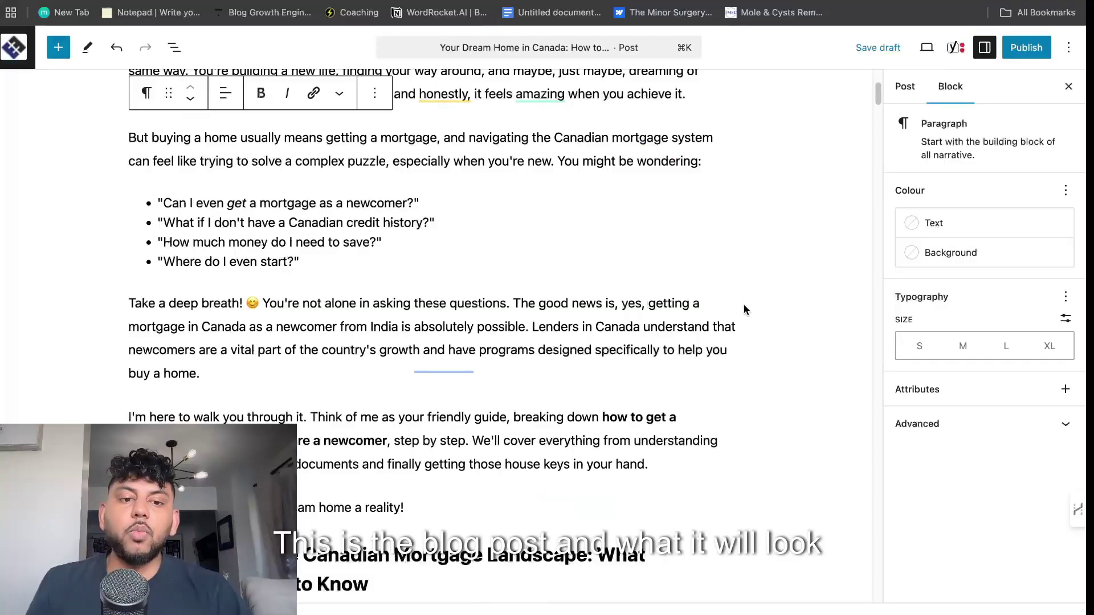
pyautogui.scroll(-20, 743, 305)
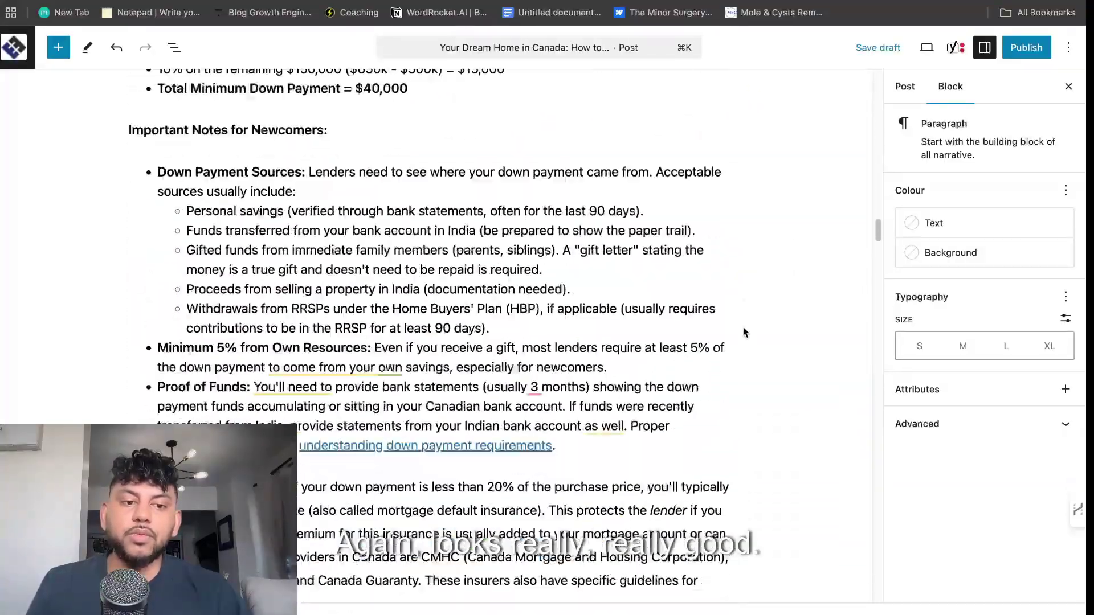
pyautogui.scroll(-20, 744, 335)
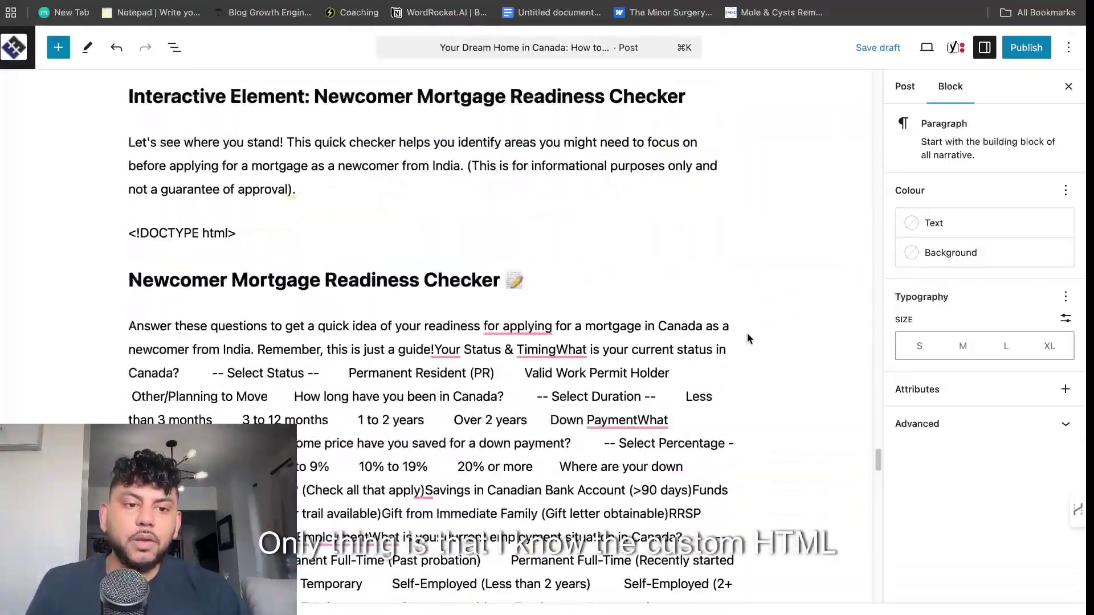
pyautogui.scroll(-10, 736, 335)
pyautogui.scroll(8, 626, 341)
pyautogui.scroll(-2, 444, 358)
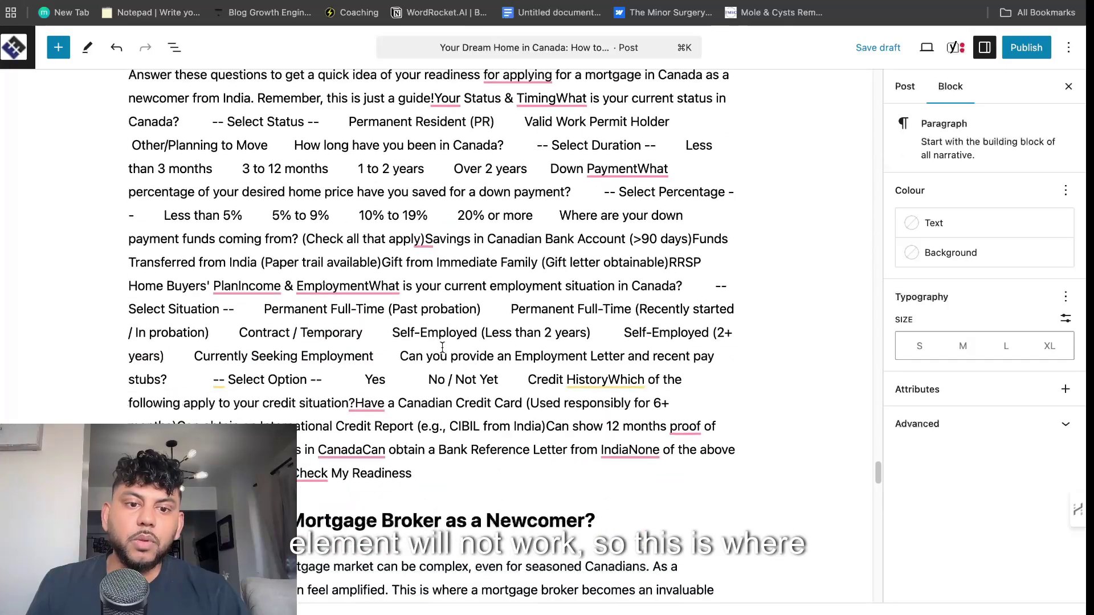
pyautogui.moveTo(425, 473); pyautogui.dragTo(133, 237)
pyautogui.press('BackSpace')
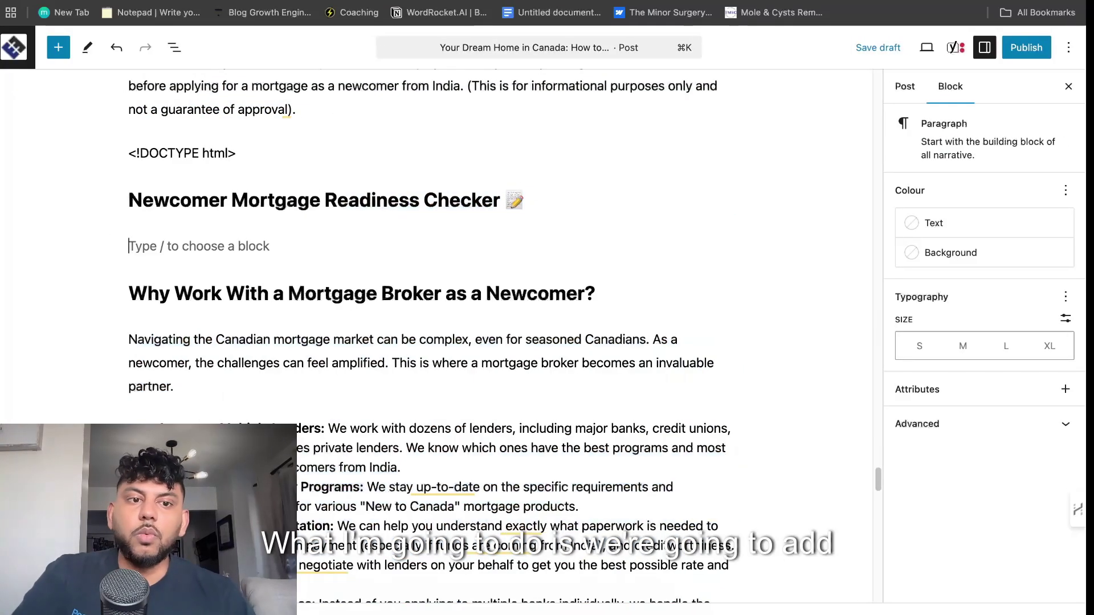
# Insert a Custom HTML block into the empty spot, found by searching 'htm'.
pyautogui.click(737, 261)
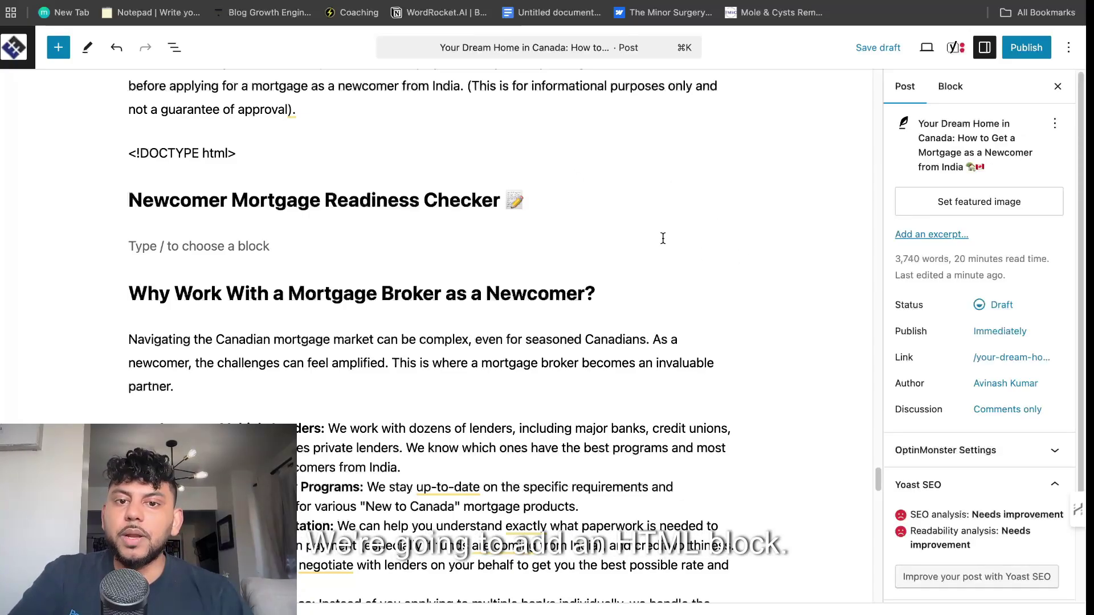
pyautogui.click(677, 240)
pyautogui.click(728, 244)
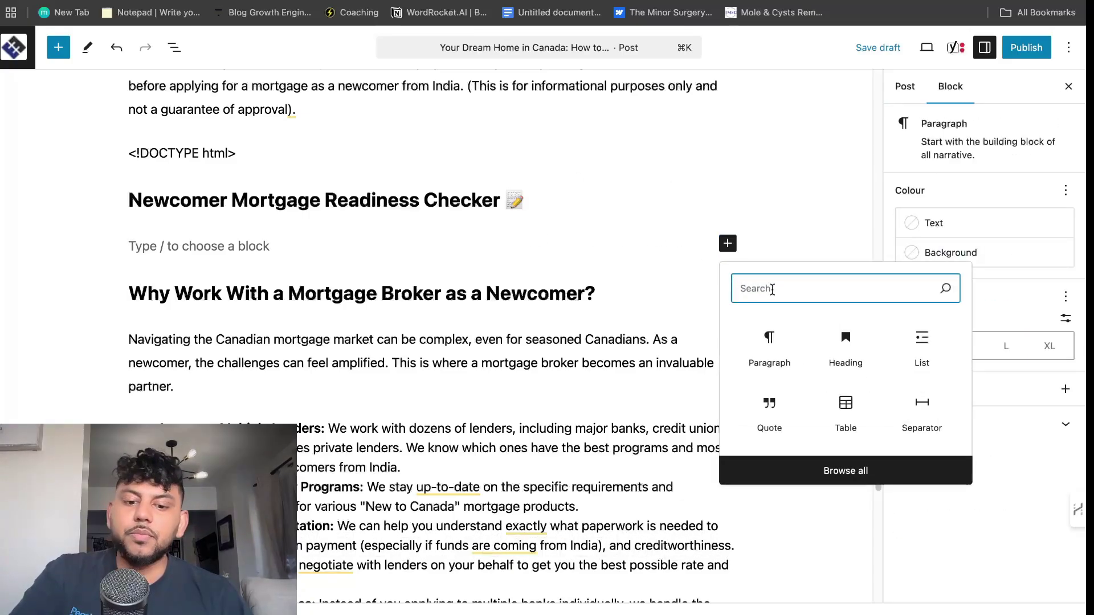
pyautogui.write('htm')
pyautogui.click(769, 348)
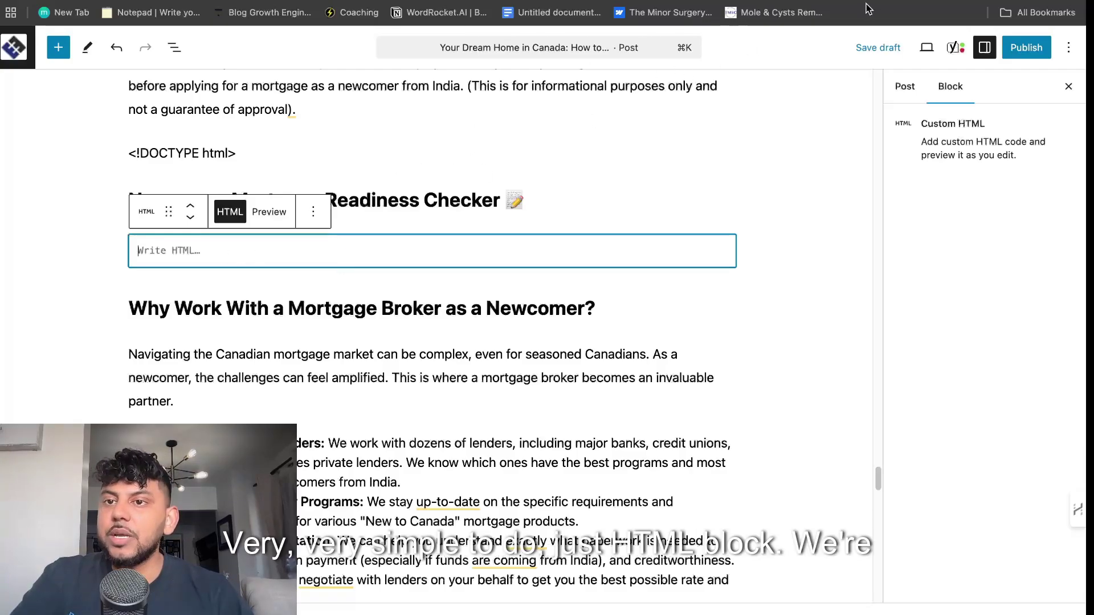
# On WordRocket's results page, show the Interactive HTML Element's code and copy it with Copy HTML.
pyautogui.hotkey('ctrl', 'Tab')
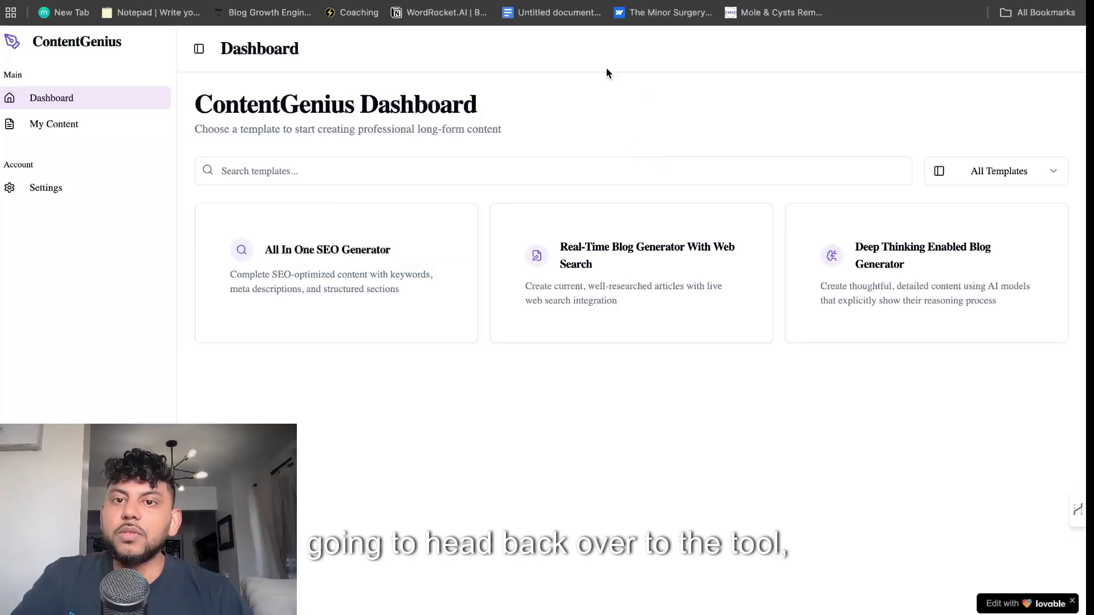
pyautogui.hotkey('ctrl', 'Tab')
pyautogui.click(799, 195)
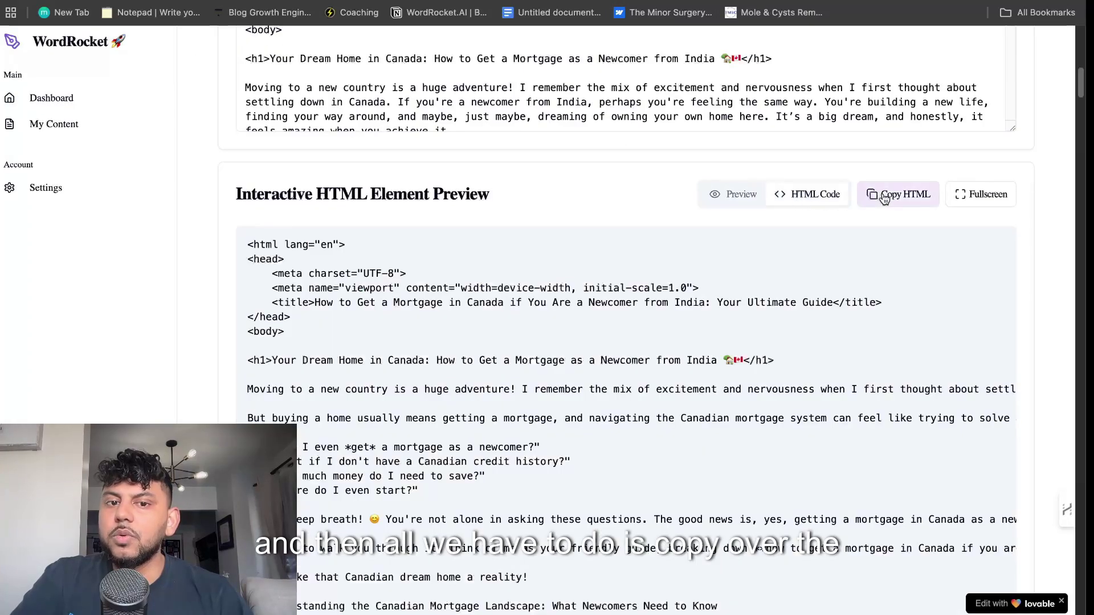
pyautogui.click(905, 200)
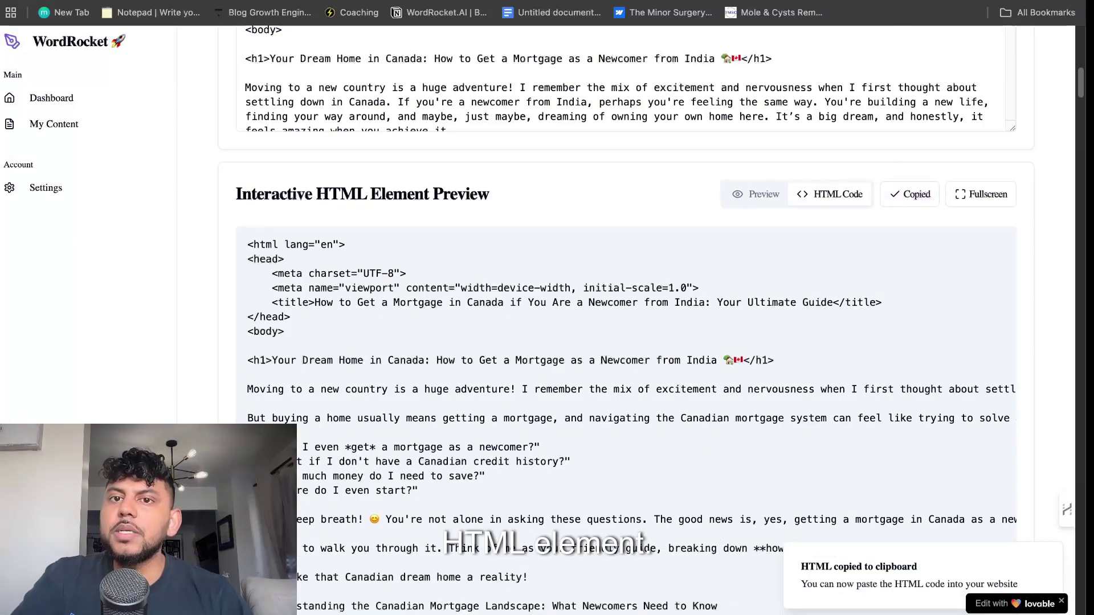
pyautogui.click(882, 196)
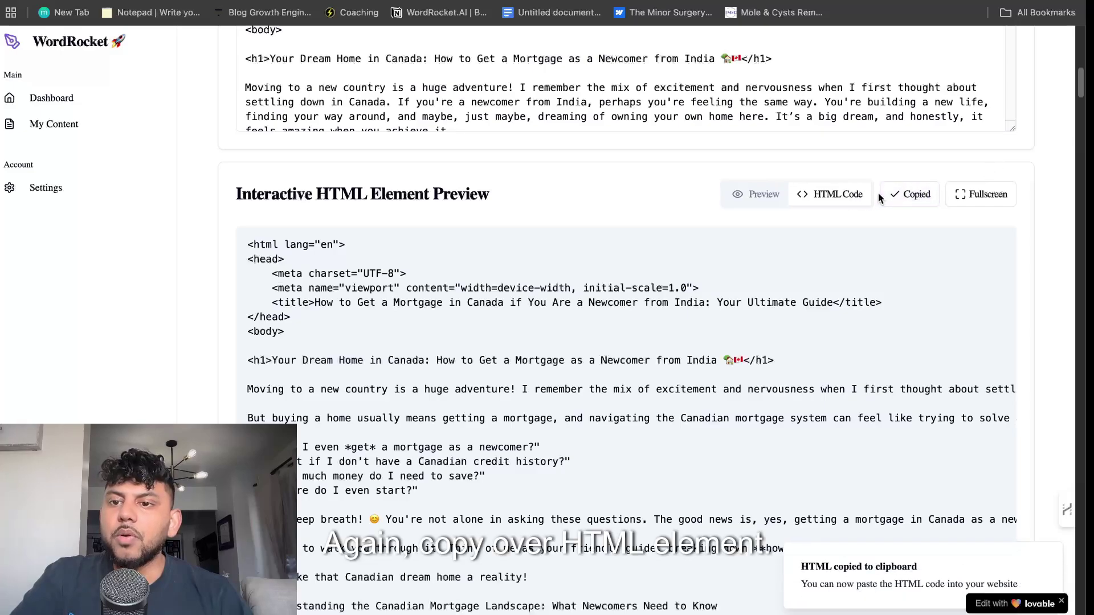
pyautogui.click(775, 197)
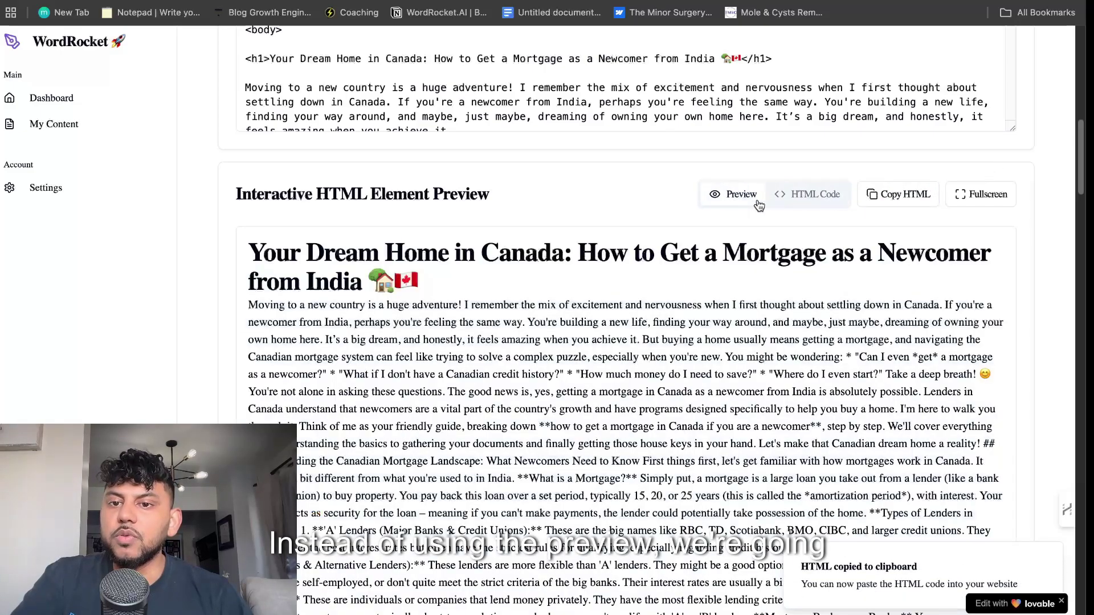
pyautogui.click(805, 196)
pyautogui.click(876, 197)
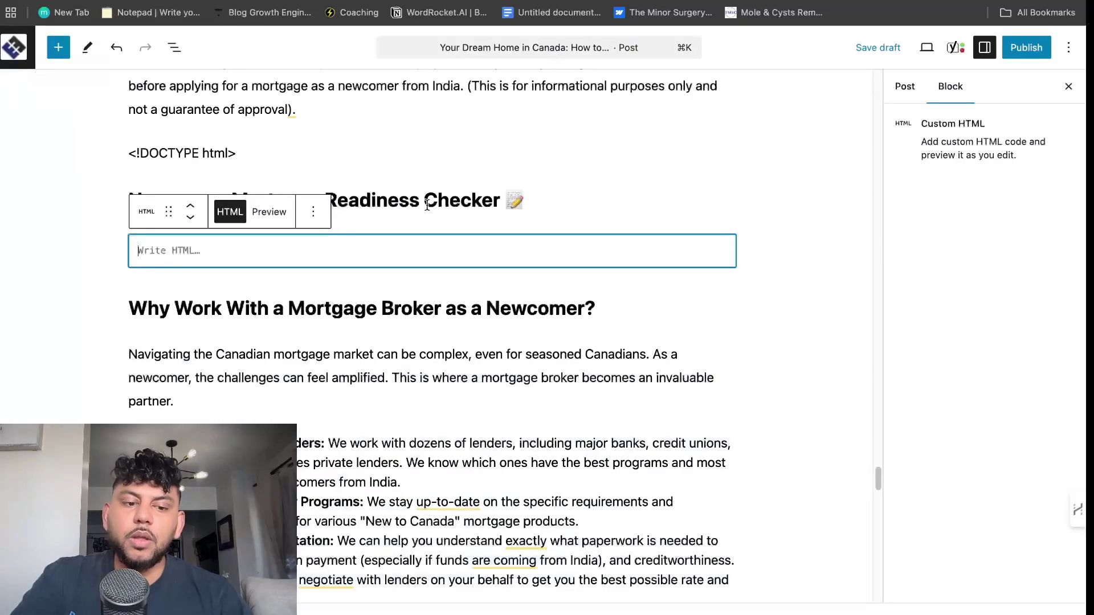
# Paste the copied checker HTML into the Custom HTML block and toggle between Preview and HTML.
pyautogui.press('super+v')
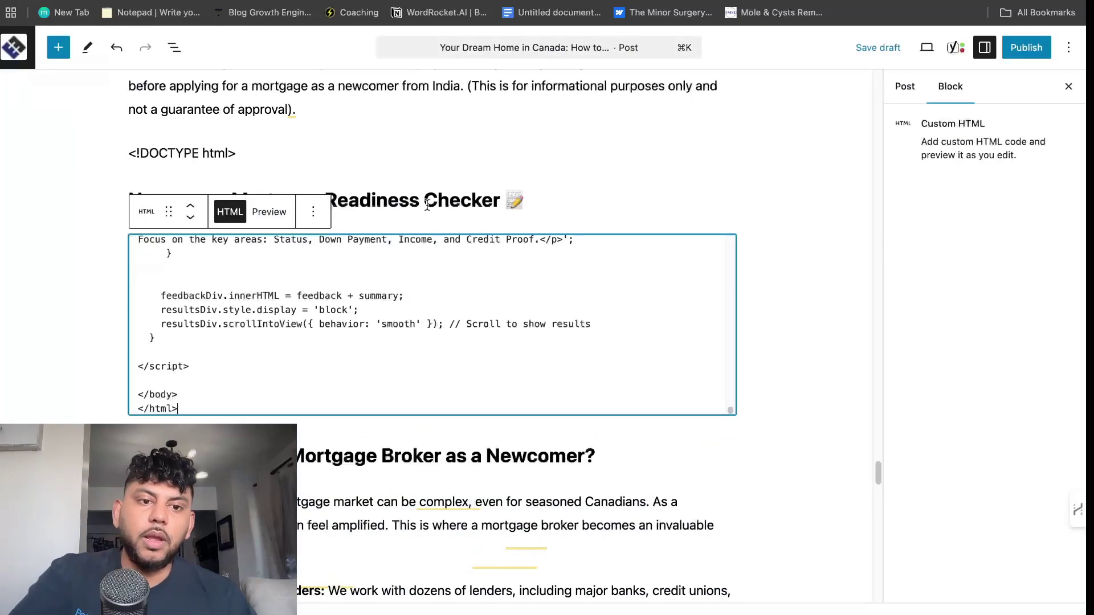
pyautogui.click(269, 211)
pyautogui.click(230, 212)
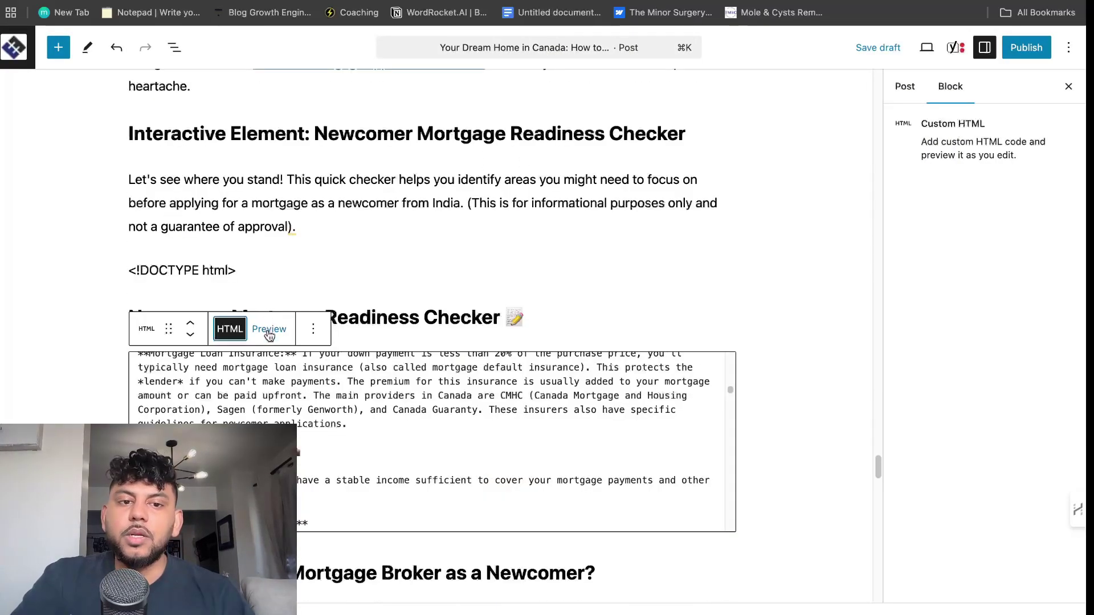
pyautogui.click(269, 329)
# Scroll through the pasted checker code, placing the cursor after the checker intro text.
pyautogui.scroll(-1, 278, 418)
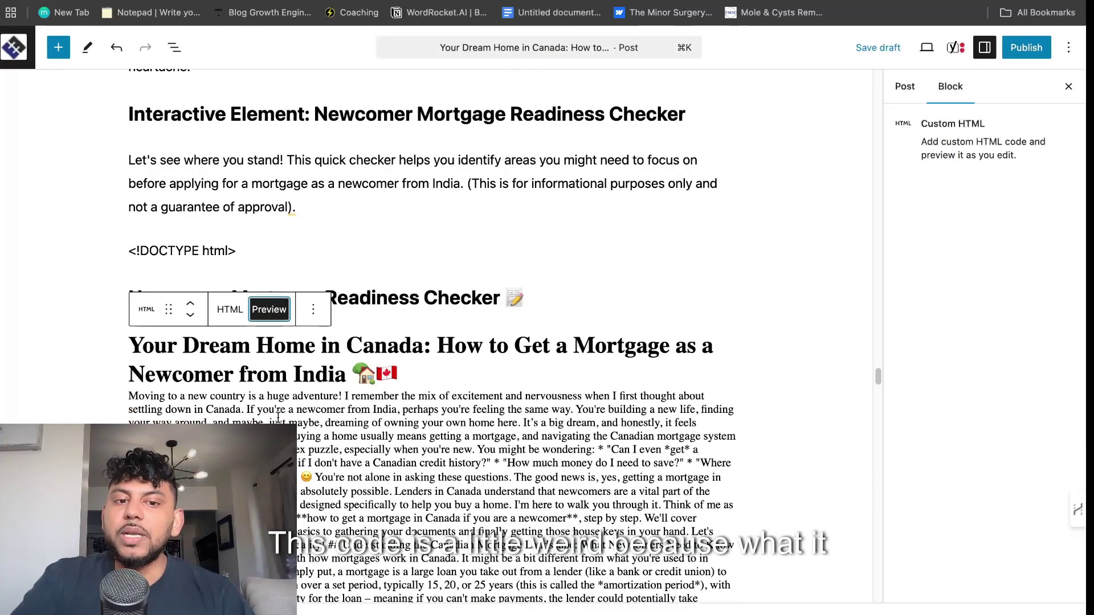
pyautogui.scroll(-5, 278, 417)
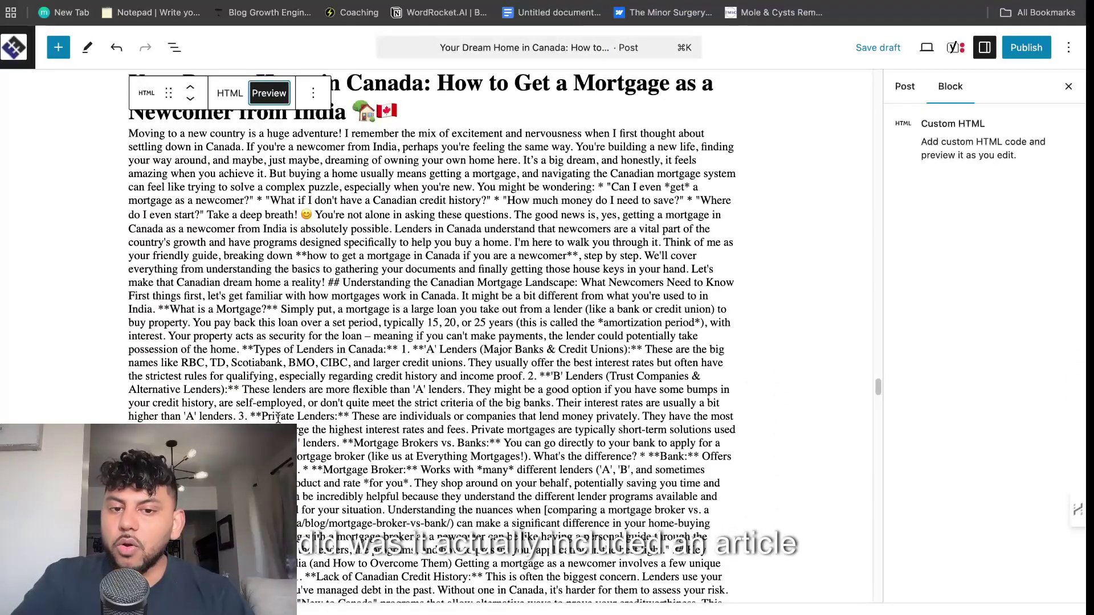
pyautogui.scroll(-7, 278, 417)
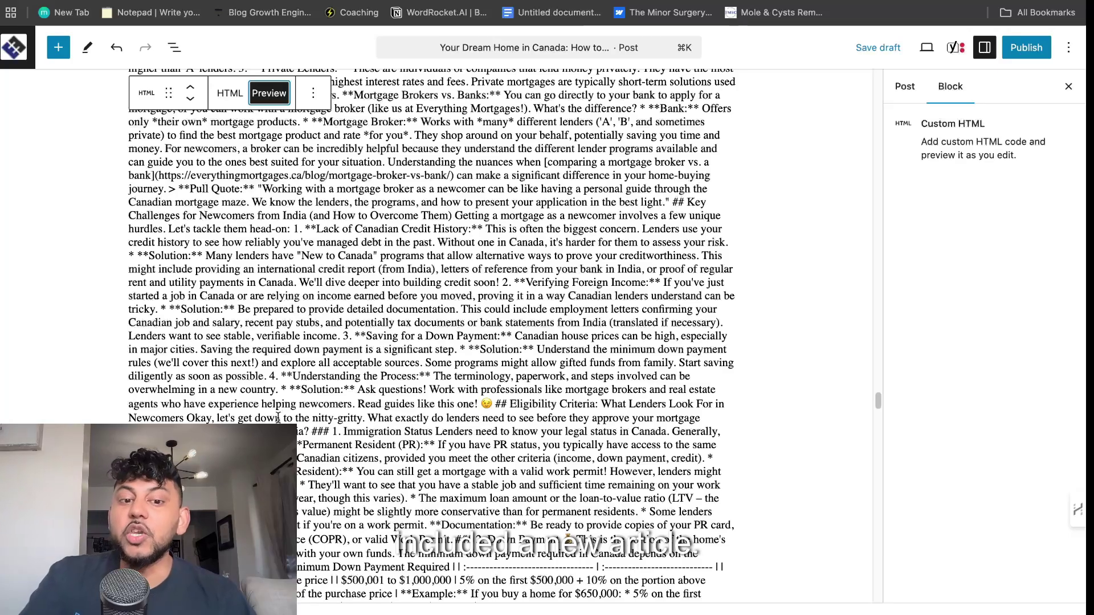
pyautogui.scroll(-10, 263, 209)
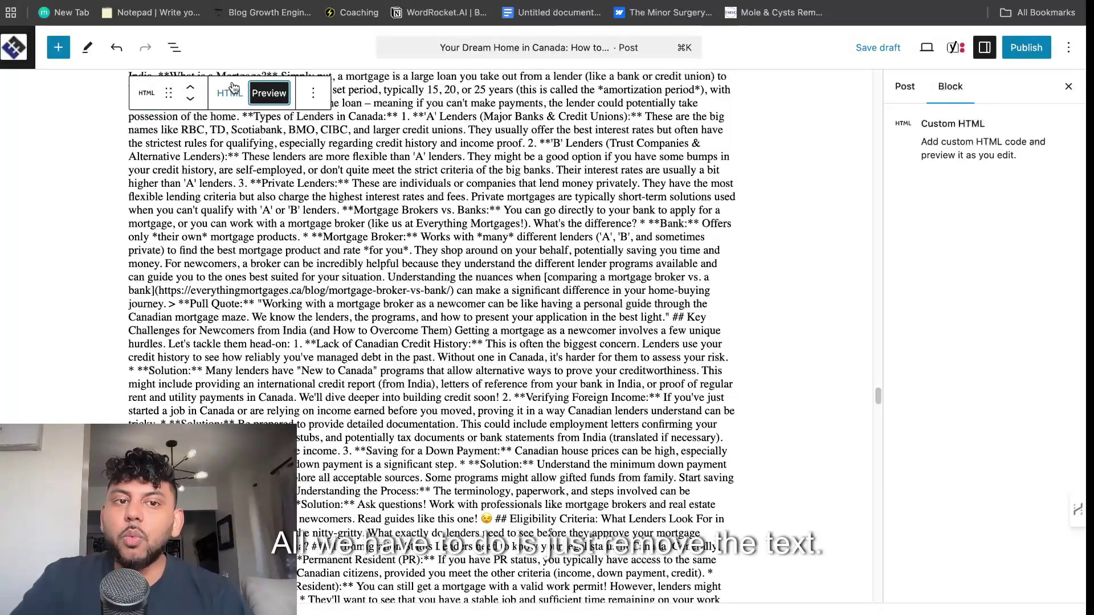
pyautogui.scroll(-5, 260, 352)
pyautogui.scroll(8, 260, 354)
pyautogui.scroll(5, 260, 356)
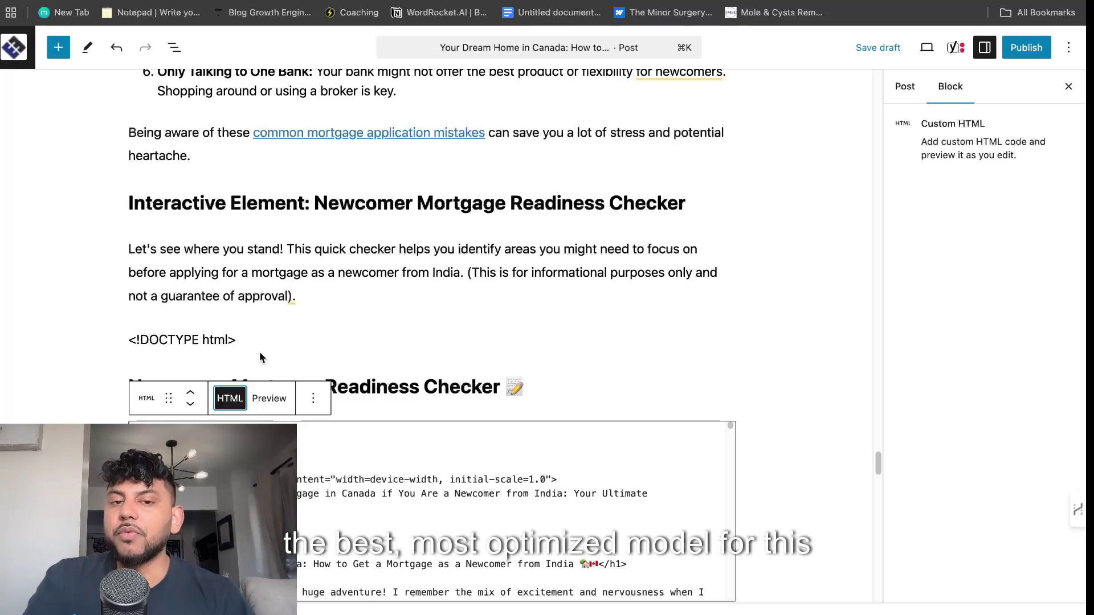
pyautogui.scroll(-3, 259, 353)
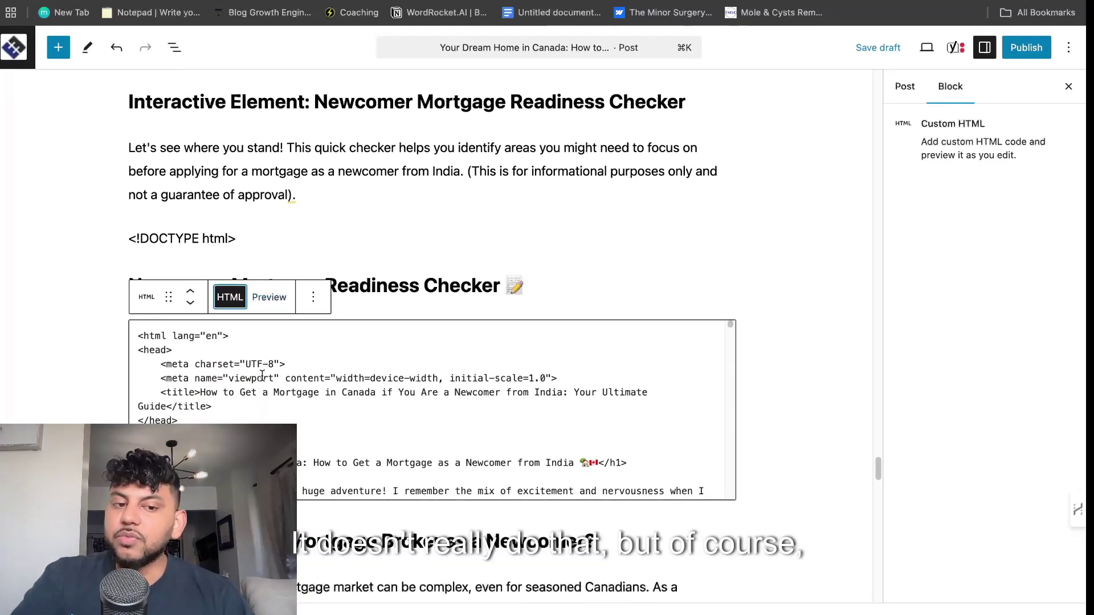
pyautogui.scroll(-5, 261, 364)
pyautogui.scroll(-15, 262, 375)
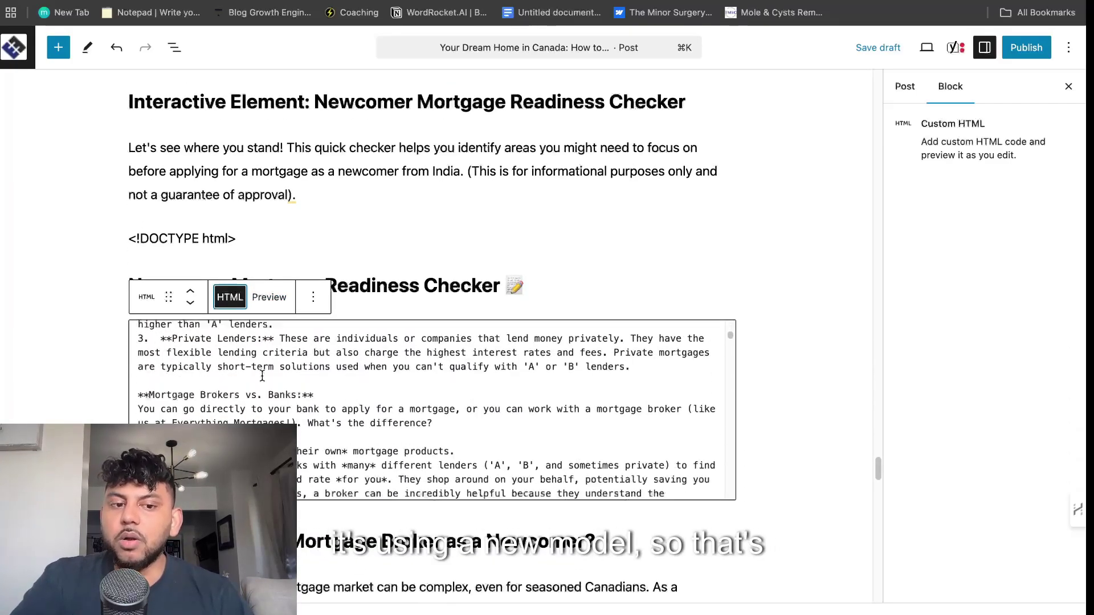
pyautogui.scroll(-15, 262, 374)
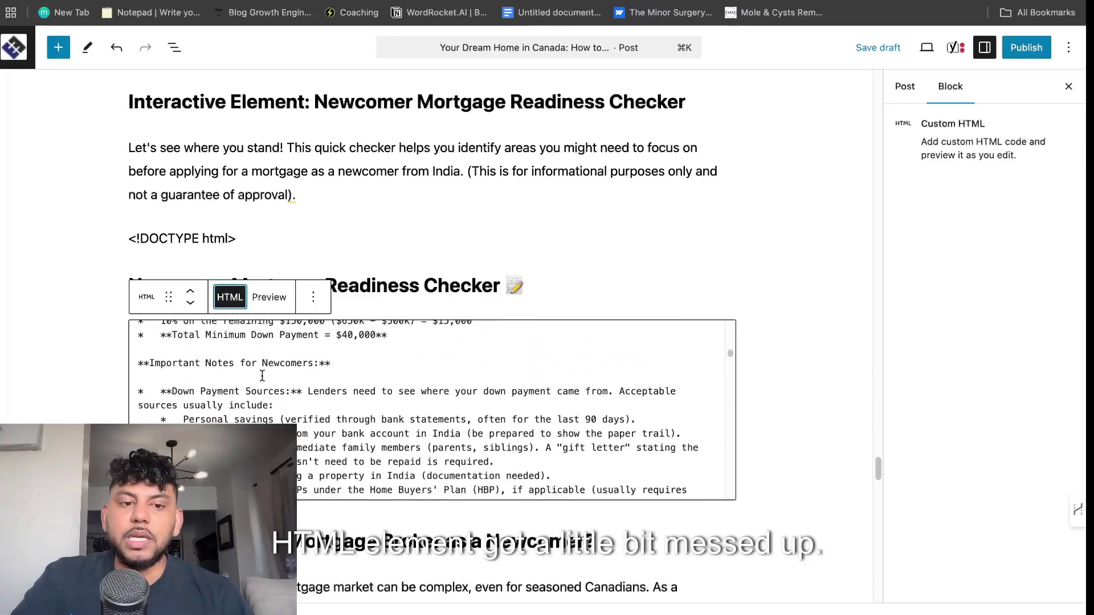
pyautogui.scroll(-15, 262, 375)
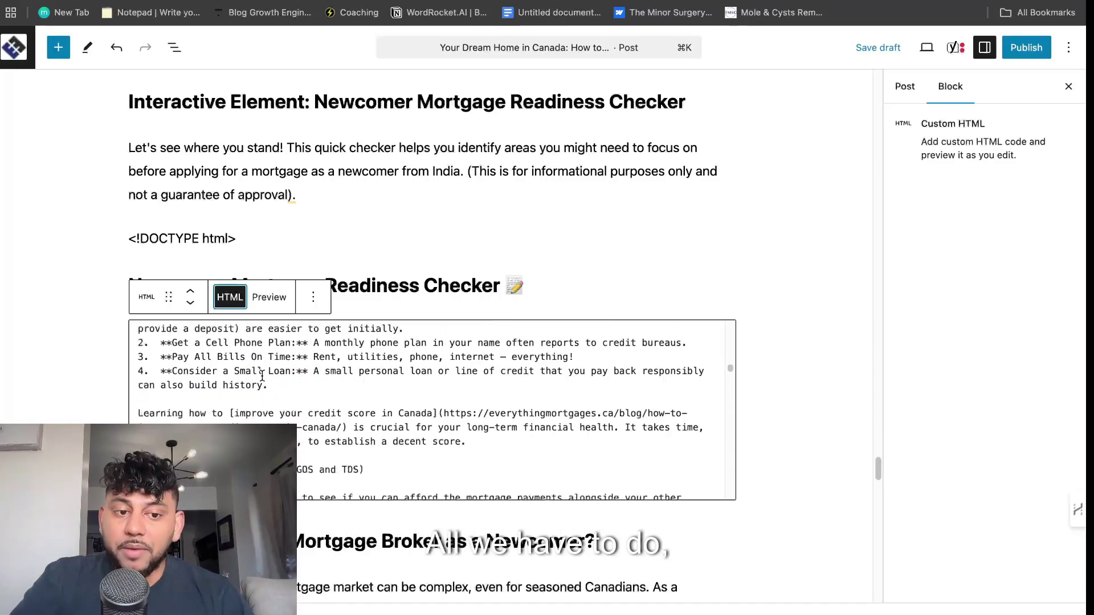
pyautogui.scroll(-15, 262, 376)
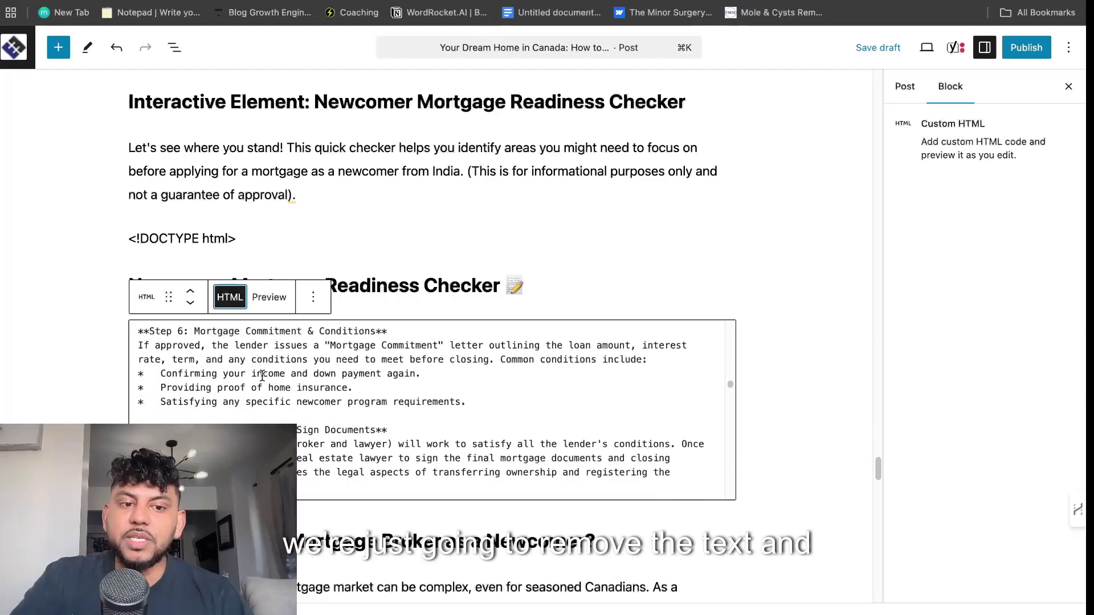
pyautogui.scroll(-15, 262, 375)
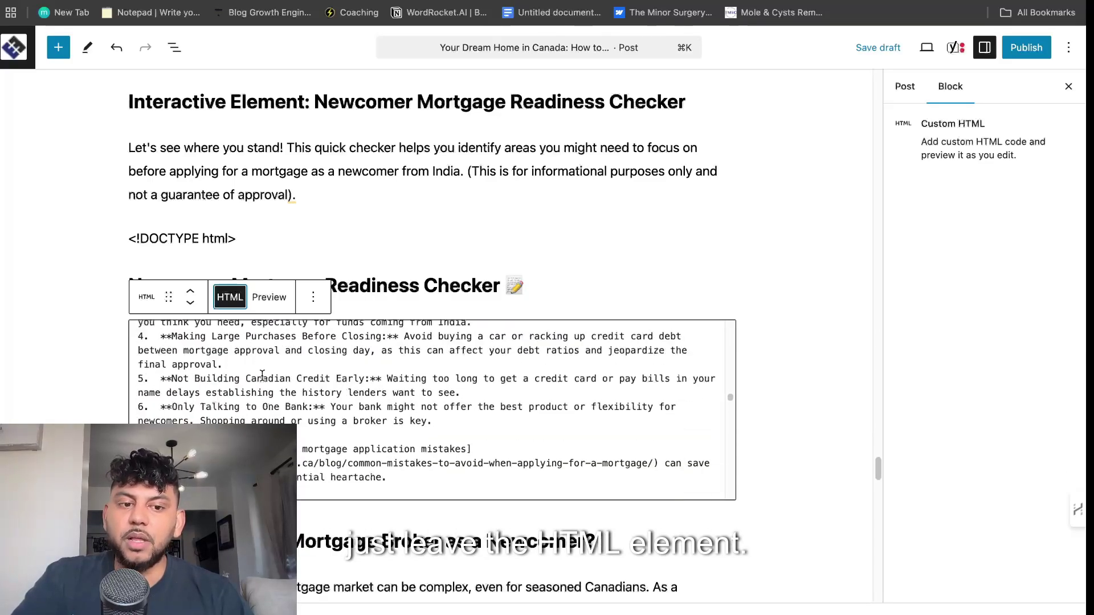
pyautogui.scroll(15, 262, 373)
pyautogui.click(297, 382)
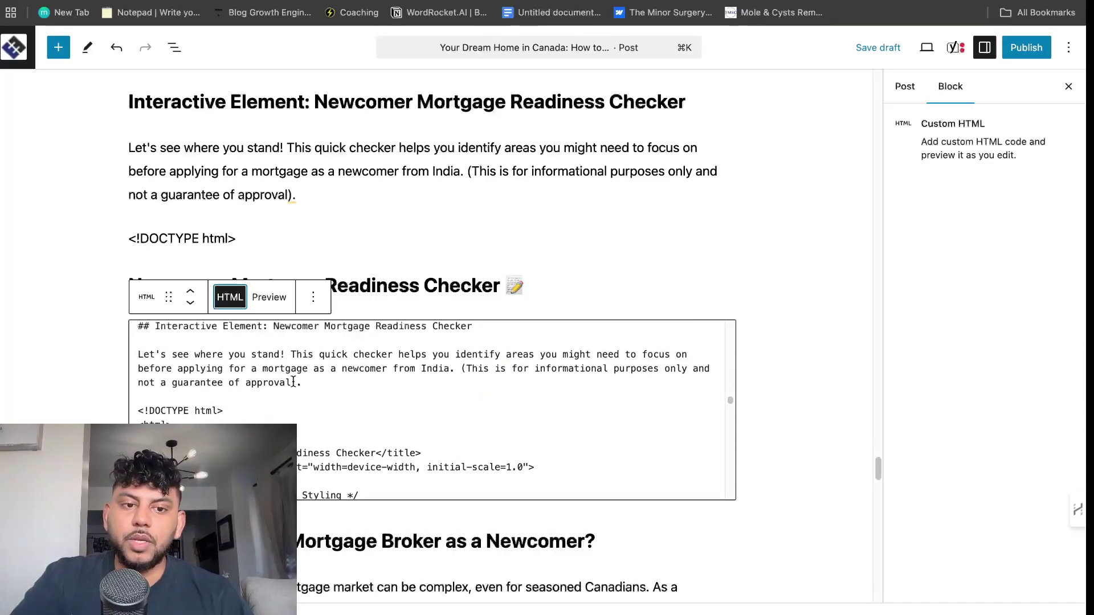
pyautogui.scroll(10, 322, 383)
pyautogui.scroll(10, 341, 399)
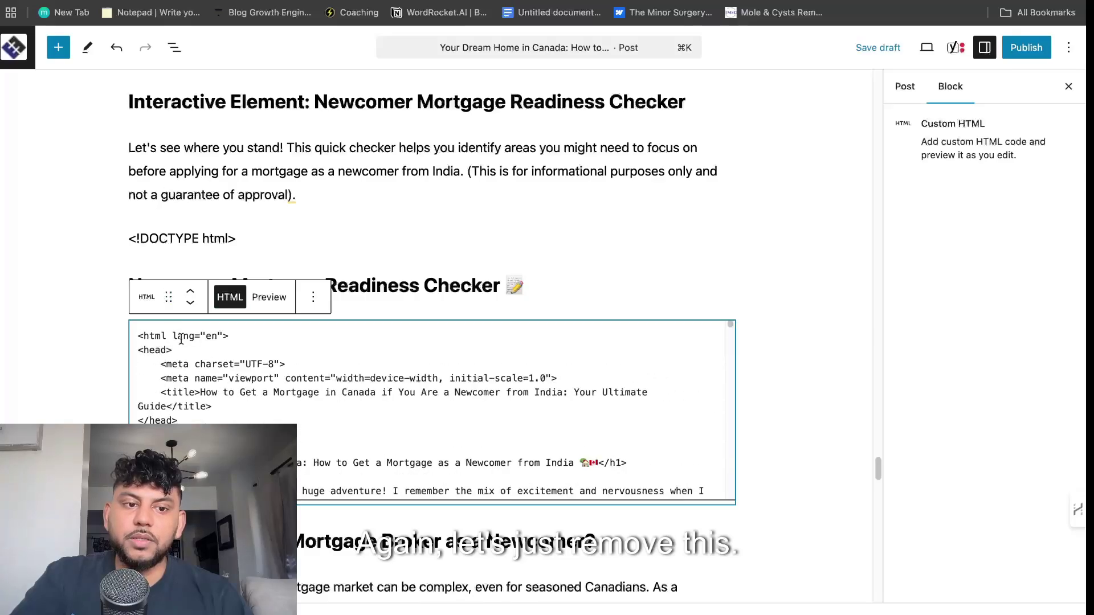
# Switch the block to Preview and answer the status question with Valid Work Permit Holder.
pyautogui.click(269, 297)
pyautogui.scroll(-3, 393, 260)
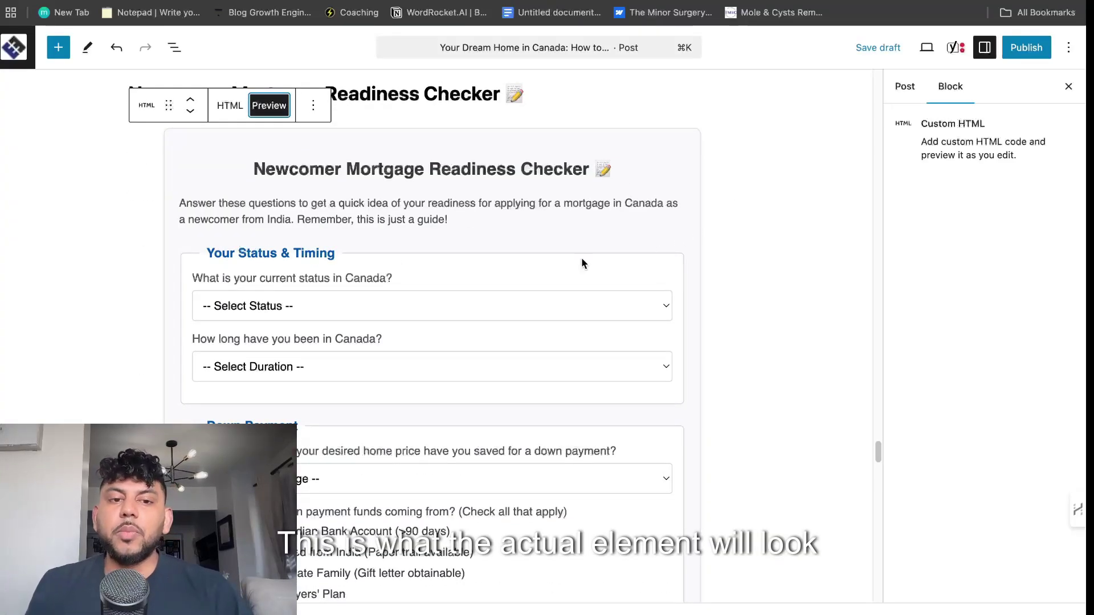
pyautogui.click(508, 312)
pyautogui.click(464, 344)
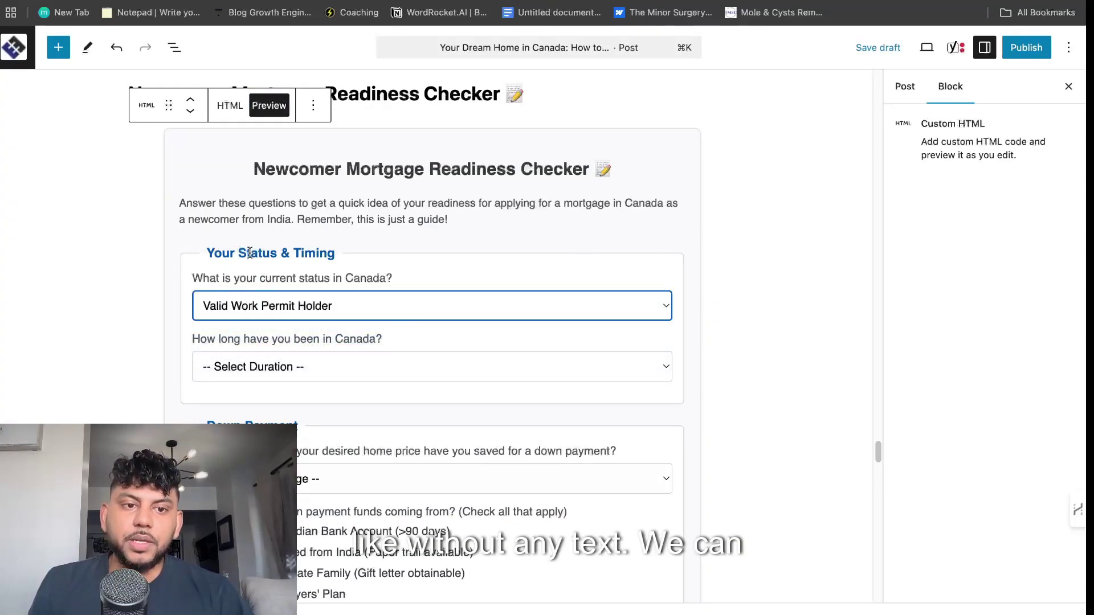
pyautogui.scroll(-1, 399, 285)
# Answer Less than 3 months in Canada, Less than 5% down payment, and tick Gift from Immediate Family.
pyautogui.click(333, 329)
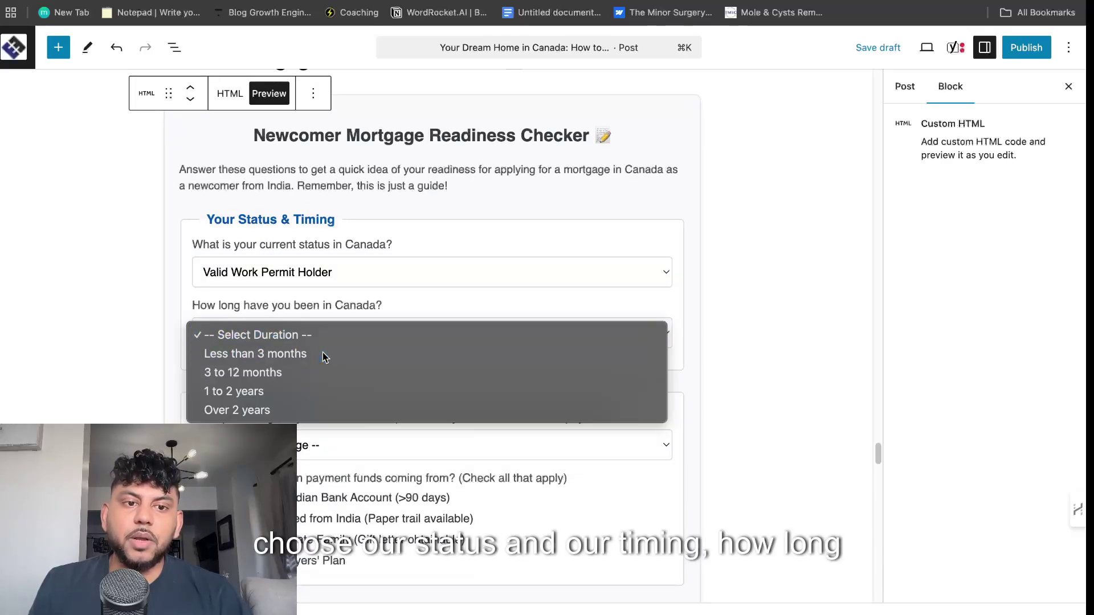
pyautogui.click(323, 353)
pyautogui.scroll(-4, 334, 350)
pyautogui.click(290, 302)
pyautogui.click(294, 323)
pyautogui.scroll(-2, 197, 349)
pyautogui.click(200, 351)
# Choose Permanent Full-Time (Recently started / In probation), answer Yes for pay stubs, and run Check My Readiness.
pyautogui.scroll(-3, 303, 388)
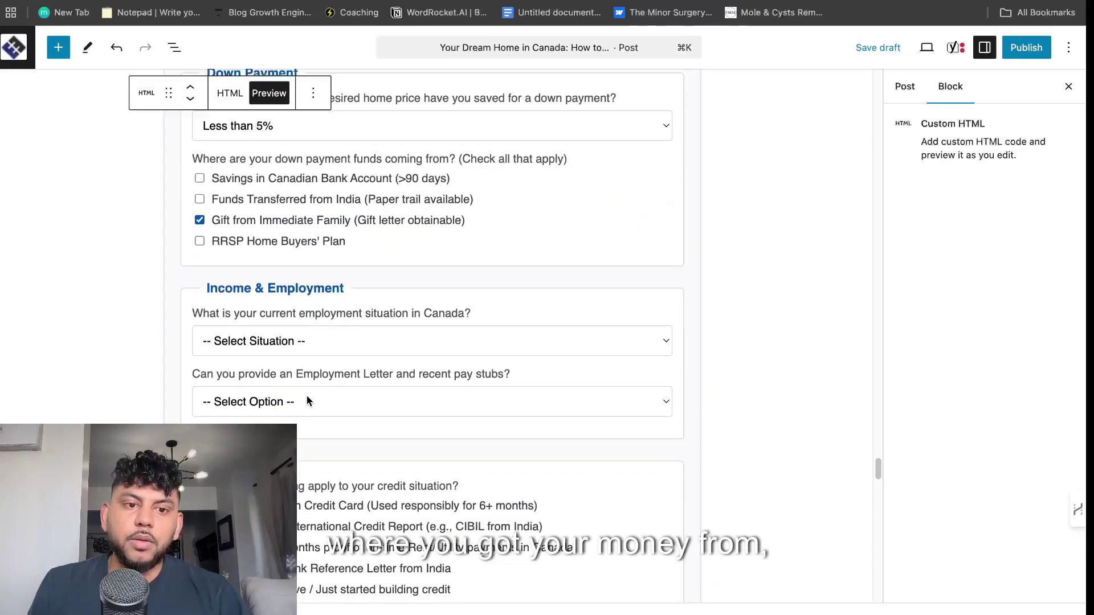
pyautogui.click(278, 342)
pyautogui.click(310, 380)
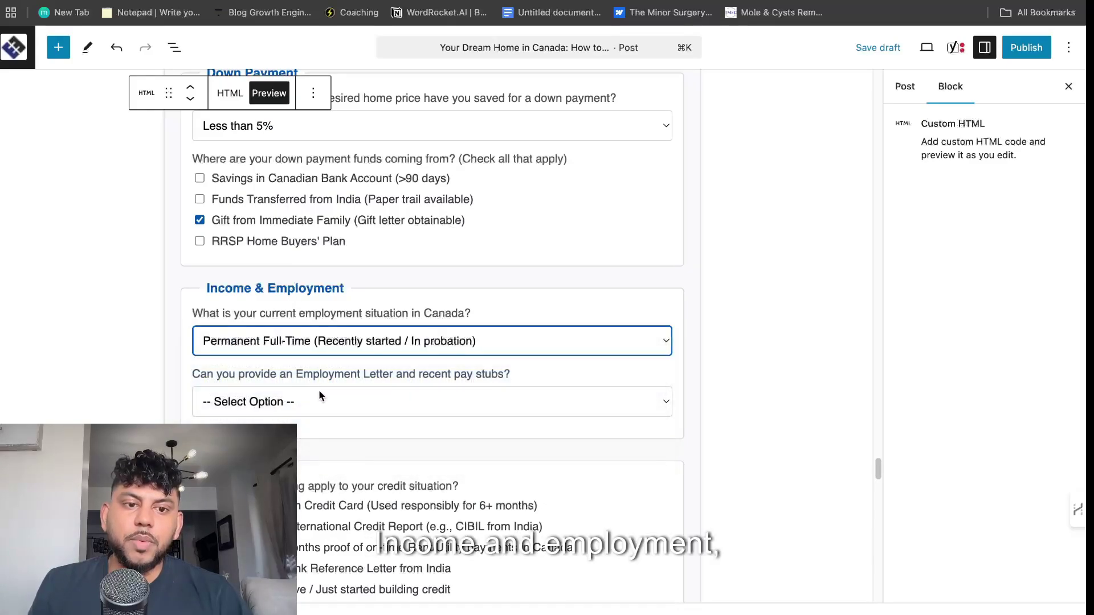
pyautogui.click(314, 391)
pyautogui.click(297, 422)
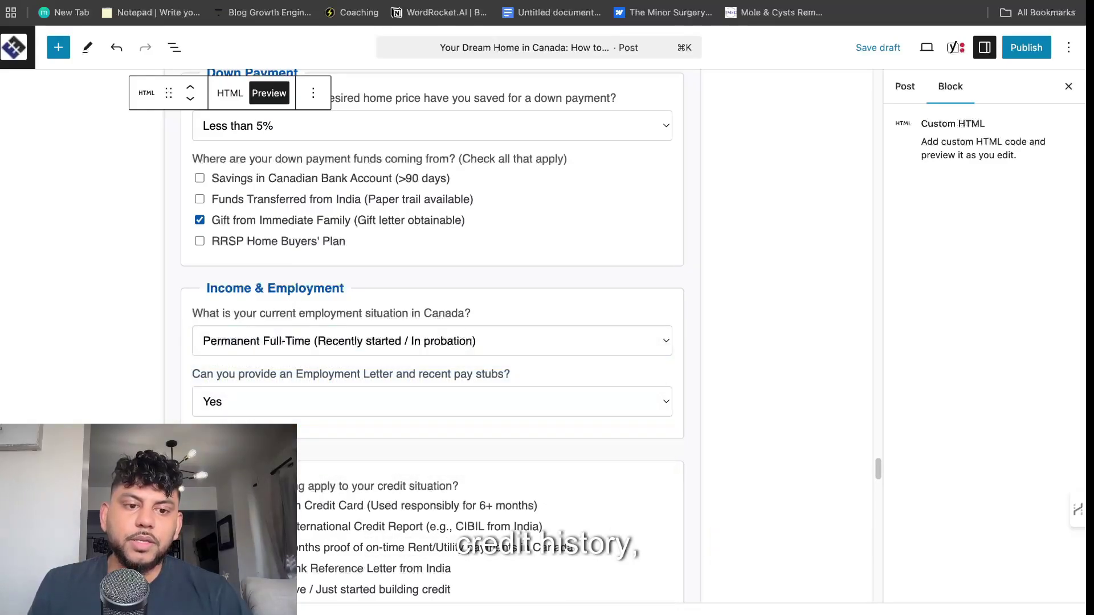
pyautogui.scroll(-6, 373, 446)
pyautogui.click(342, 304)
# Scroll through the generated Readiness Assessment results, highlighting part of the text.
pyautogui.scroll(4, 433, 319)
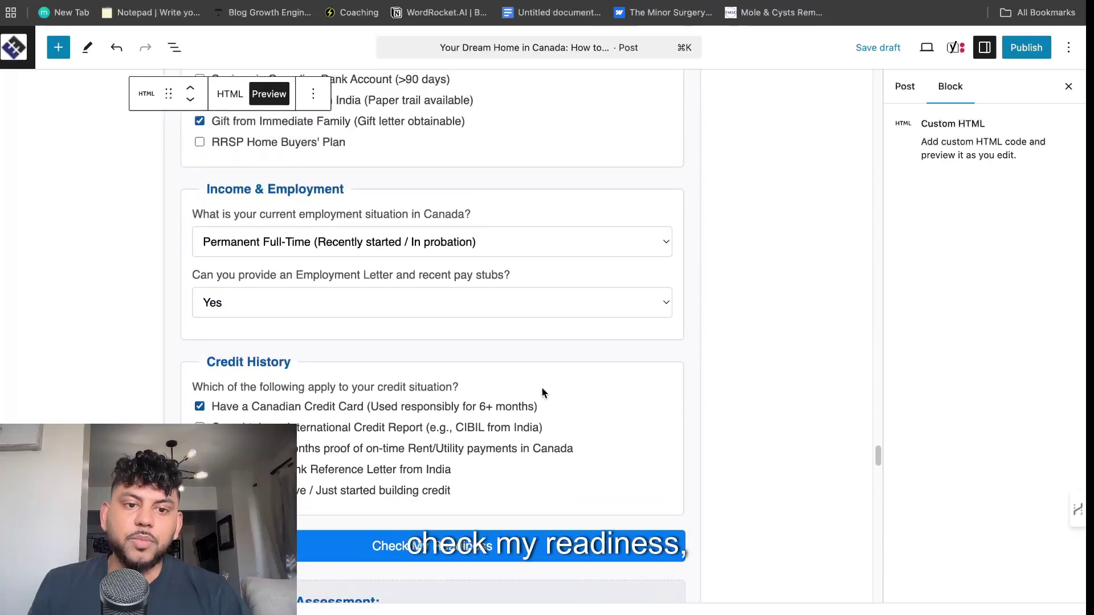
pyautogui.scroll(-2, 496, 401)
pyautogui.scroll(-5, 497, 395)
pyautogui.moveTo(216, 223); pyautogui.dragTo(331, 246)
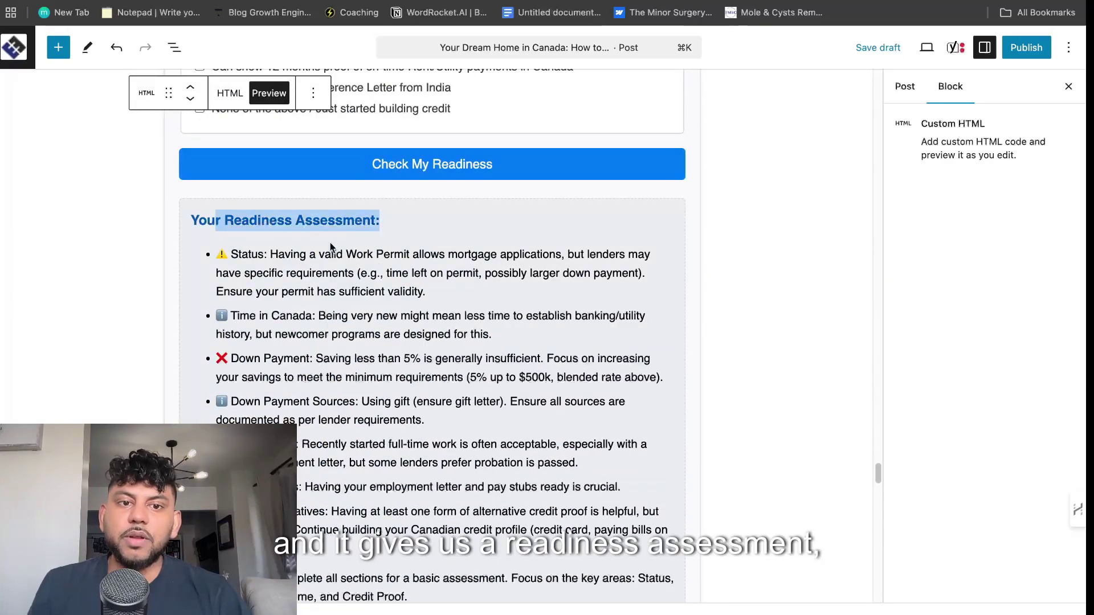
pyautogui.scroll(-4, 381, 274)
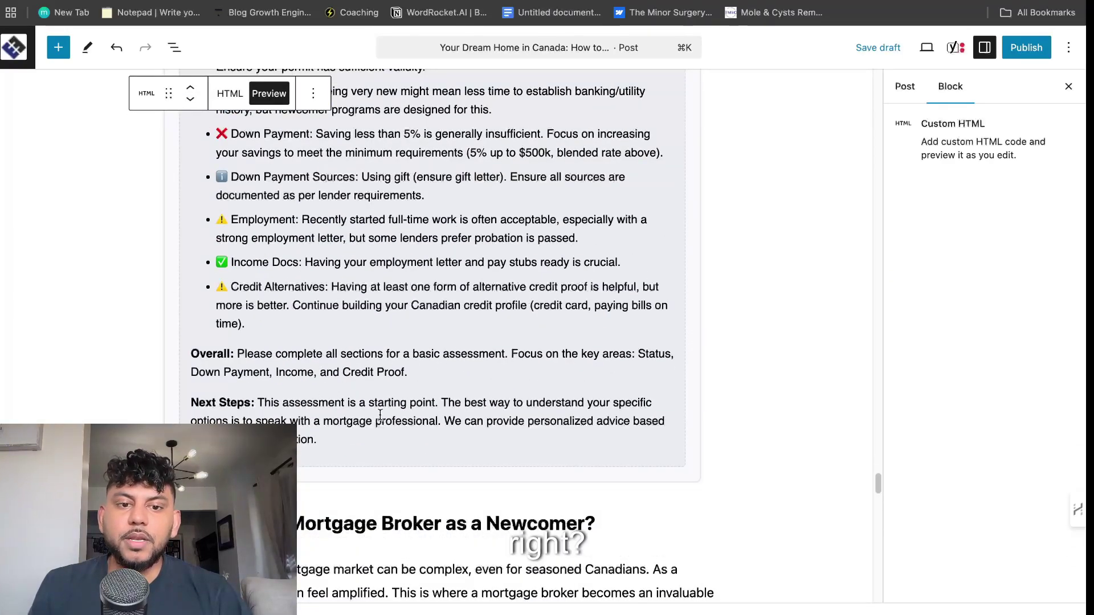
pyautogui.scroll(12, 395, 353)
pyautogui.scroll(-20, 397, 355)
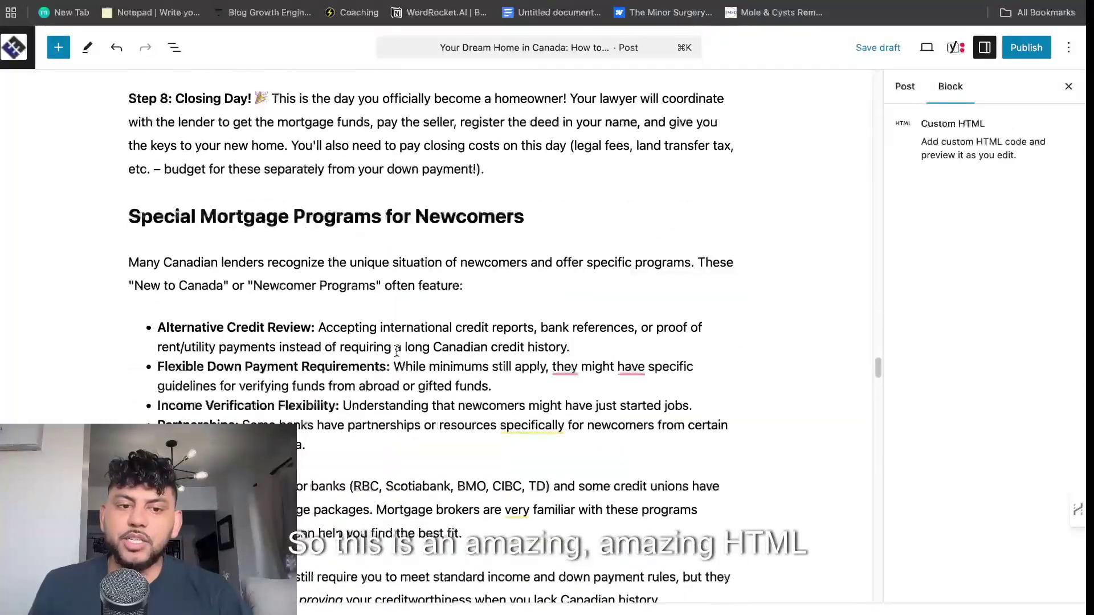
pyautogui.scroll(20, 395, 350)
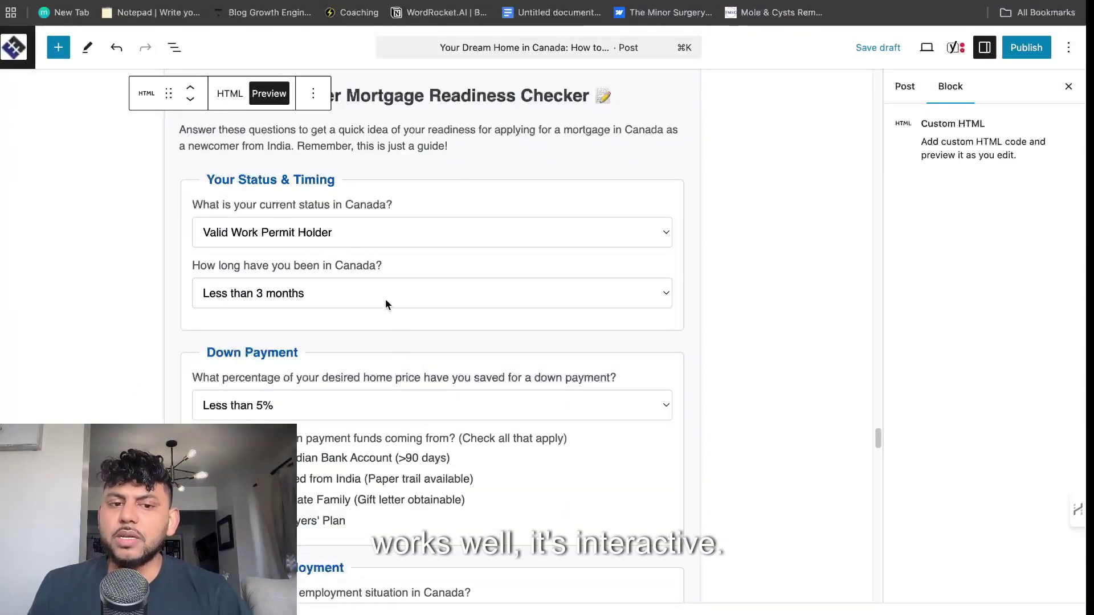
pyautogui.scroll(-3, 395, 311)
pyautogui.scroll(-1, 422, 344)
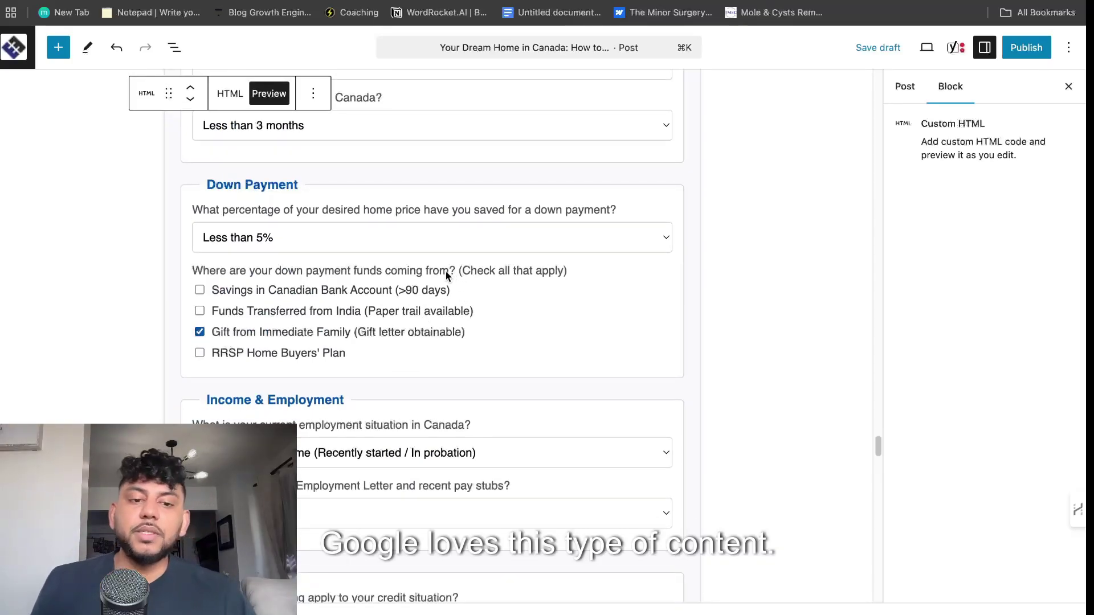
pyautogui.scroll(10, 447, 273)
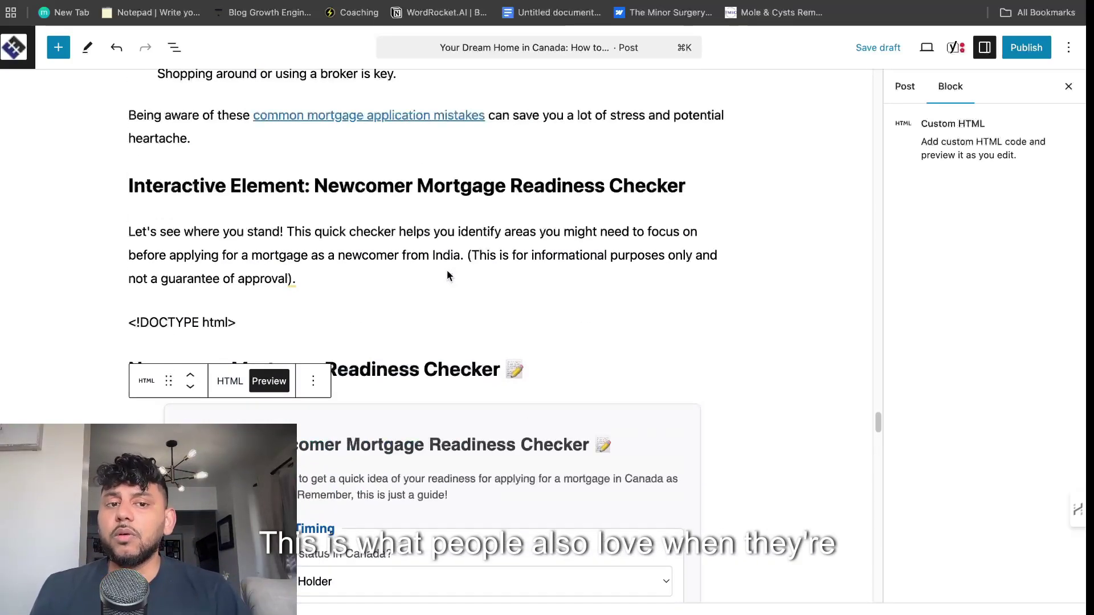
# Select the stray <!DOCTYPE html> paragraph, then the readiness checker HTML block, to inspect them.
pyautogui.click(222, 316)
pyautogui.scroll(1, 222, 316)
pyautogui.scroll(-10, 224, 295)
pyautogui.scroll(-10, 223, 295)
pyautogui.scroll(-4, 355, 436)
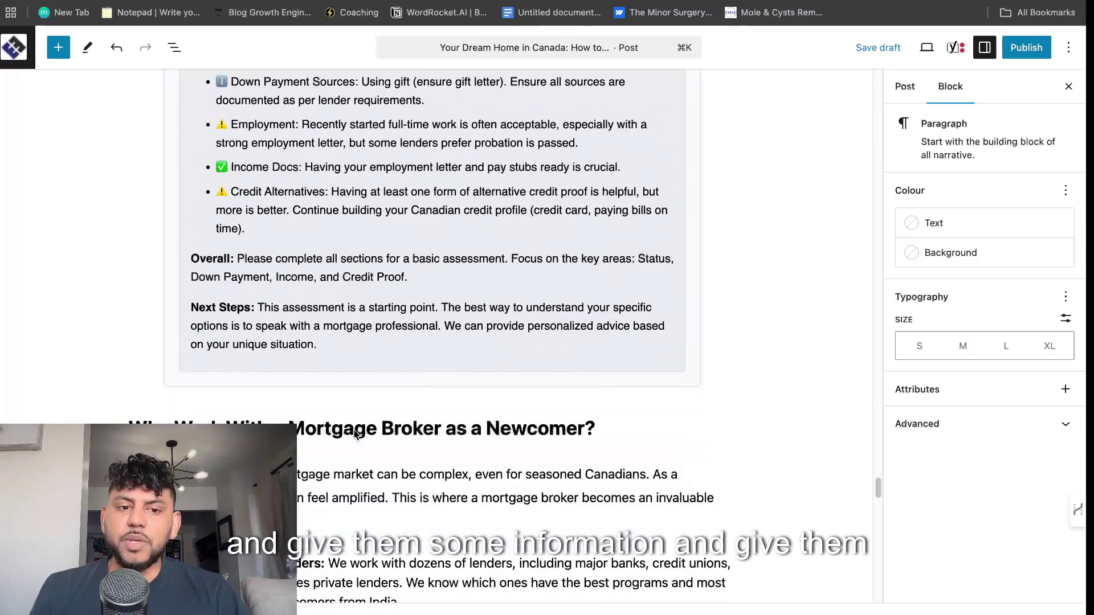
pyautogui.click(311, 340)
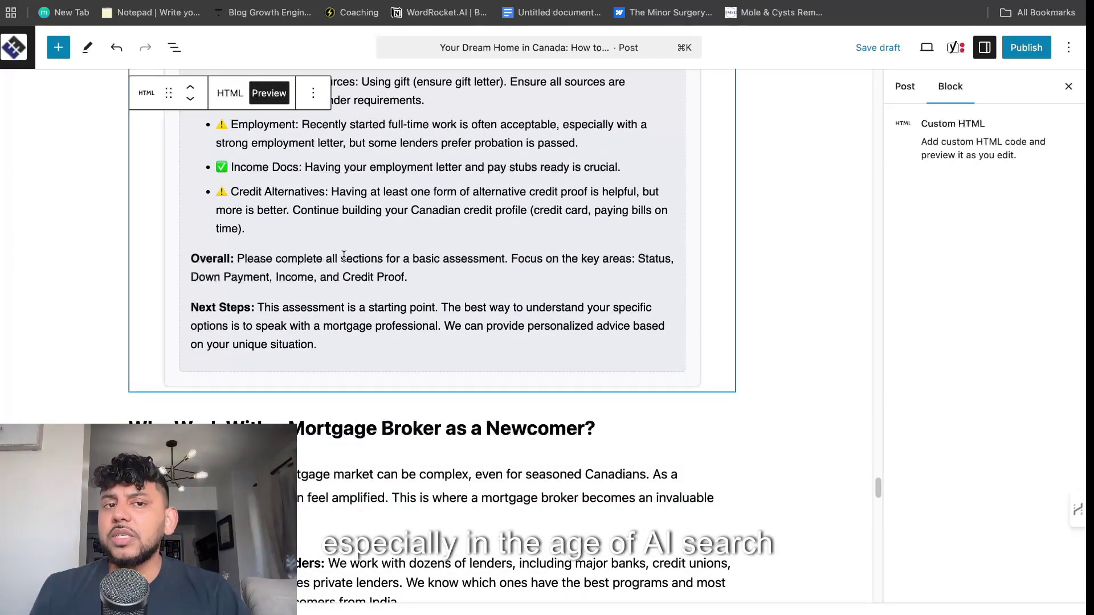
pyautogui.scroll(3, 344, 257)
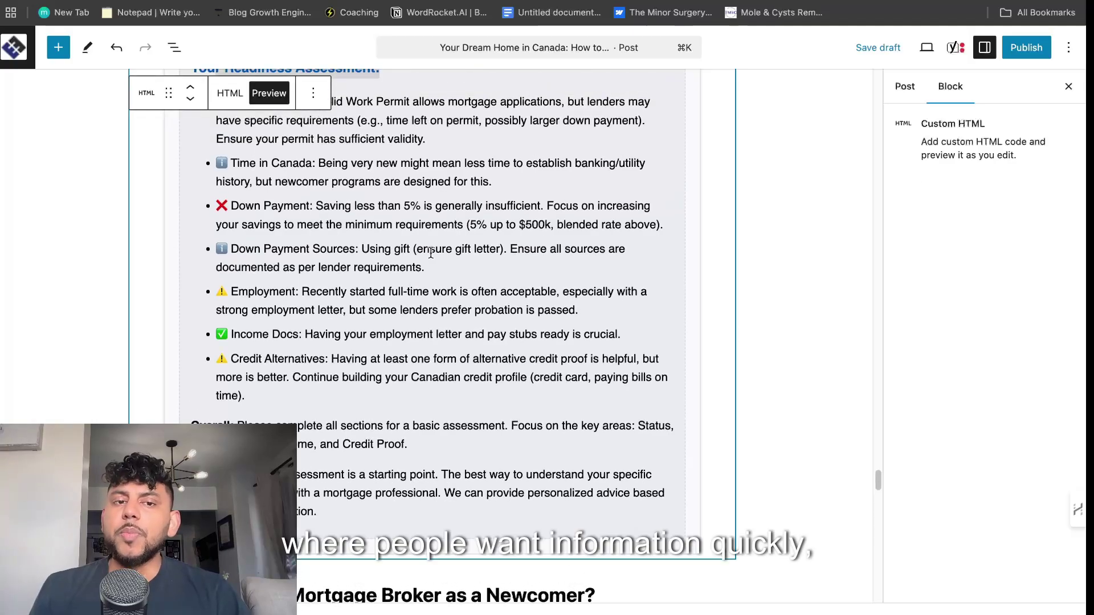
pyautogui.scroll(-15, 430, 254)
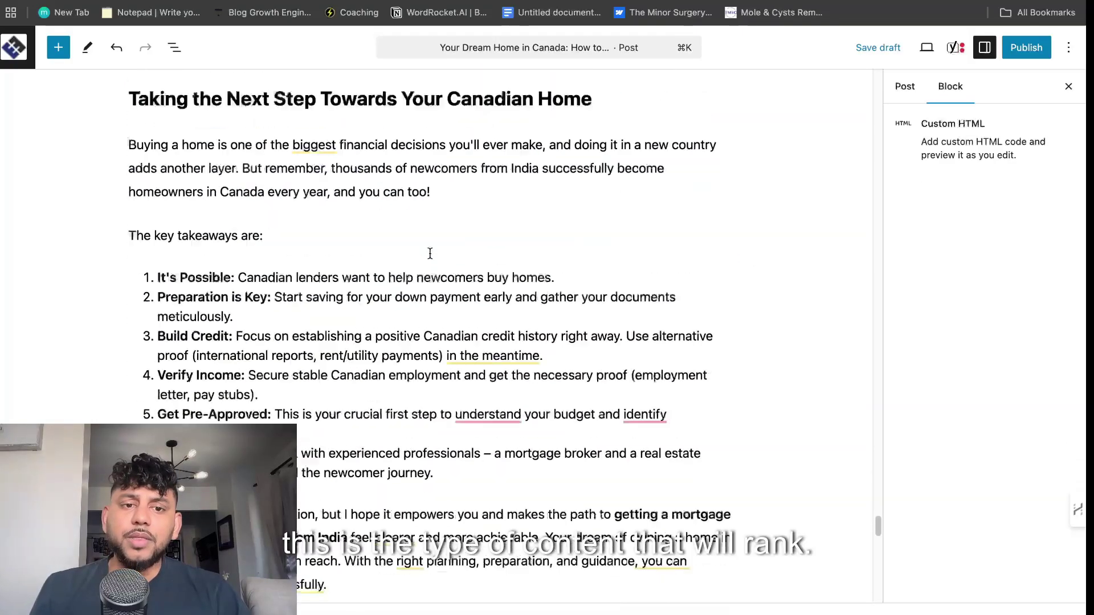
pyautogui.scroll(20, 429, 254)
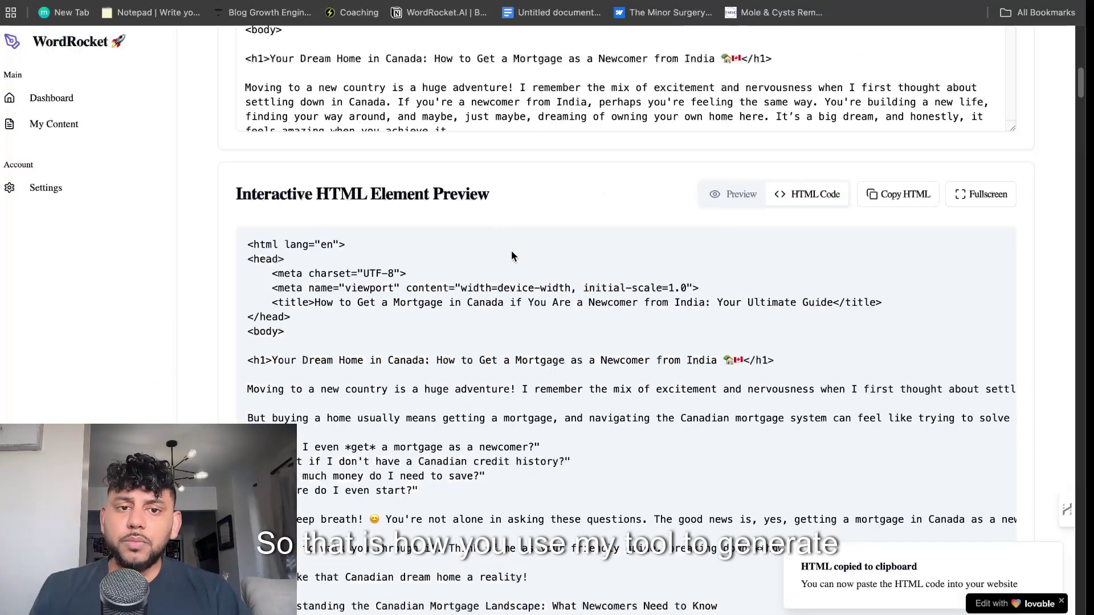
# Dismiss the 'HTML copied' notice and go to Settings' API Configuration section.
pyautogui.scroll(-10, 992, 370)
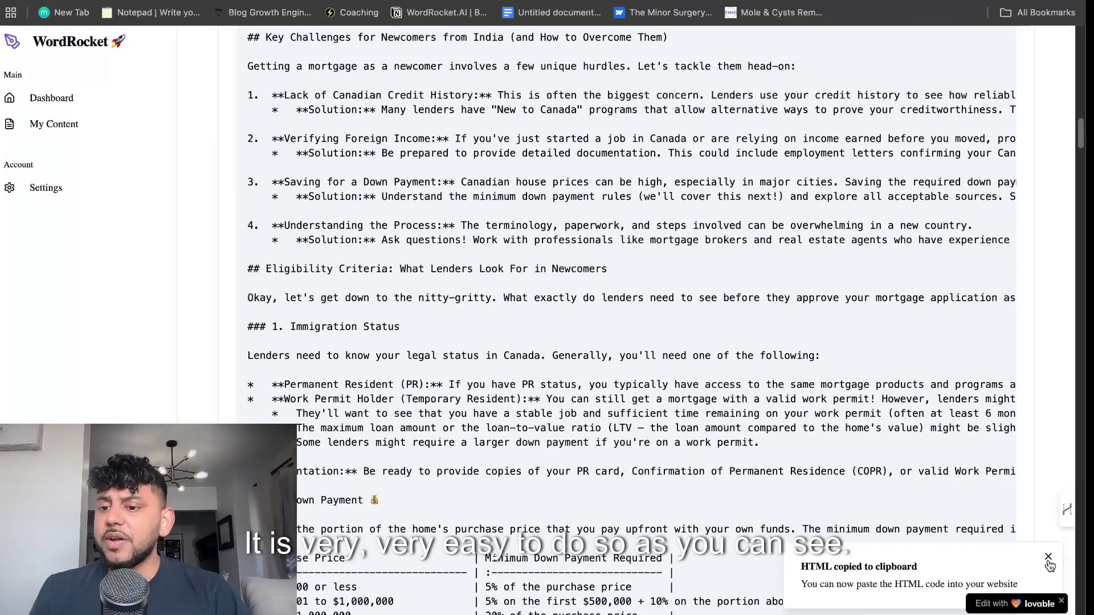
pyautogui.click(1048, 557)
pyautogui.scroll(-8, 982, 494)
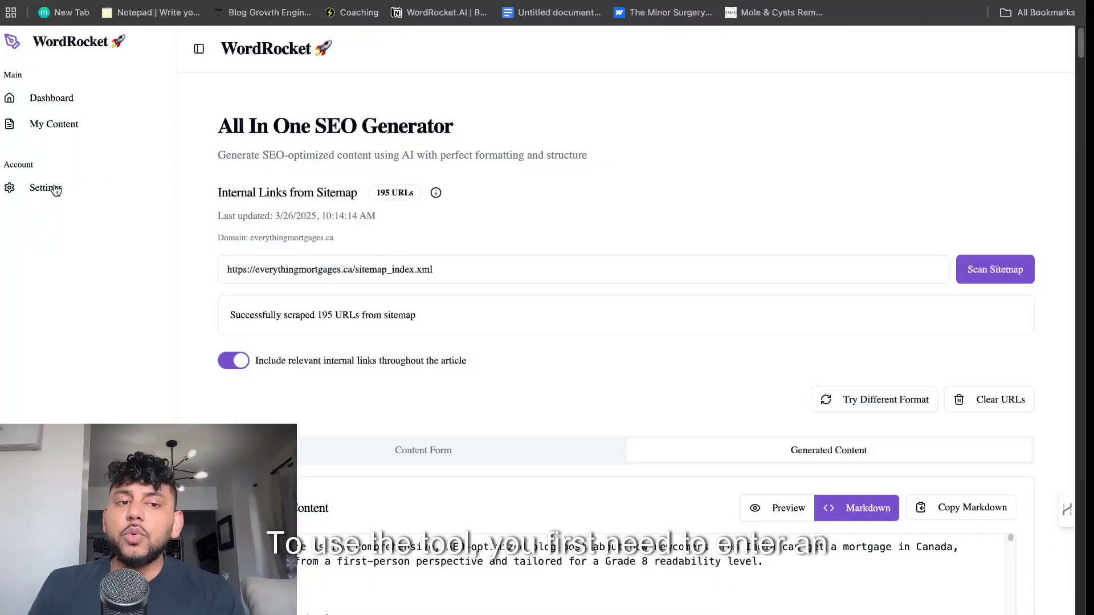
pyautogui.click(56, 191)
pyautogui.scroll(-3, 359, 404)
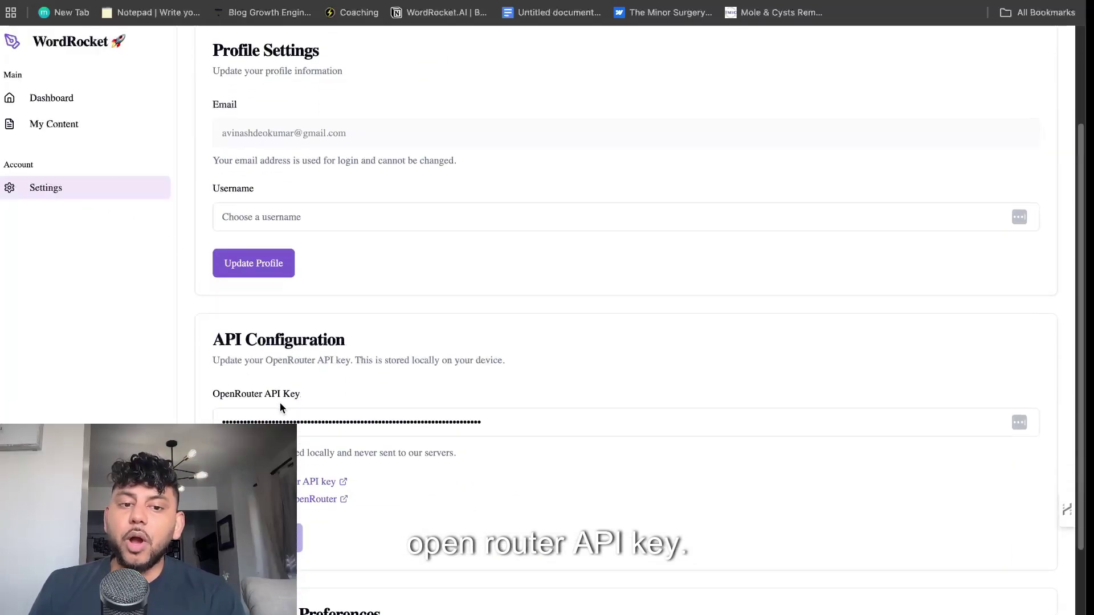
# Go to OpenRouter's API Keys page, starting and then cancelling a new key.
pyautogui.click(322, 482)
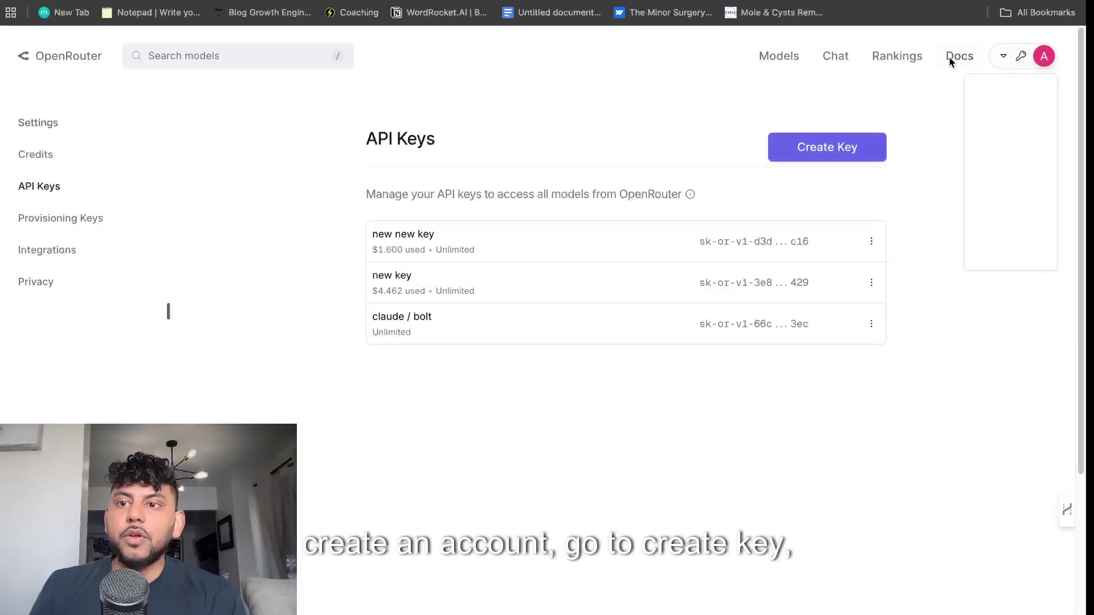
pyautogui.click(834, 157)
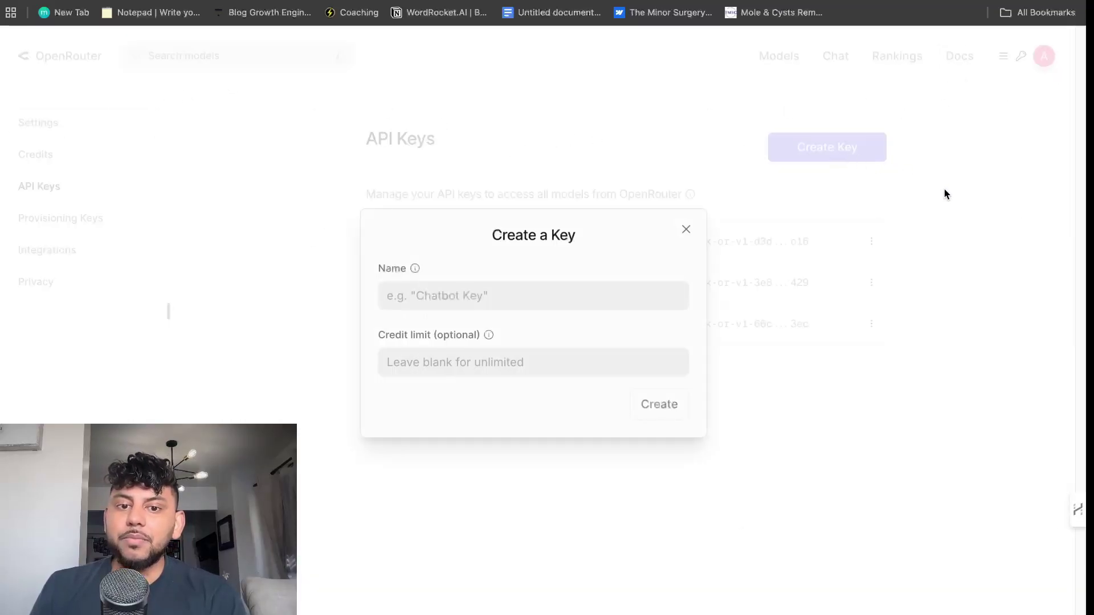
pyautogui.click(688, 229)
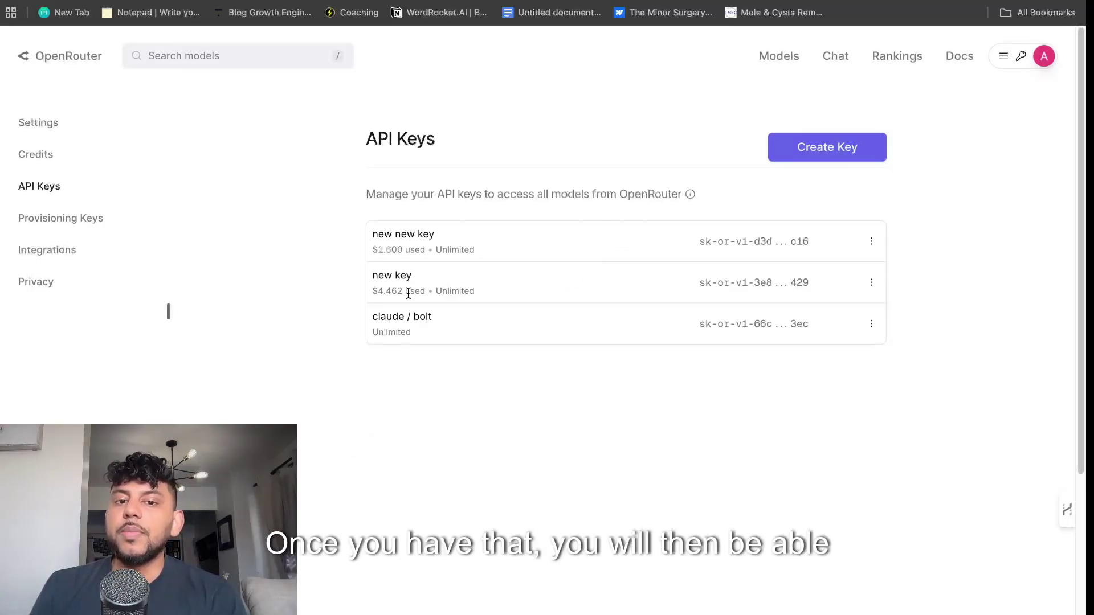
# Highlight the usage and spending lines of the first two listed API keys.
pyautogui.moveTo(379, 244); pyautogui.dragTo(530, 278)
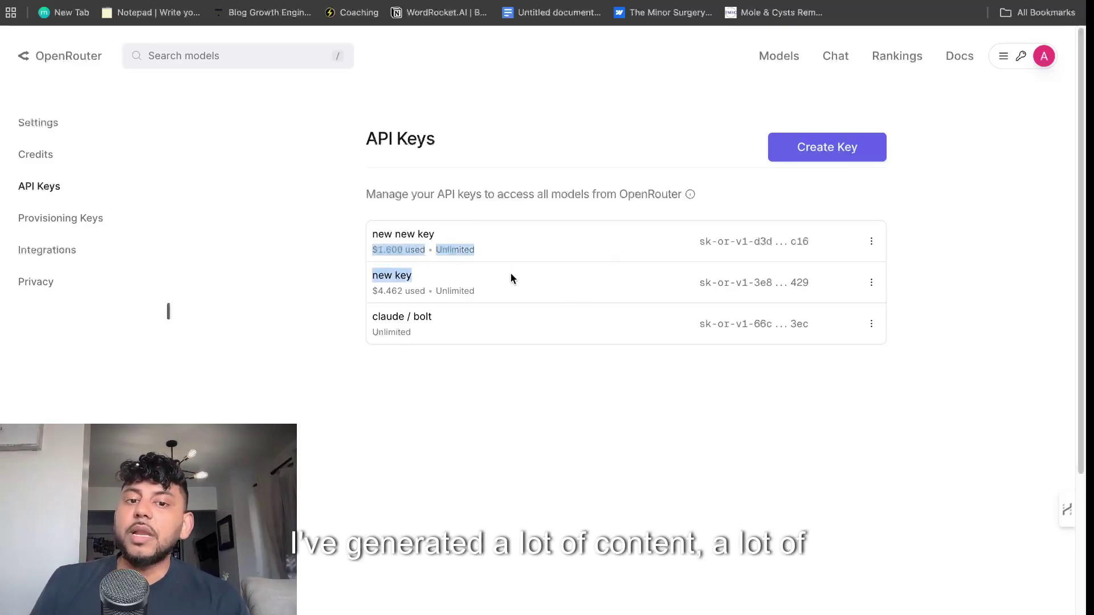
pyautogui.click(548, 302)
pyautogui.moveTo(404, 250); pyautogui.dragTo(498, 283)
pyautogui.click(404, 290)
pyautogui.click(526, 286)
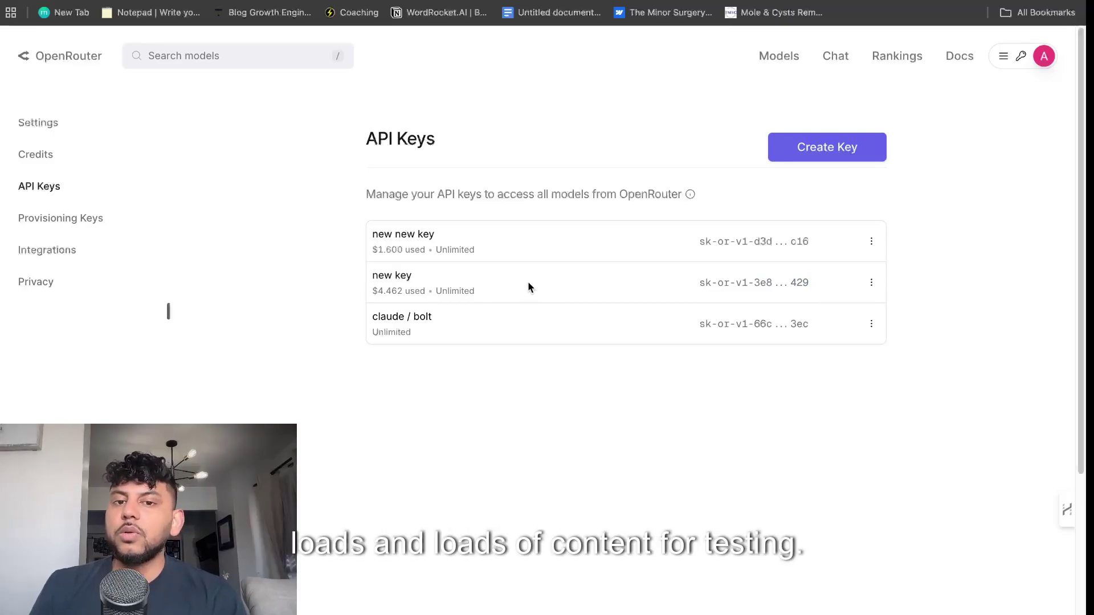
pyautogui.moveTo(498, 287); pyautogui.dragTo(484, 250)
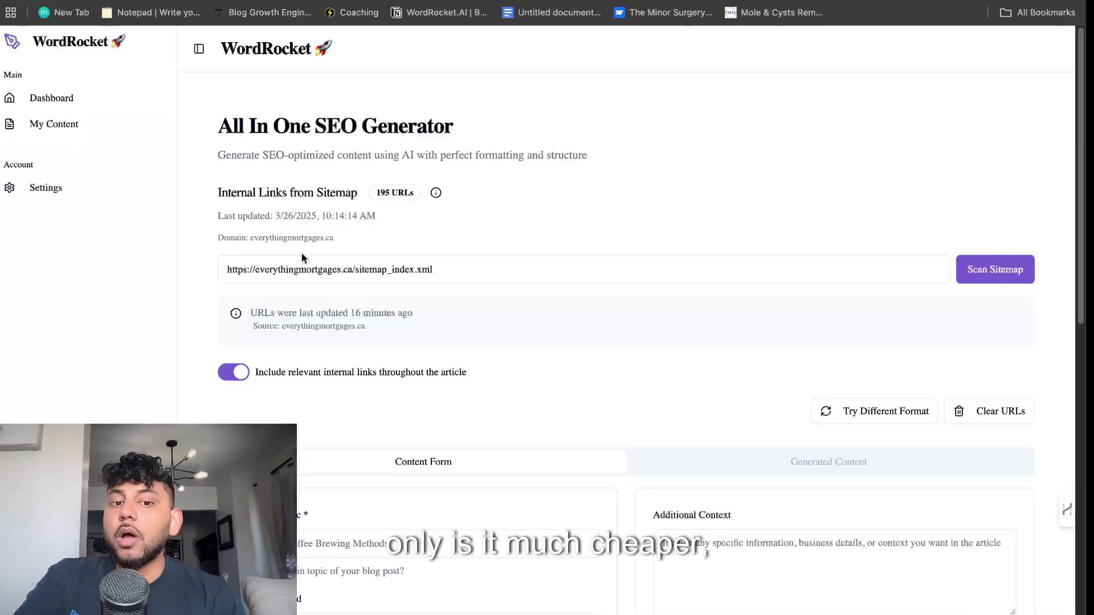
# Browse the recommended models in the AI Model dropdown, then return to the Dashboard.
pyautogui.scroll(-3, 326, 294)
pyautogui.scroll(-3, 326, 313)
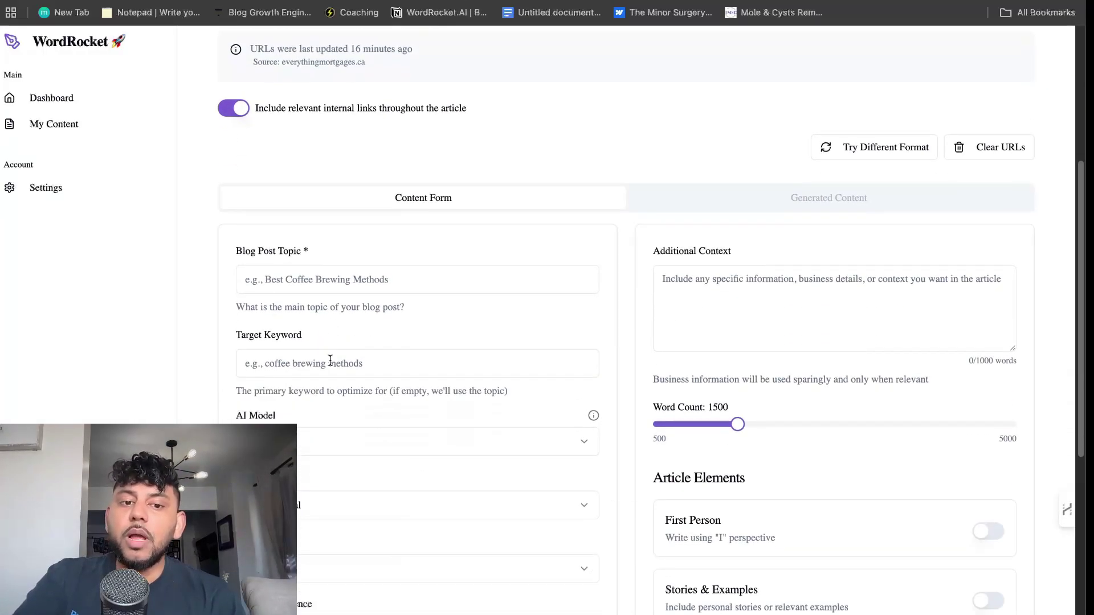
pyautogui.click(330, 447)
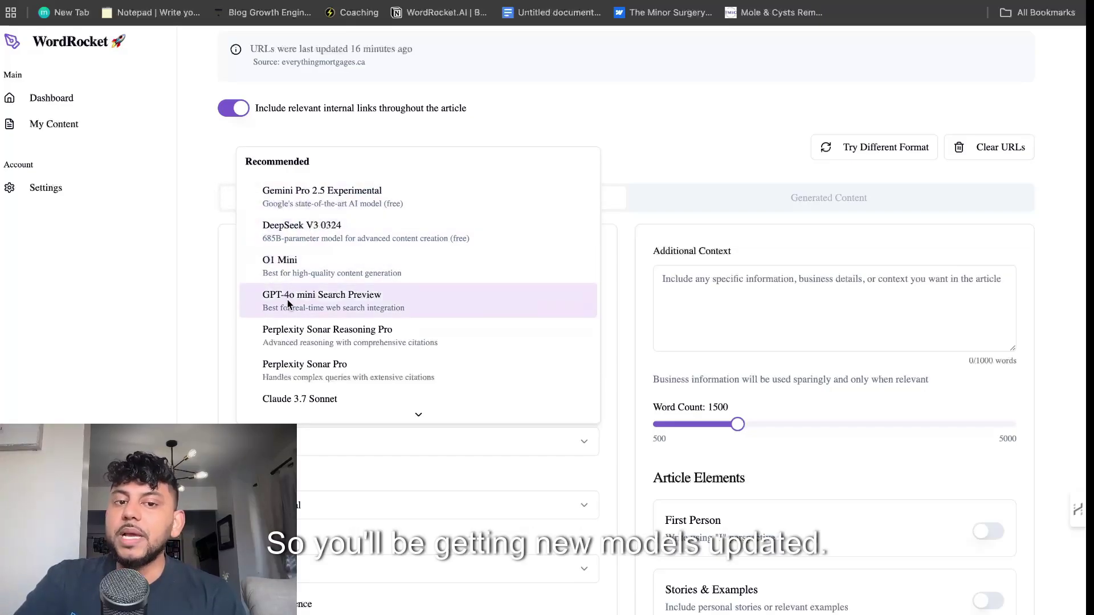
pyautogui.click(232, 268)
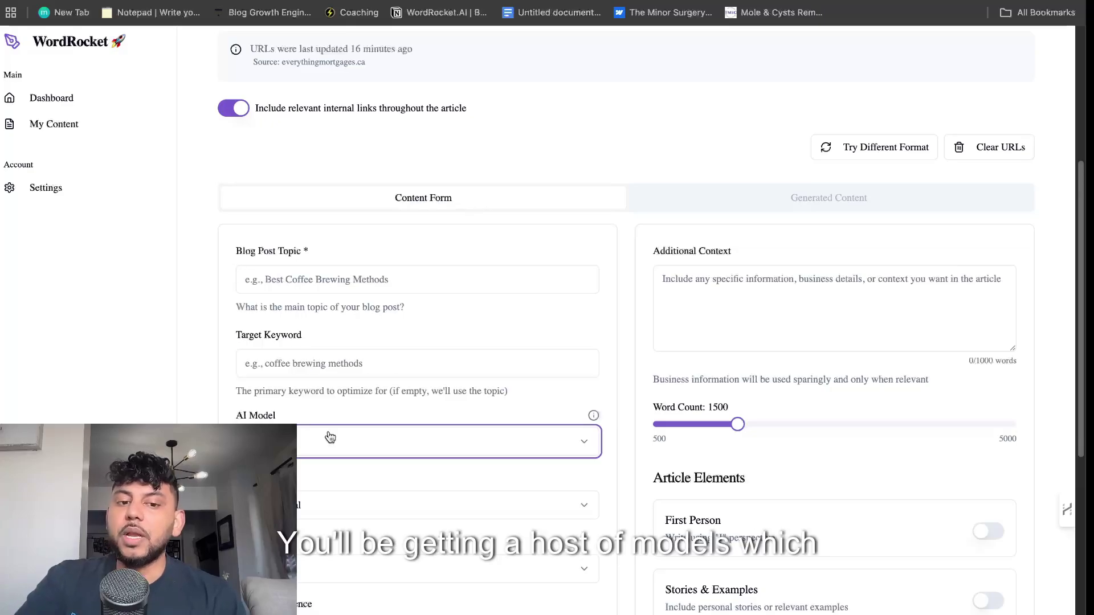
pyautogui.click(330, 436)
pyautogui.click(231, 285)
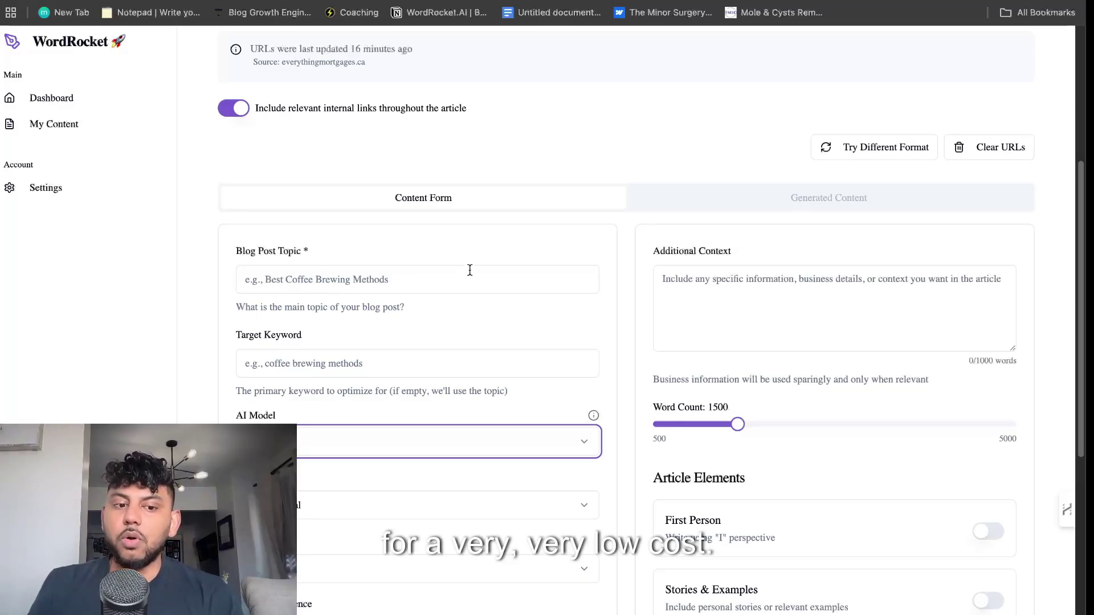
pyautogui.click(63, 104)
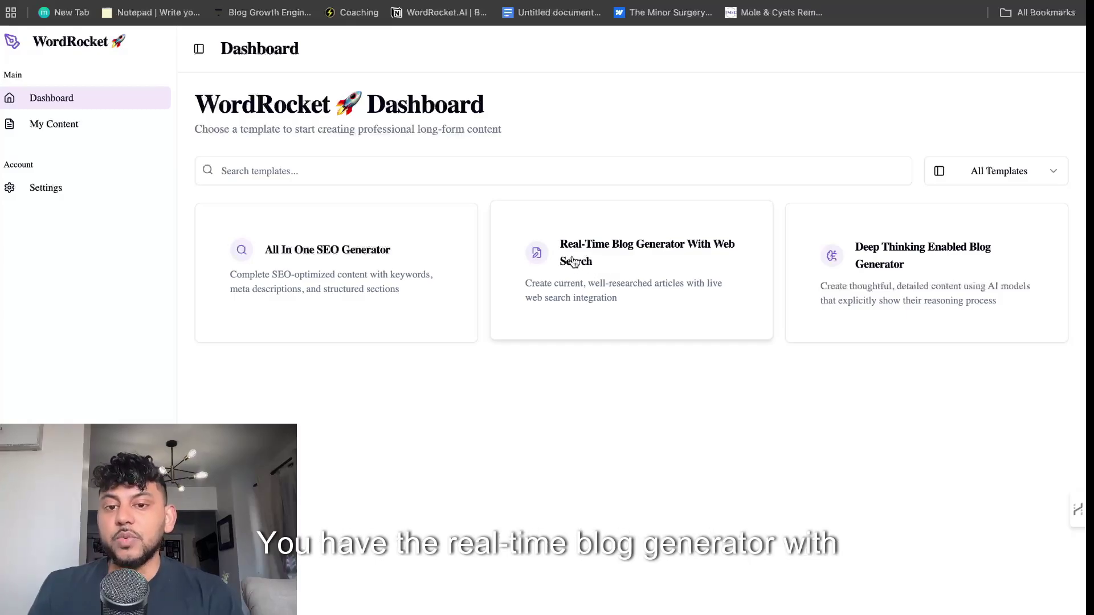
# In the Real-Time Blog Generator, enter the web search term 'best running shoes of 2025 under 100$'.
pyautogui.click(635, 263)
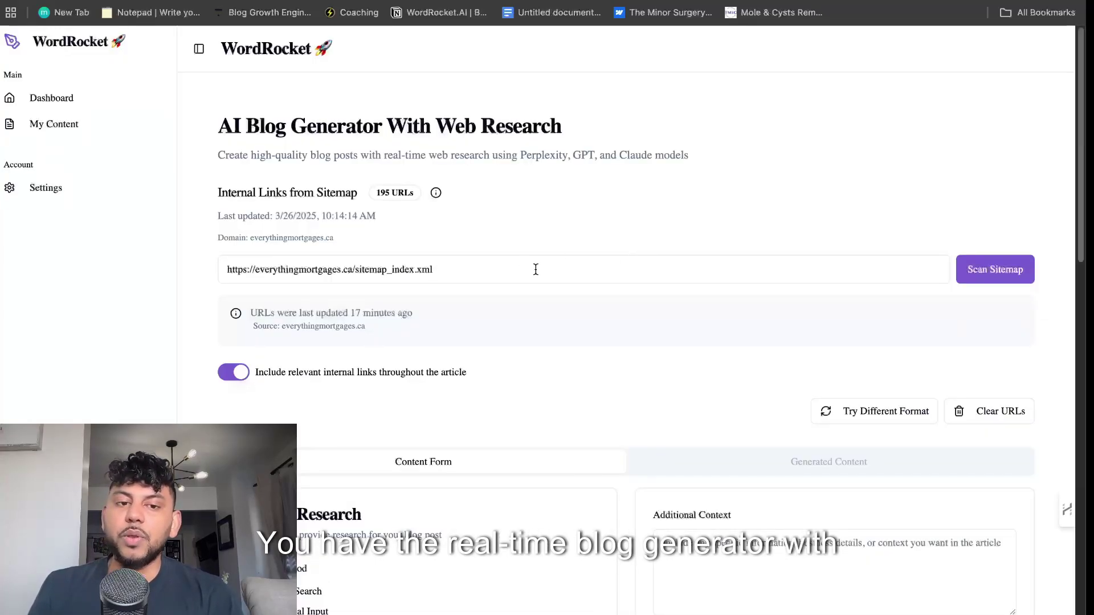
pyautogui.scroll(-7, 539, 271)
pyautogui.scroll(3, 470, 240)
pyautogui.scroll(-3, 495, 252)
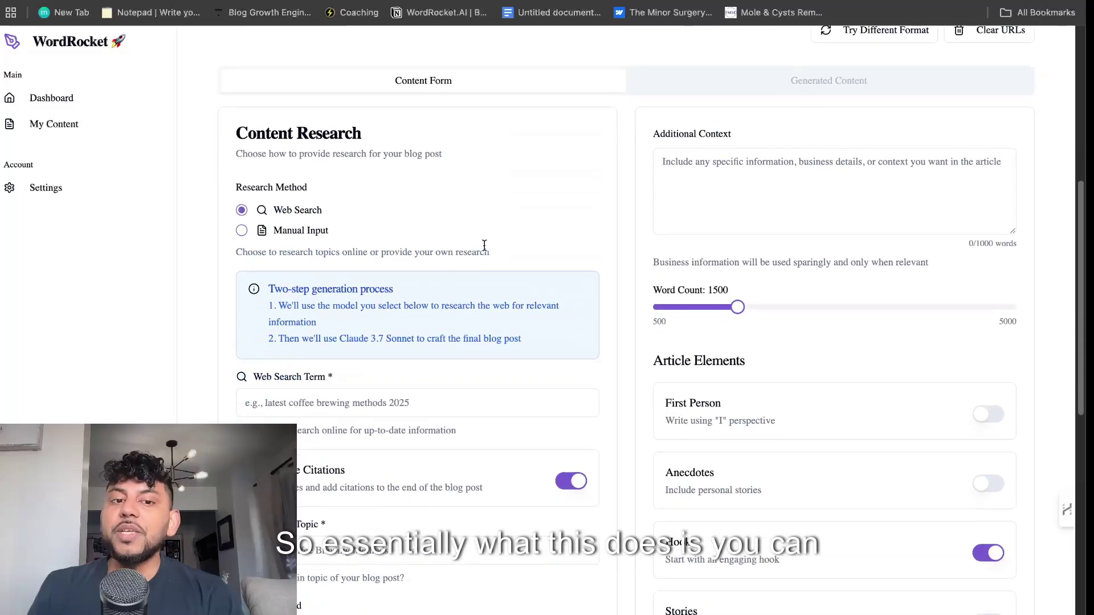
pyautogui.click(371, 377)
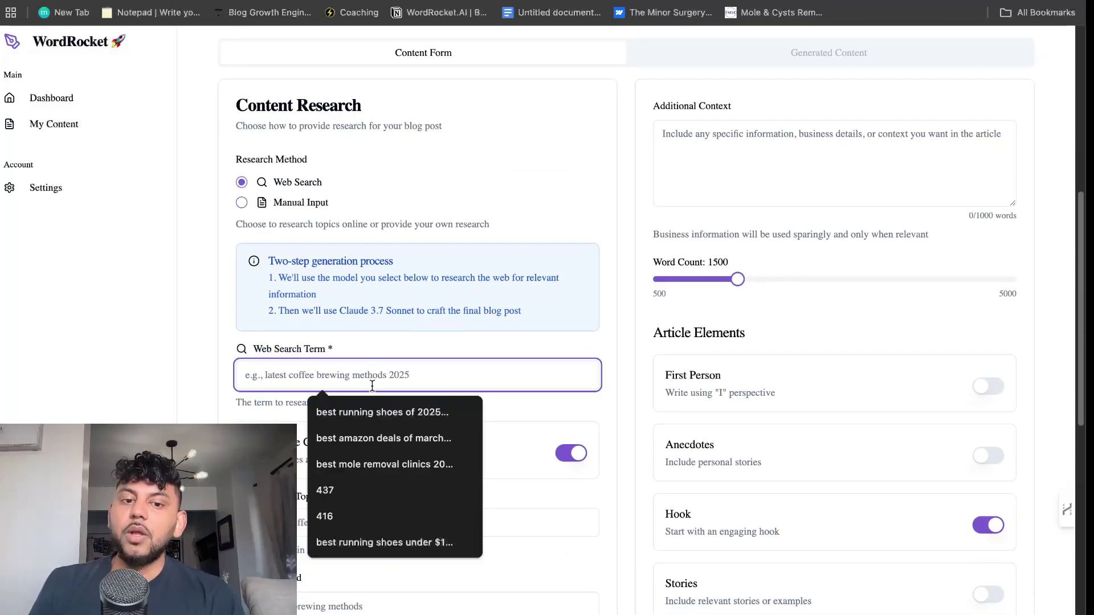
pyautogui.click(382, 412)
# Copy the search term into both the Blog Post Topic and Target Keyword fields.
pyautogui.scroll(-5, 376, 390)
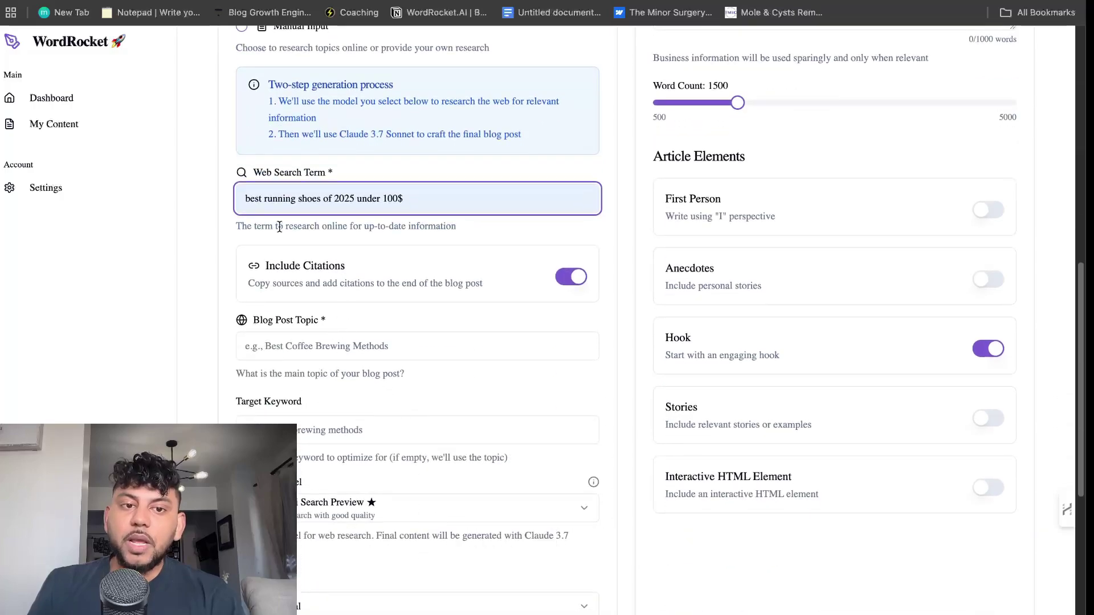
pyautogui.moveTo(245, 198); pyautogui.dragTo(492, 207)
pyautogui.press('super+c')
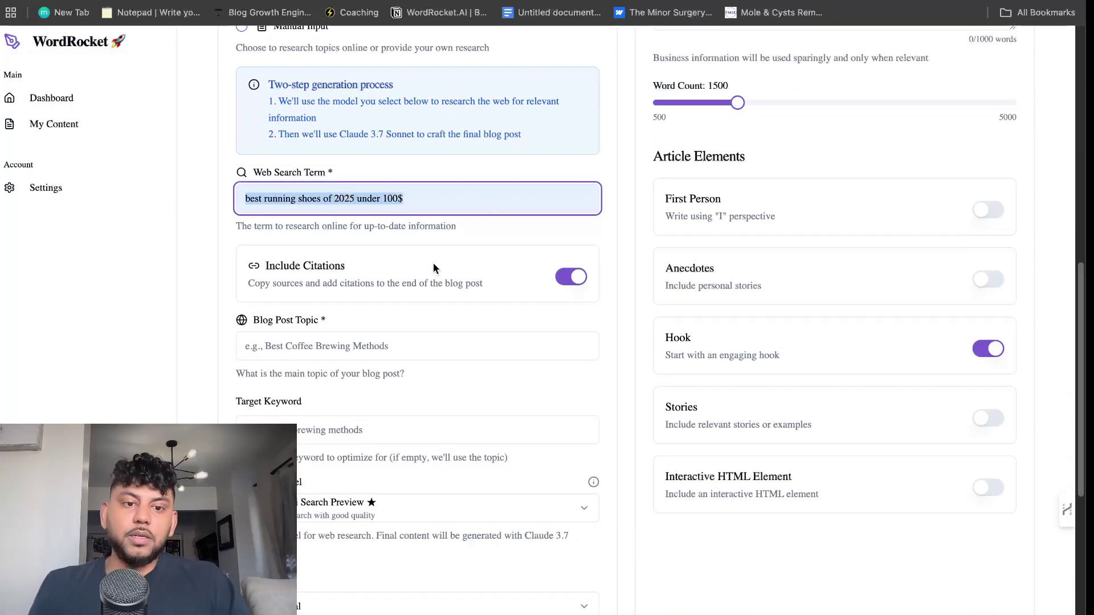
pyautogui.click(322, 350)
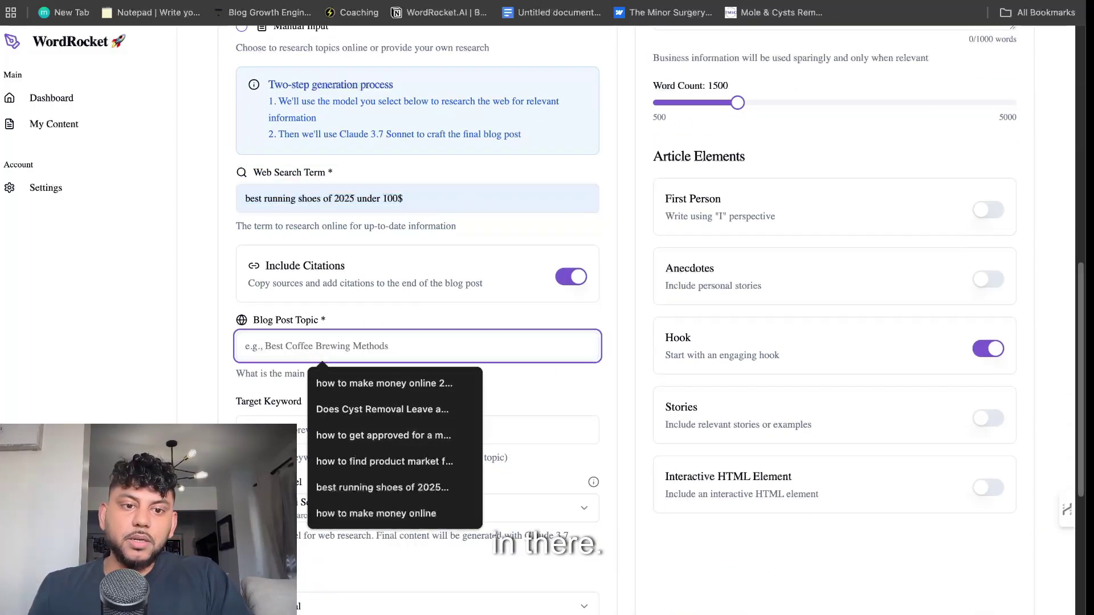
pyautogui.press('super+v')
pyautogui.click(268, 430)
pyautogui.press('super+v')
# Choose Perplexity Sonar Reasoning Pro as the research model.
pyautogui.scroll(-3, 388, 398)
pyautogui.click(391, 347)
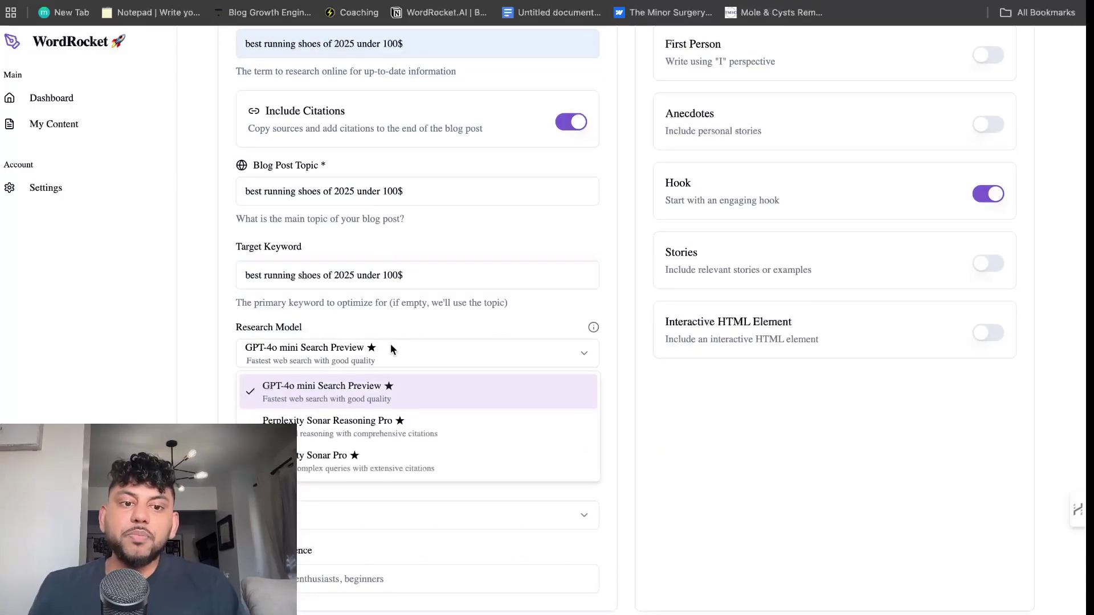
pyautogui.click(388, 429)
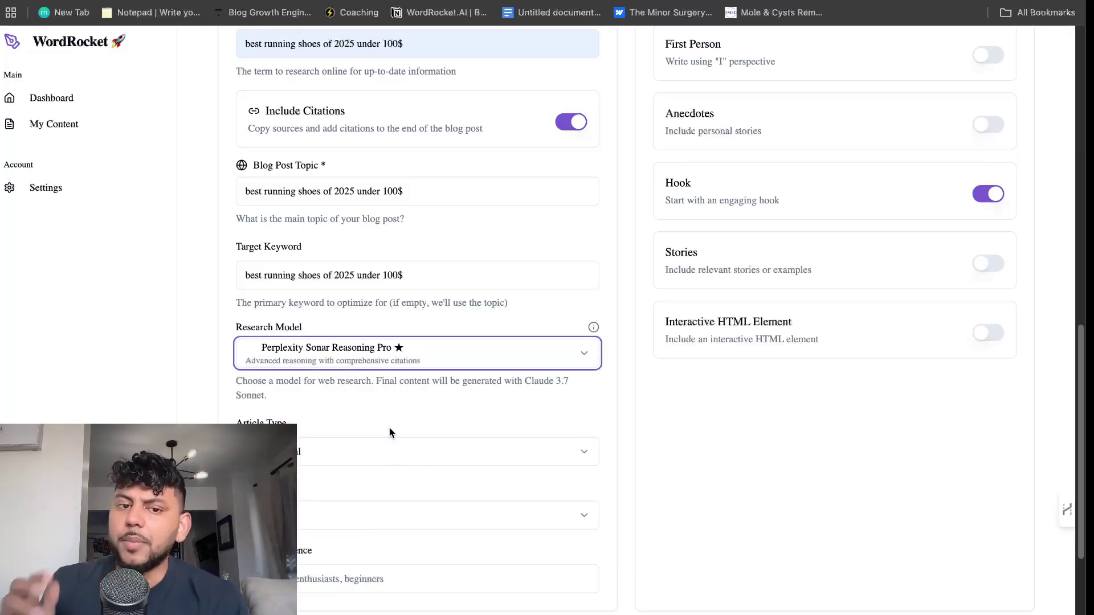
# Review the completed form, then go back to the WordRocket Dashboard.
pyautogui.scroll(-3, 397, 431)
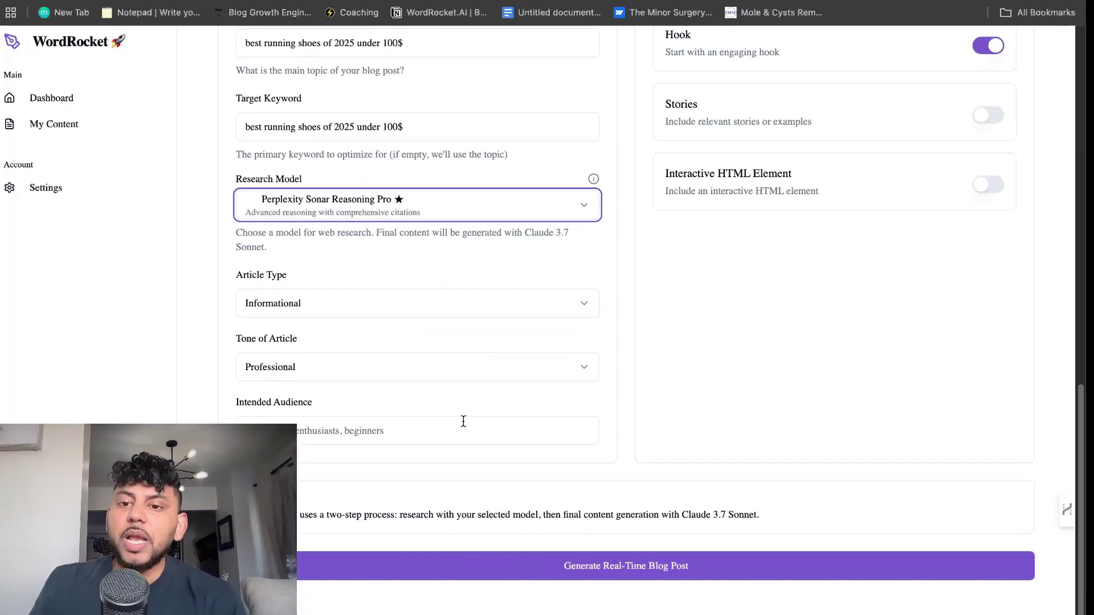
pyautogui.scroll(3, 452, 359)
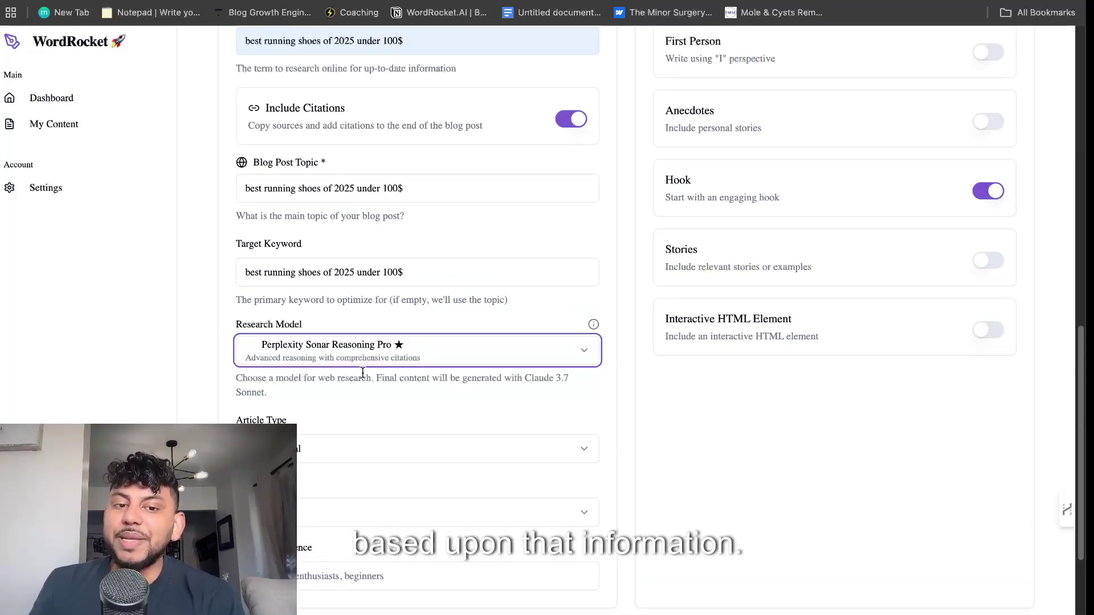
pyautogui.scroll(2, 374, 287)
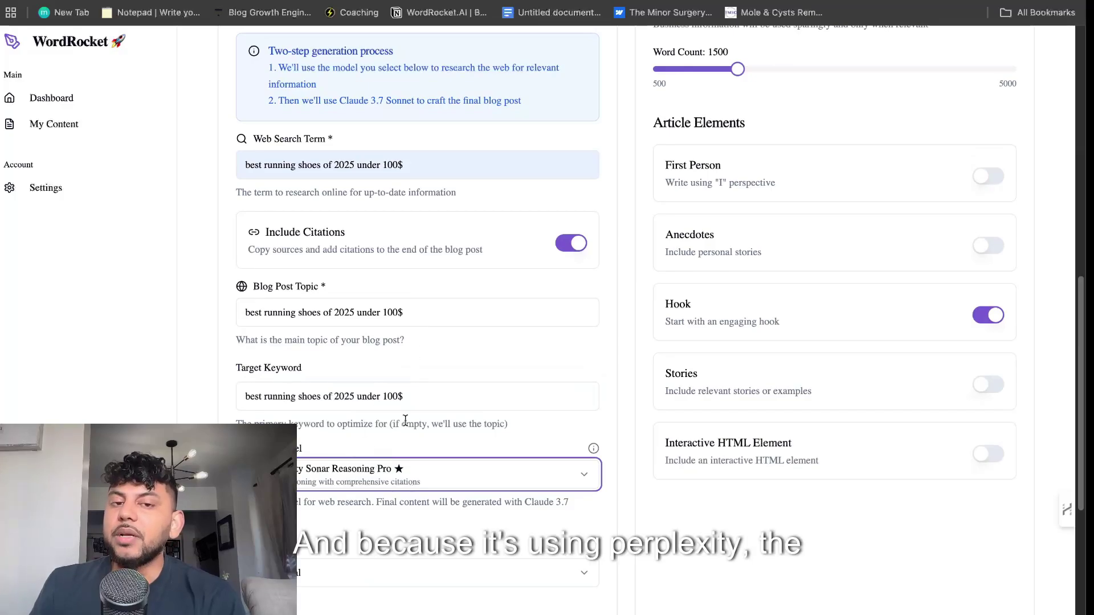
pyautogui.scroll(5, 475, 402)
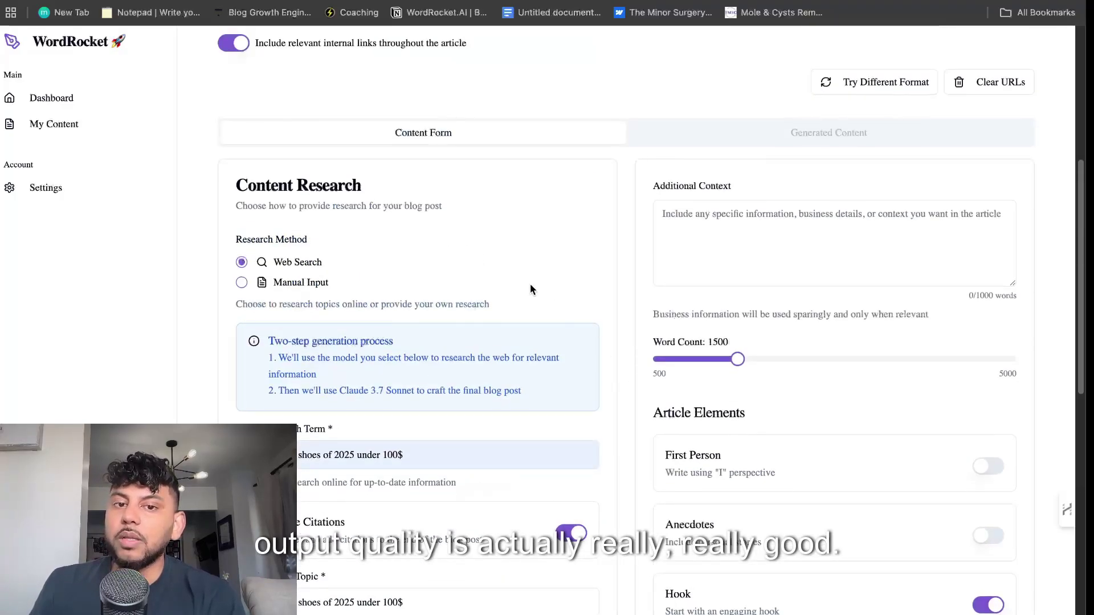
pyautogui.scroll(-8, 587, 331)
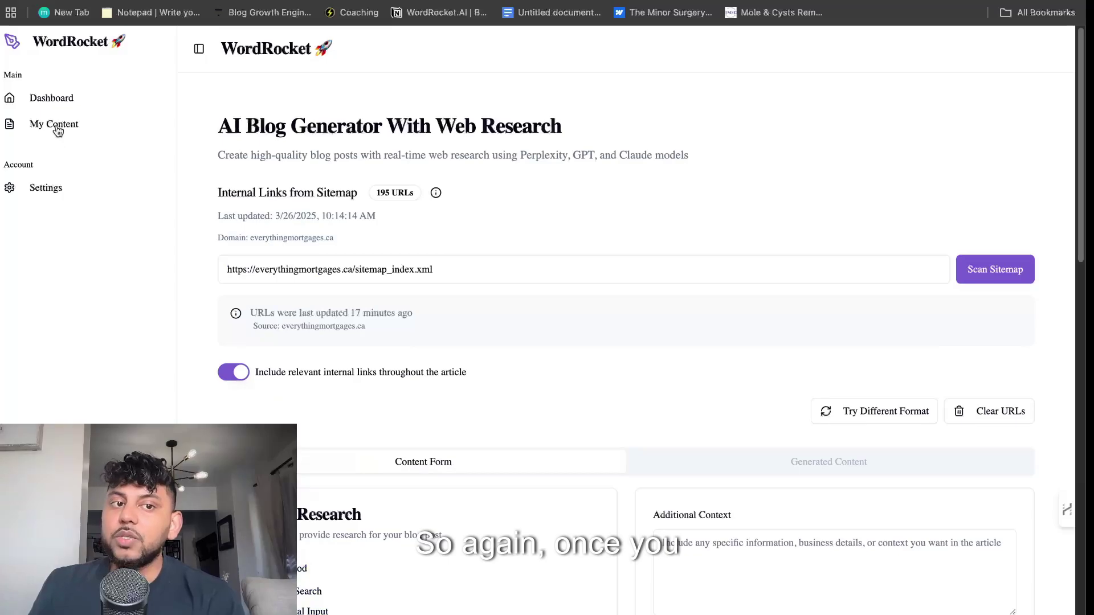
pyautogui.click(47, 101)
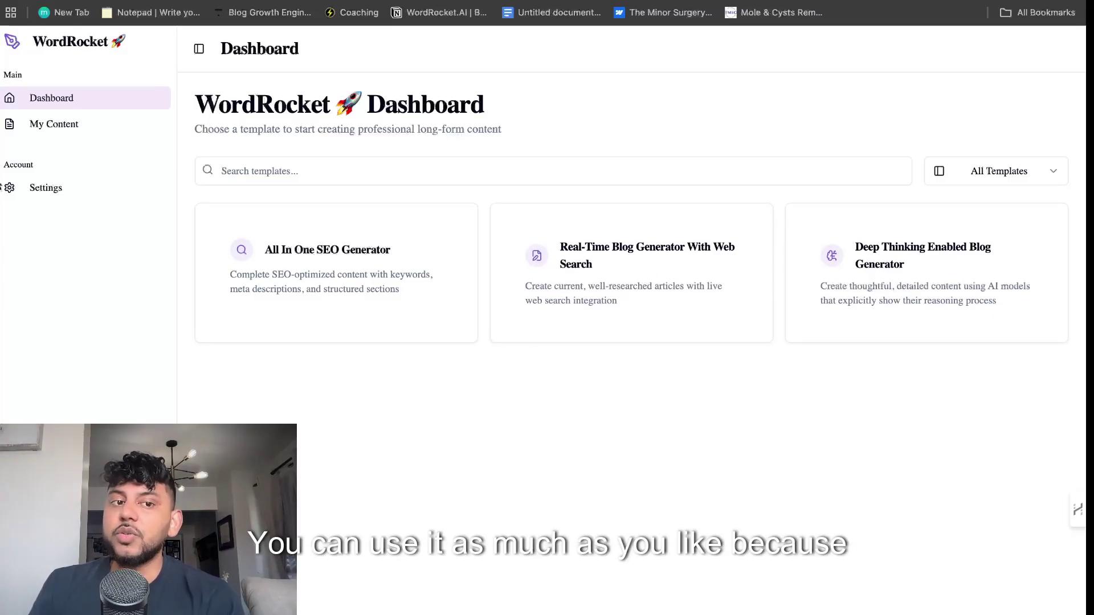
pyautogui.click(50, 189)
pyautogui.click(92, 106)
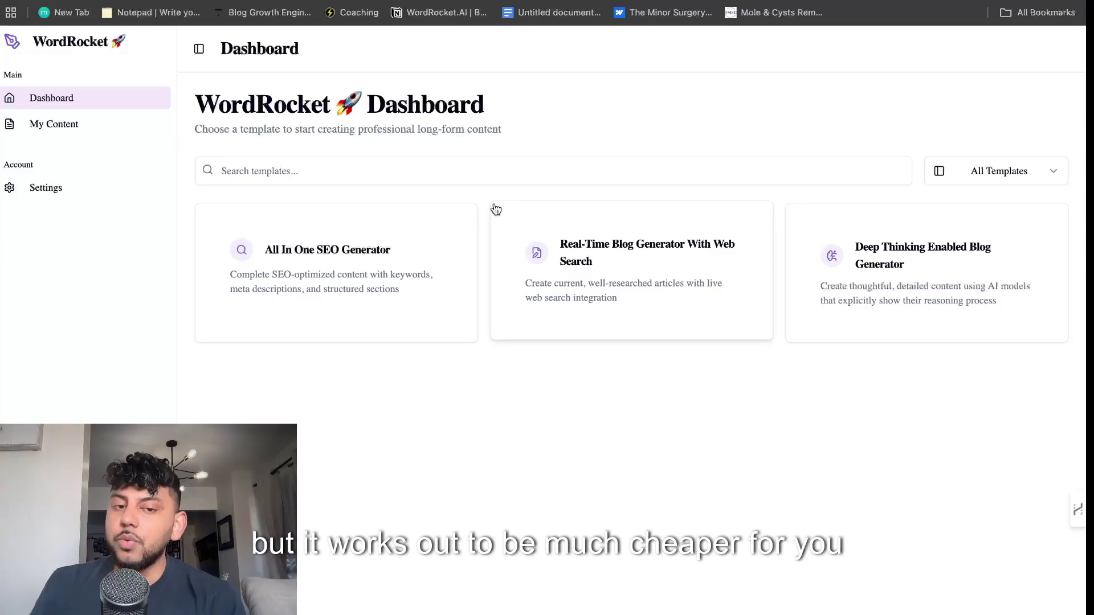